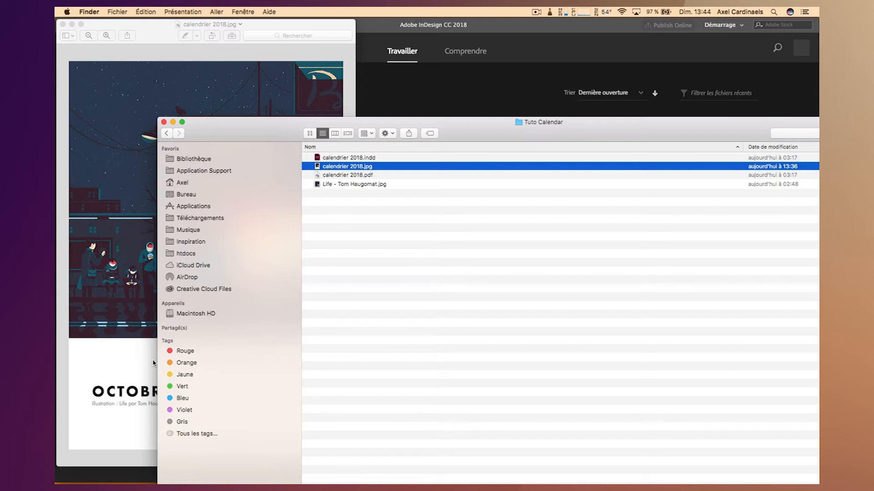
- Examine the finished October page of calendrier 2018.jpg in full screen and close the image
left_click(85, 177)
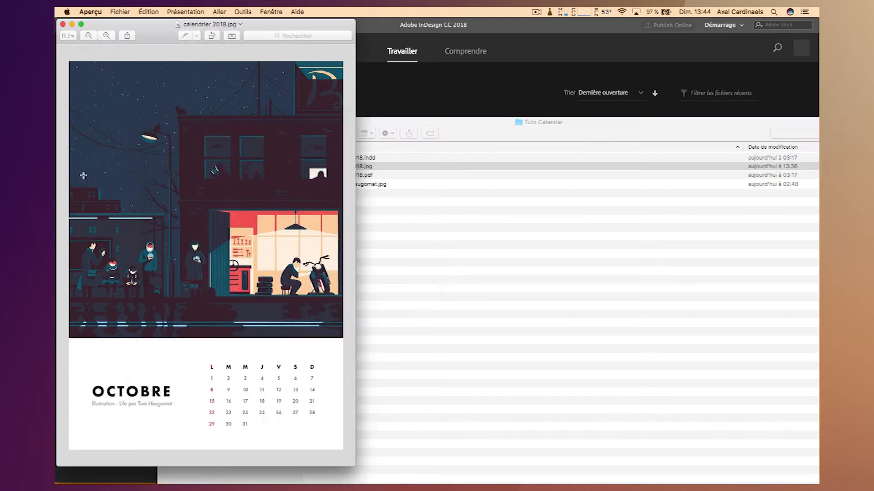
left_click(186, 12)
left_click(215, 224)
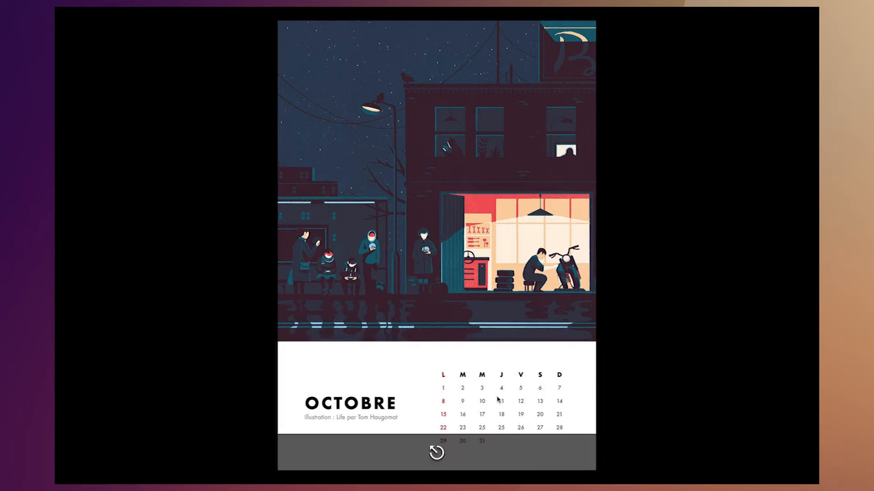
key("Escape")
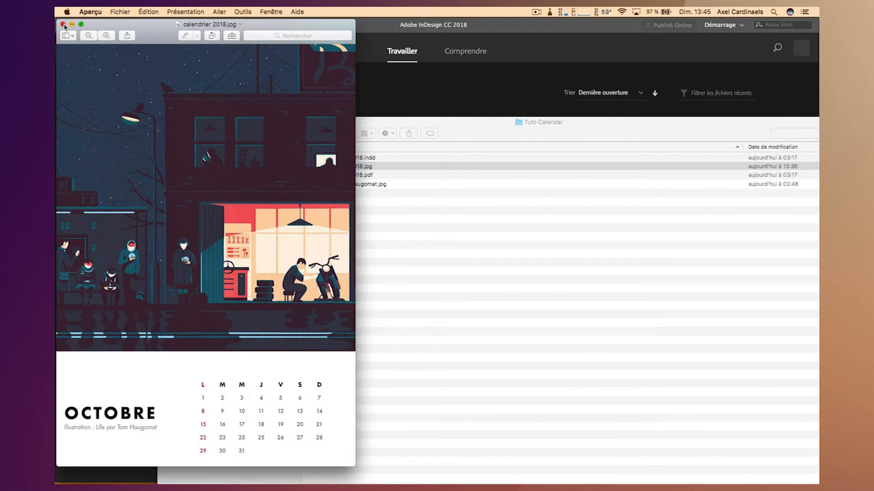
left_click(63, 24)
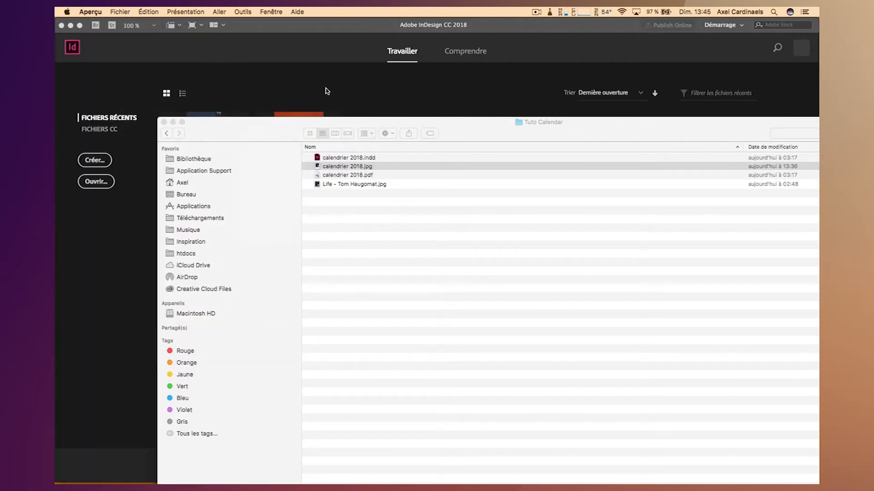
- Switch to InDesign and start a new document
left_click(291, 85)
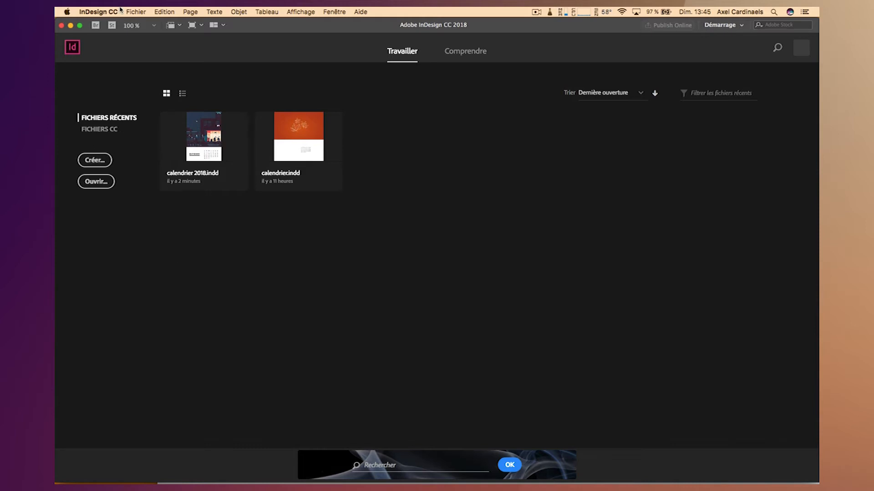
left_click(133, 12)
mouse_move(191, 24)
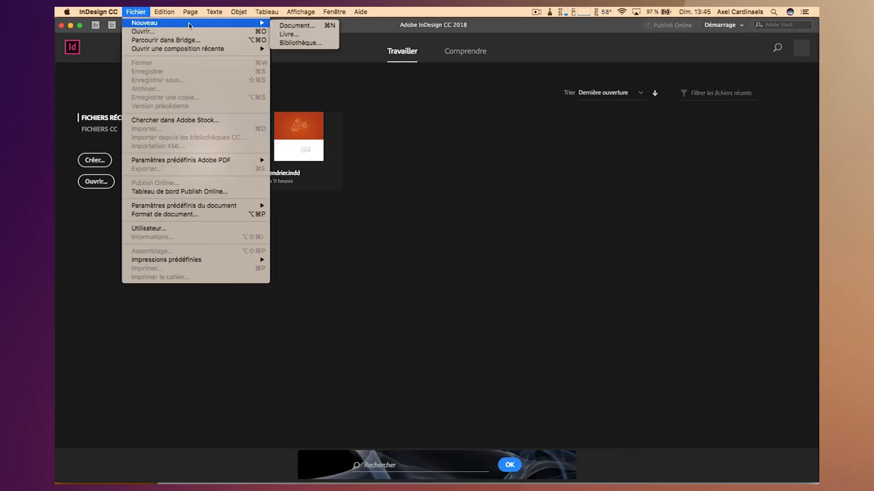
left_click(289, 26)
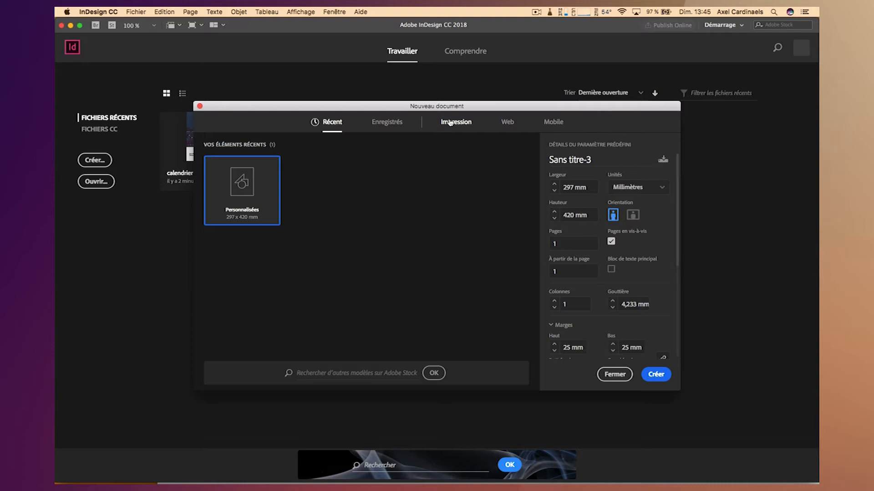
- Look over the blank print document presets and return to the recent custom 297 x 420 mm preset
left_click(449, 123)
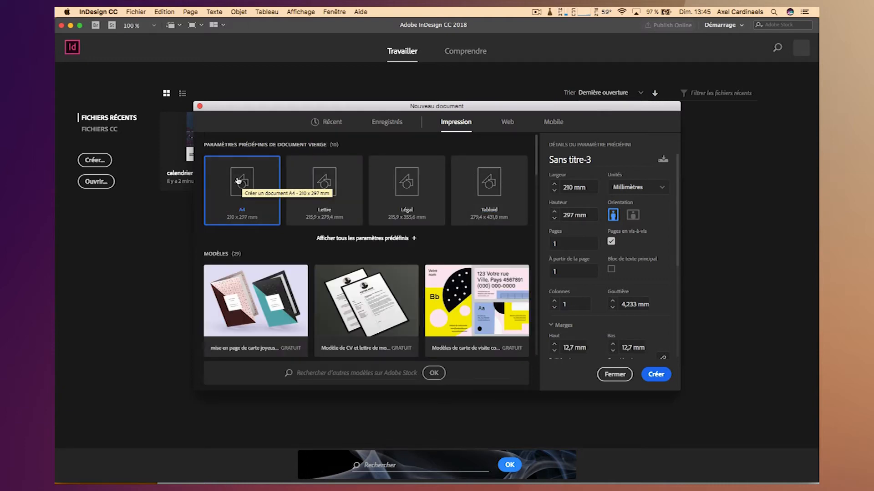
scroll(237, 181, "down", 3)
scroll(237, 181, "up", 3)
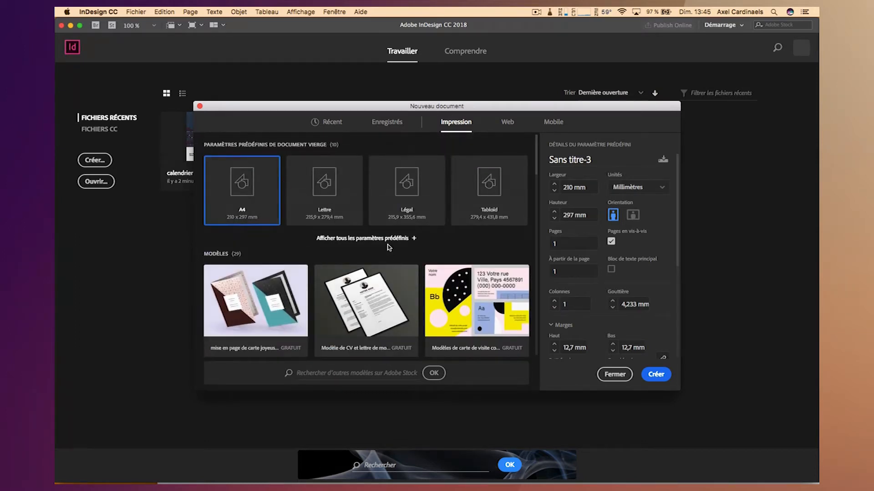
scroll(585, 170, "down", 1)
scroll(585, 170, "up", 1)
left_click(333, 122)
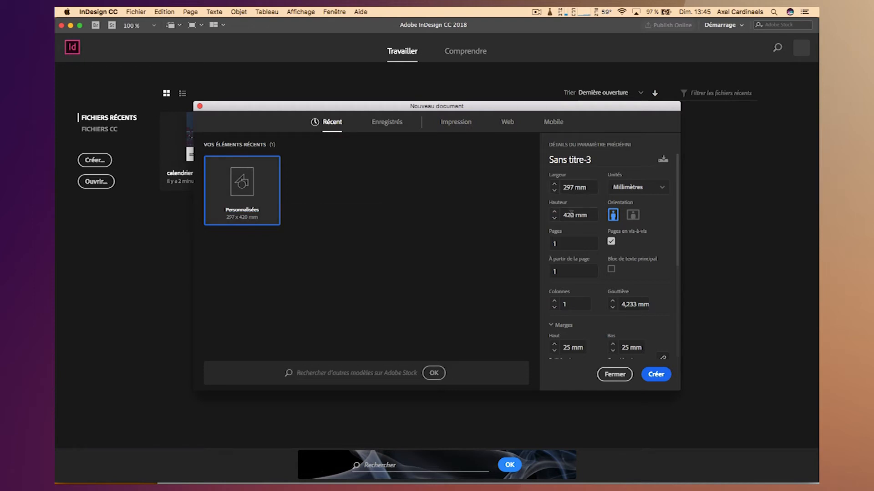
- Set all four linked document margins to 20 mm
scroll(571, 214, "down", 3)
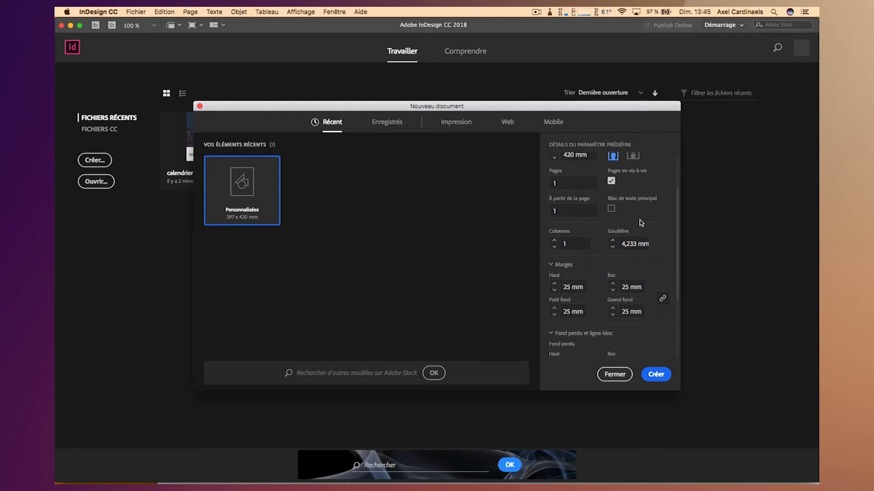
scroll(641, 223, "down", 3)
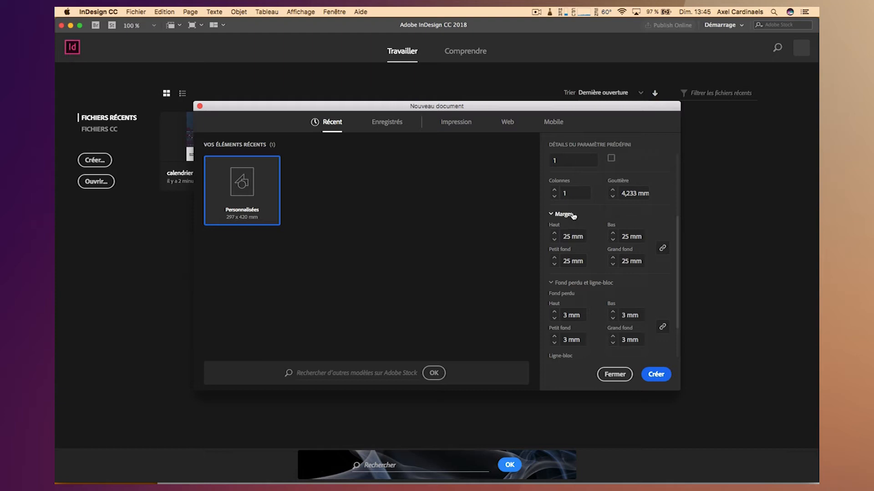
left_click(579, 239)
key("super+a")
type("20")
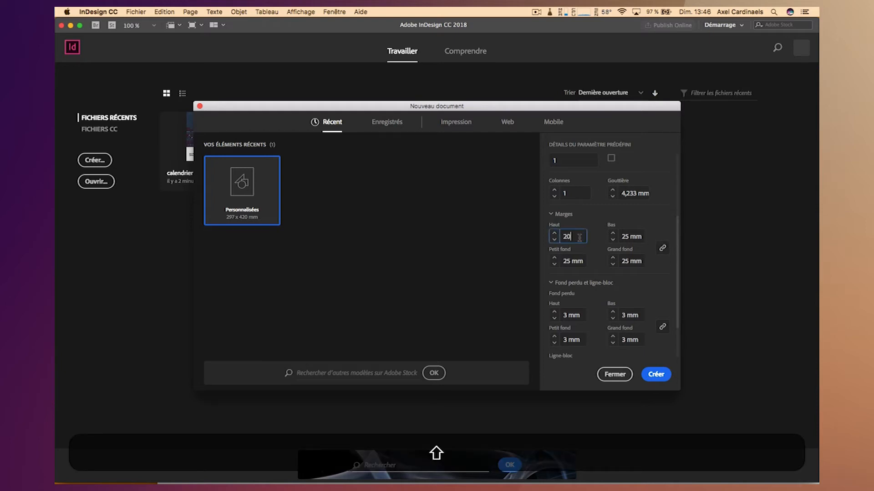
left_click(638, 258)
scroll(632, 237, "down", 3)
- Set all four linked margins to 25 mm and create the 297 x 420 mm document
left_click(578, 184)
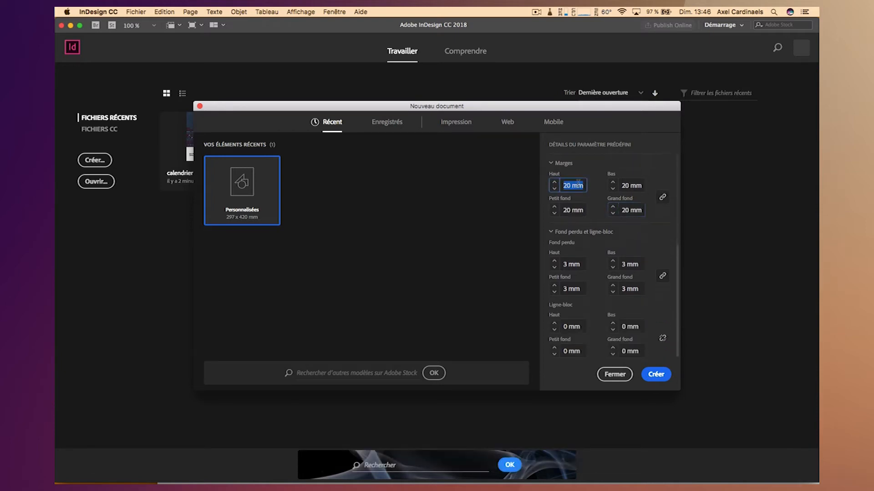
key("super+a")
type("25")
key("Tab")
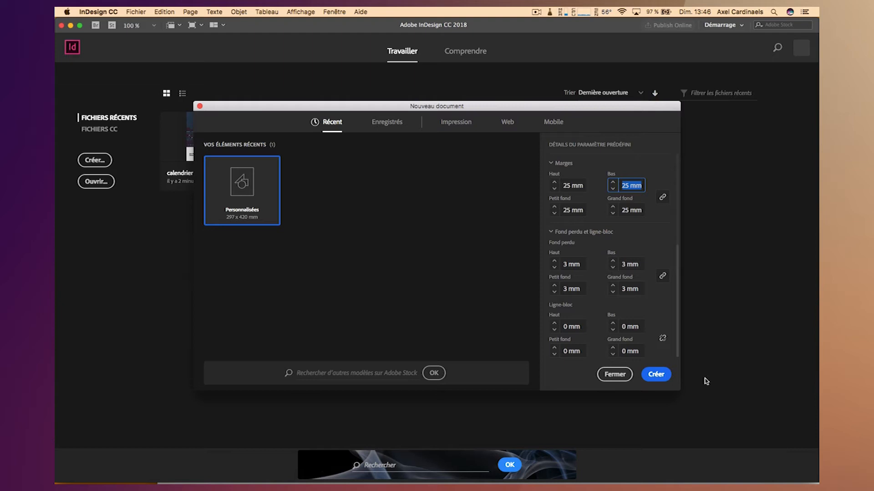
left_click(656, 376)
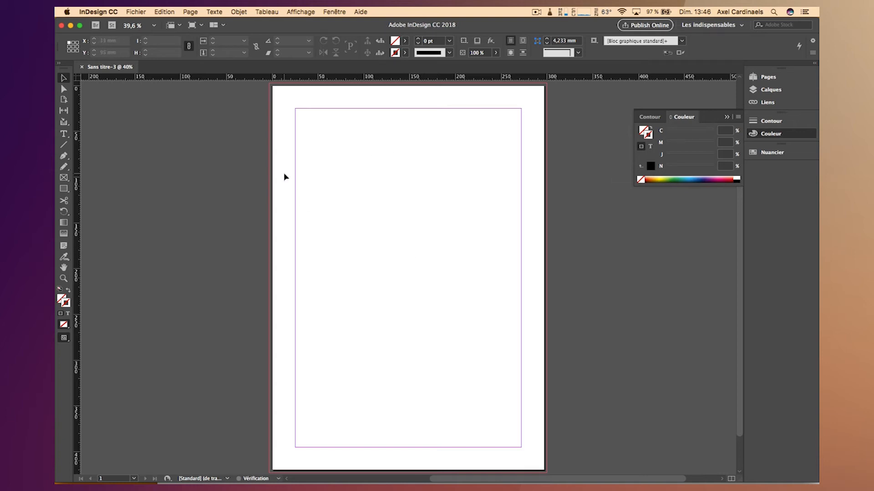
- Preview calendrier 2018.jpg in Finder as a layout reference and return to the InDesign document
left_click(150, 469)
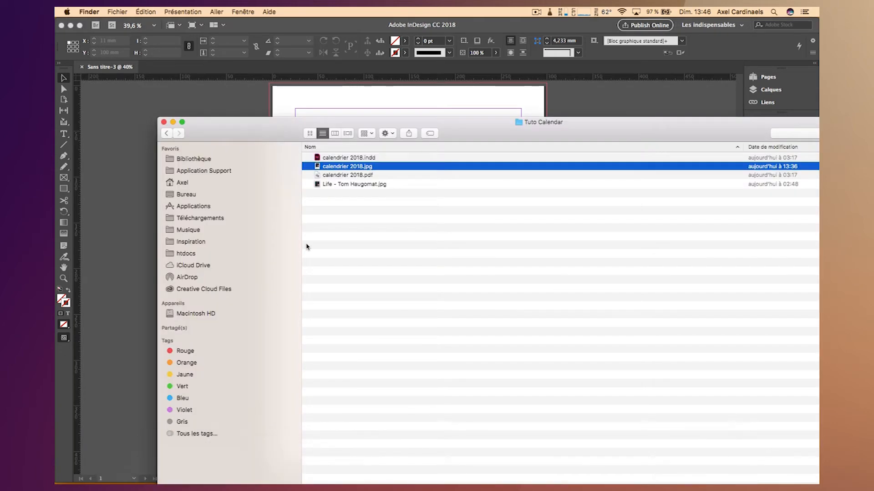
key("space")
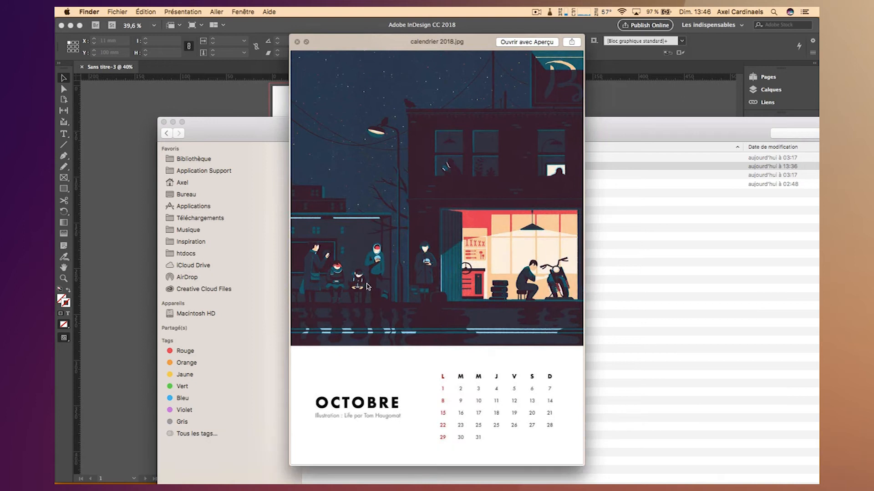
key("space")
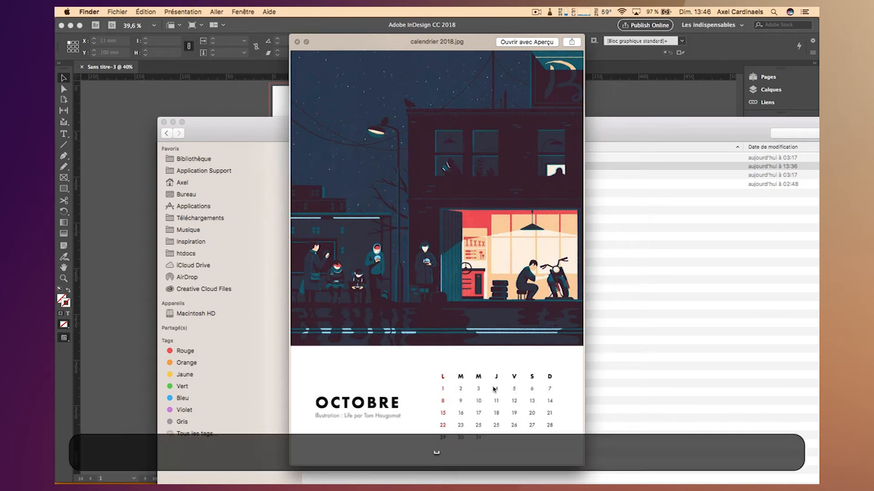
left_click(286, 106)
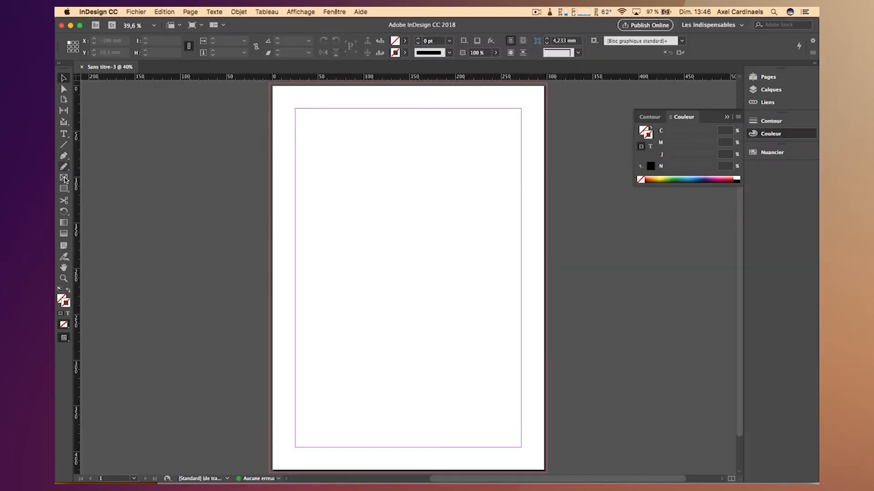
- Draw a square rectangle frame about 302.5 mm wide, starting from the page's upper-left bleed corner
left_click(64, 178)
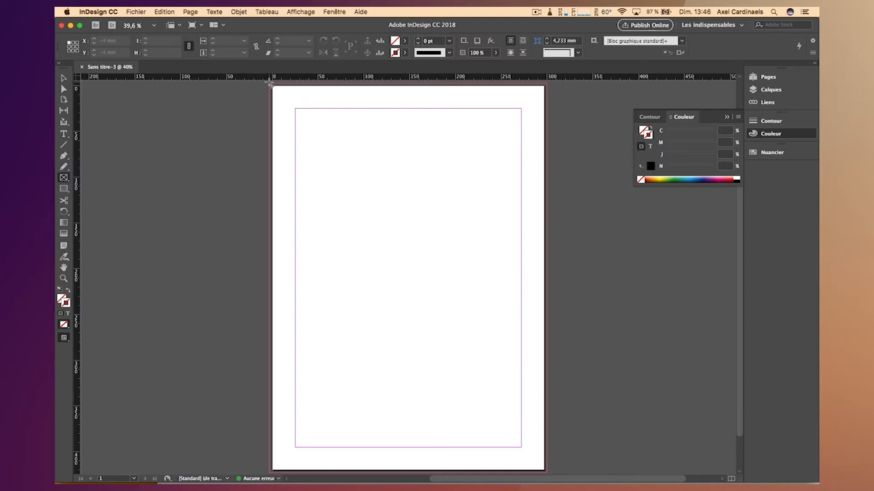
key("shift")
left_click_drag(270, 84, 579, 360)
- Enlarge the square frame to 303 mm by aligning its lower-right corner with the right bleed edge
key("super+equal")
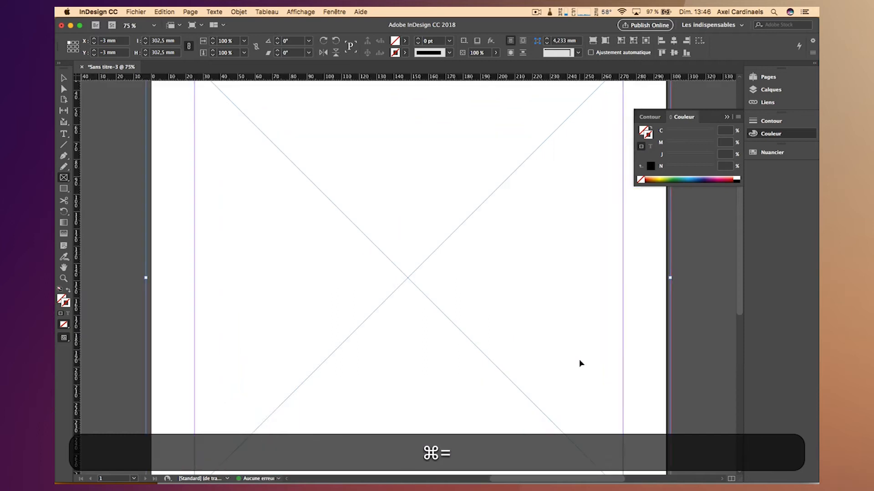
scroll(292, 228, "up", 3)
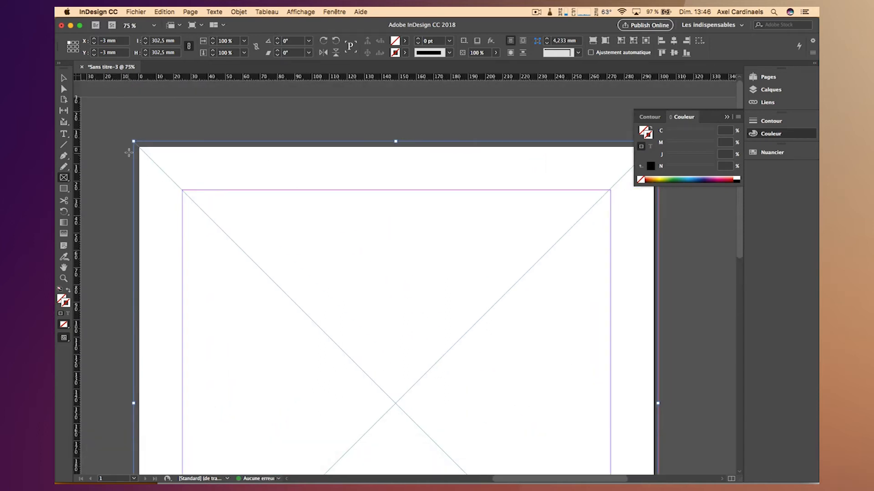
key("v")
key("super+equal")
key("super+equal")
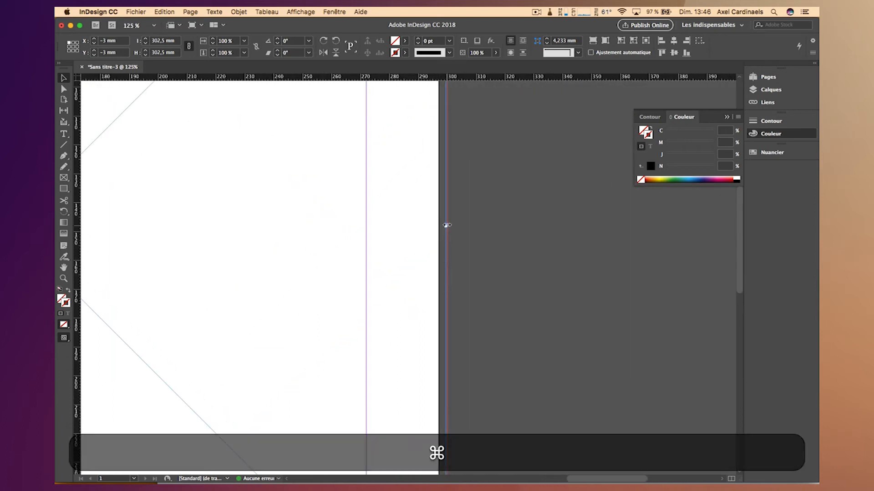
scroll(423, 241, "down", 5)
scroll(422, 248, "up", 10)
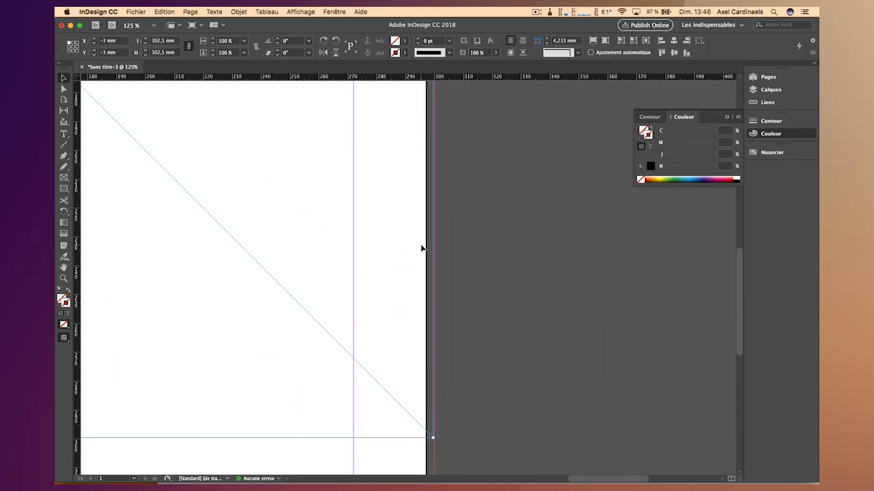
left_click_drag(431, 434, 434, 439)
left_click(472, 447)
- Inspect the whole frame on the page and check which content type is assigned to it
key("super+minus")
key("super+minus")
key("super+minus")
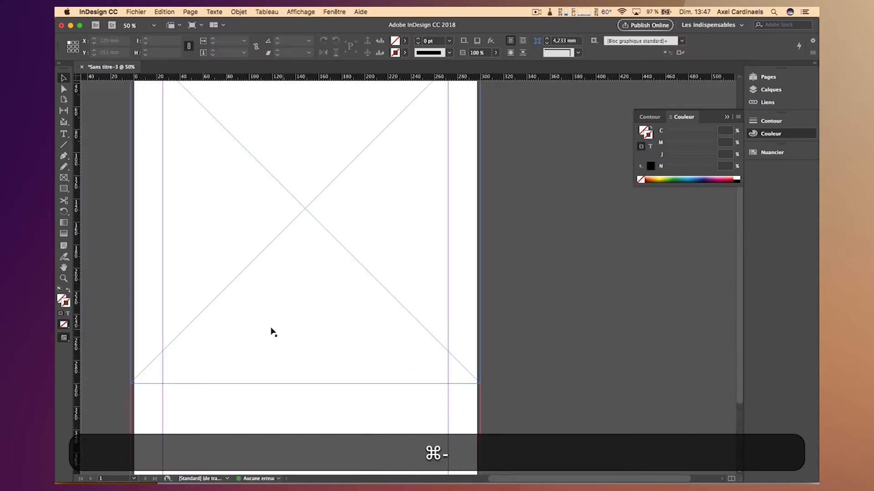
key("super+minus")
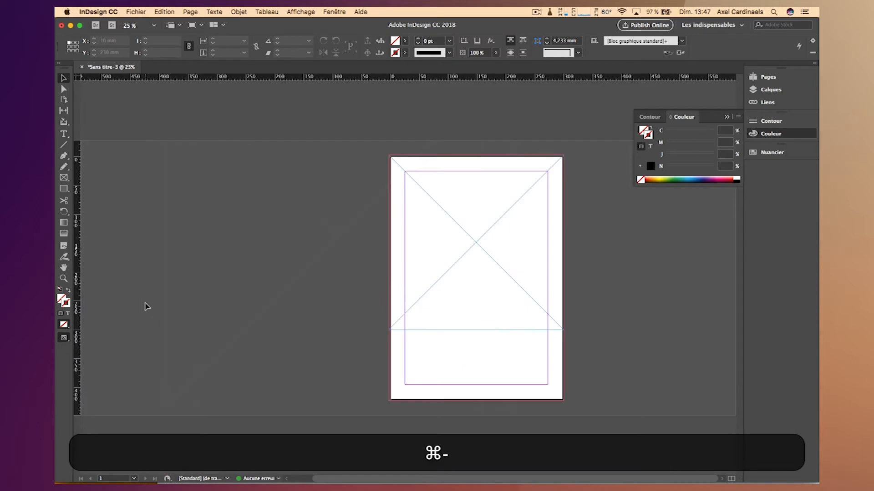
key("super+equal")
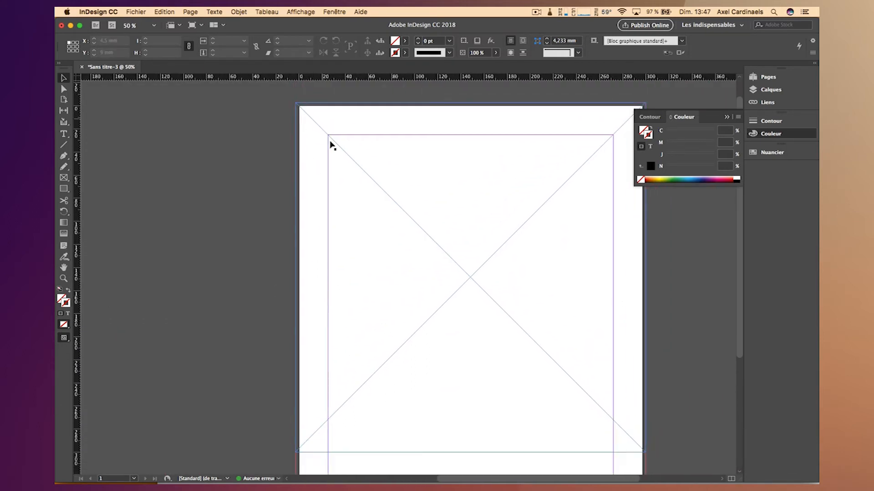
scroll(200, 167, "down", 2)
scroll(200, 167, "right", 2)
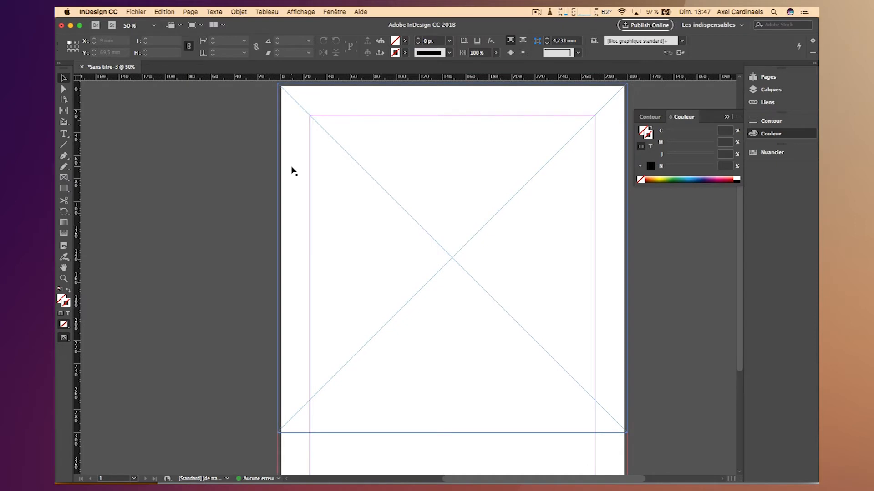
right_click(373, 167)
mouse_move(439, 324)
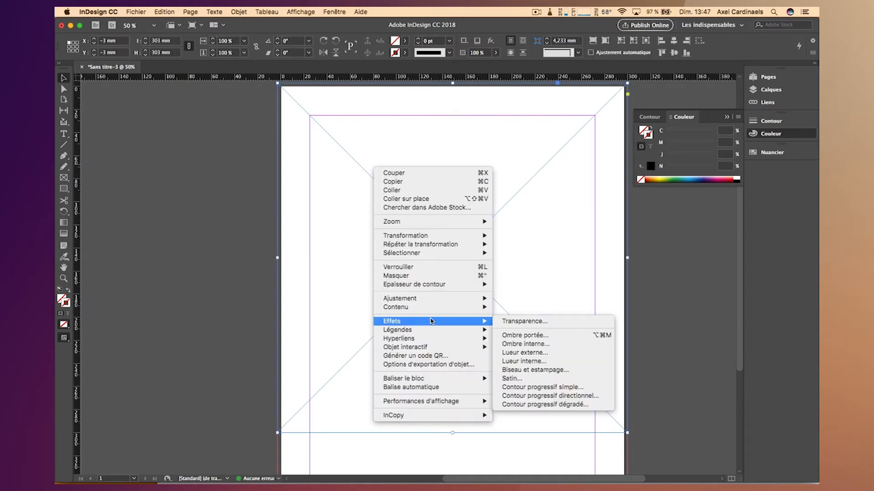
mouse_move(427, 307)
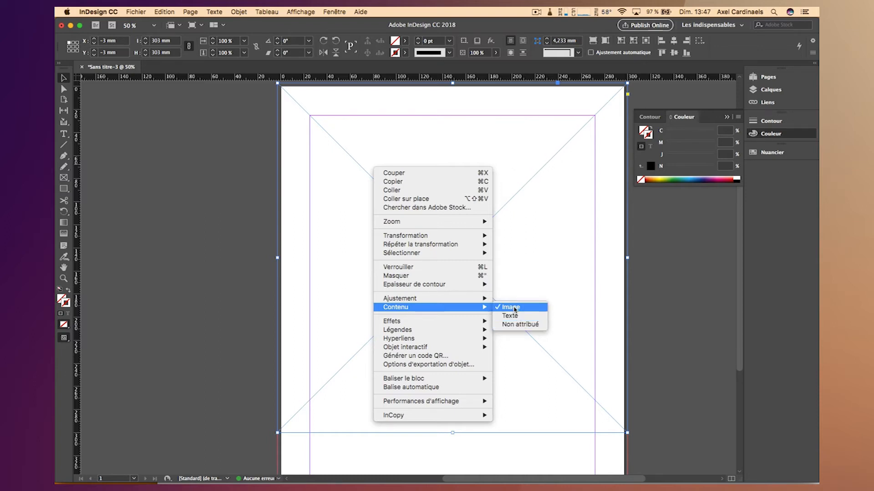
left_click(201, 228)
- Bring Life - Tom Haugomat.jpg from the Finder folder Tuto Calendar into the square image frame
mouse_move(151, 474)
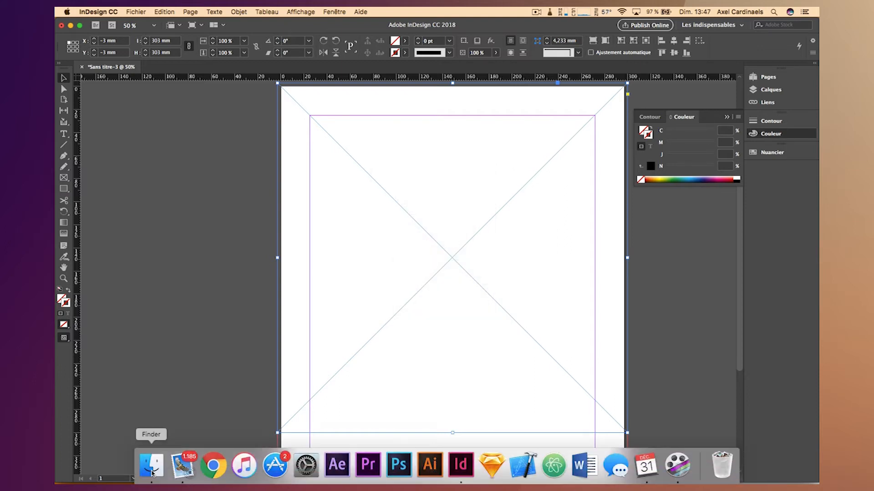
left_click(152, 466)
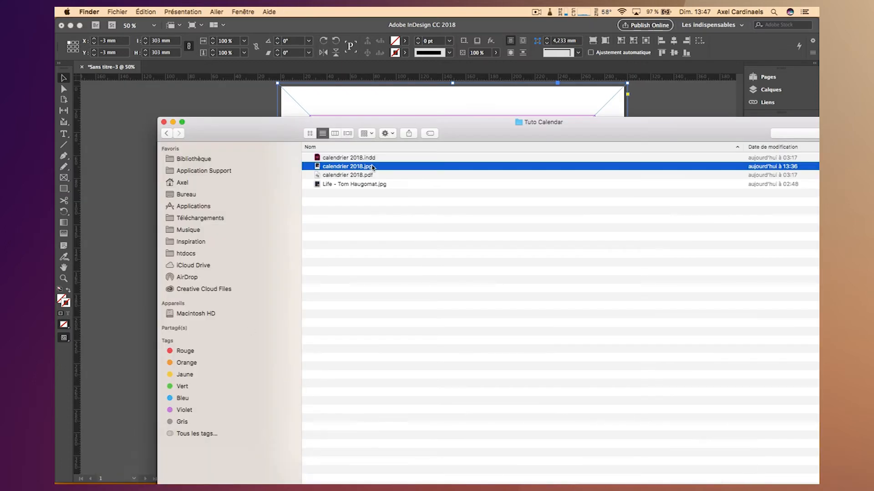
left_click(351, 184)
left_click_drag(238, 126, 528, 217)
left_click_drag(620, 279, 390, 172)
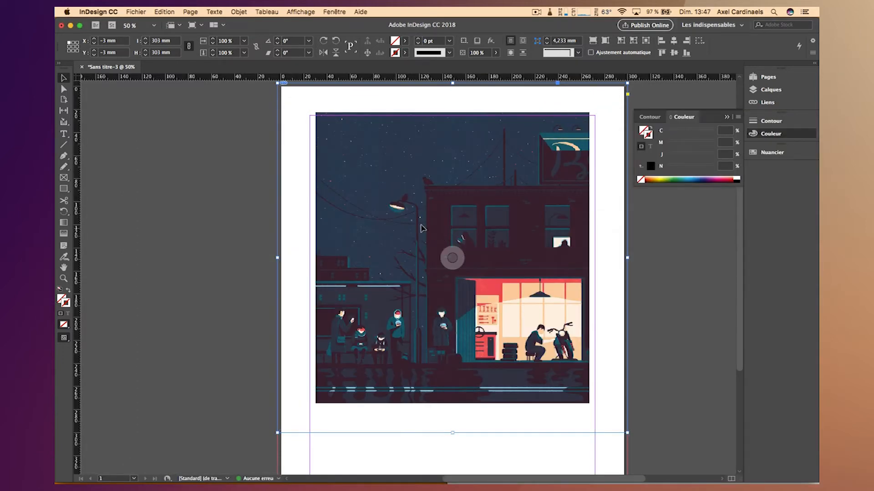
scroll(434, 220, "right", 2)
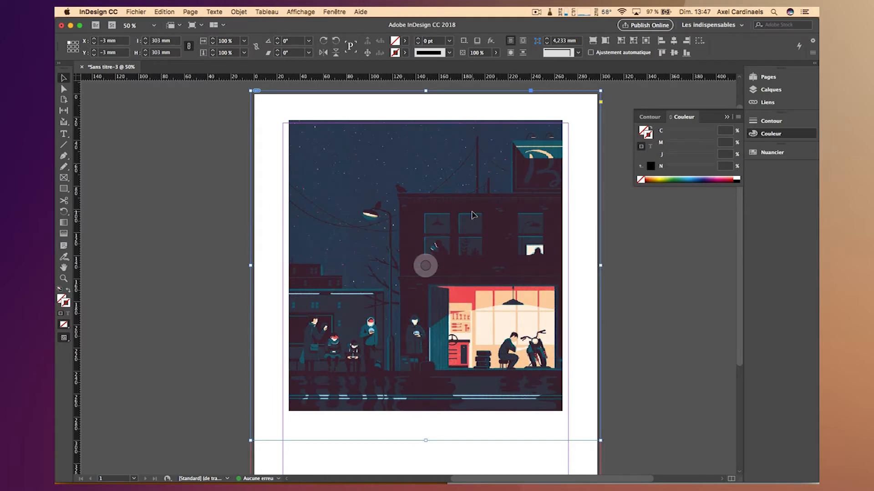
- Scale the illustration proportionally inside its frame to 303 mm wide so that it reaches both side bleed edges
left_click(408, 187)
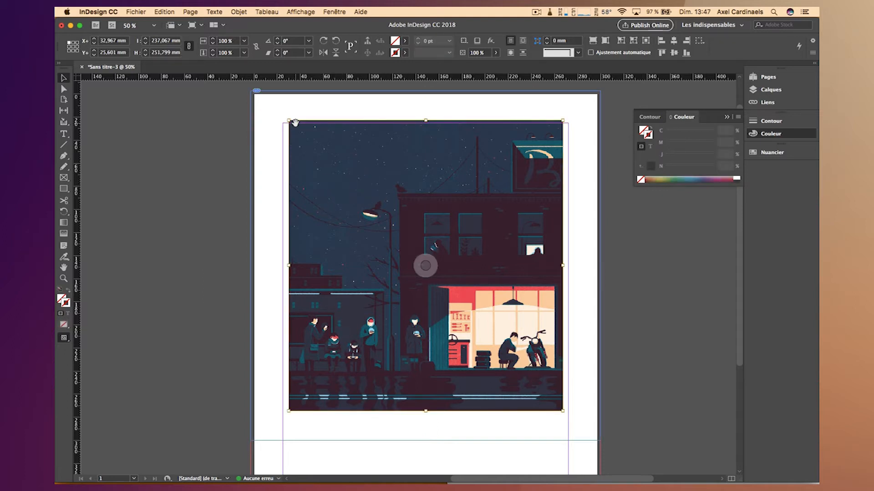
scroll(426, 263, "down", 3)
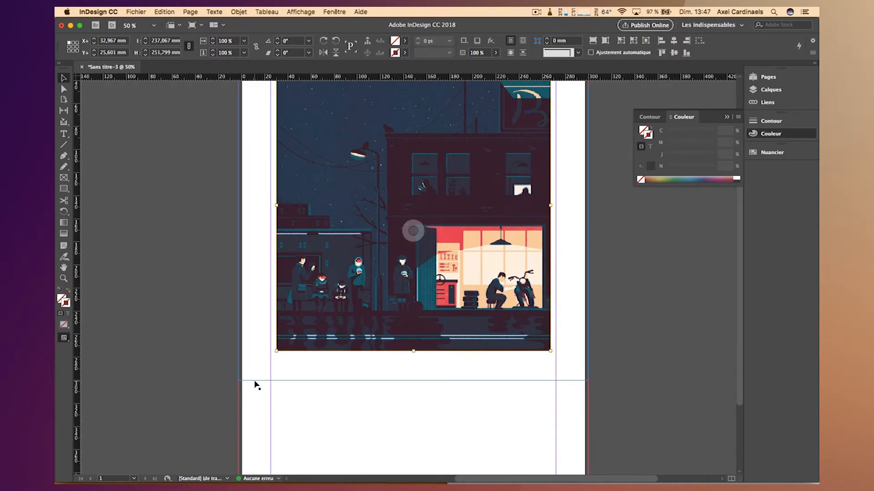
left_click_drag(277, 351, 240, 390)
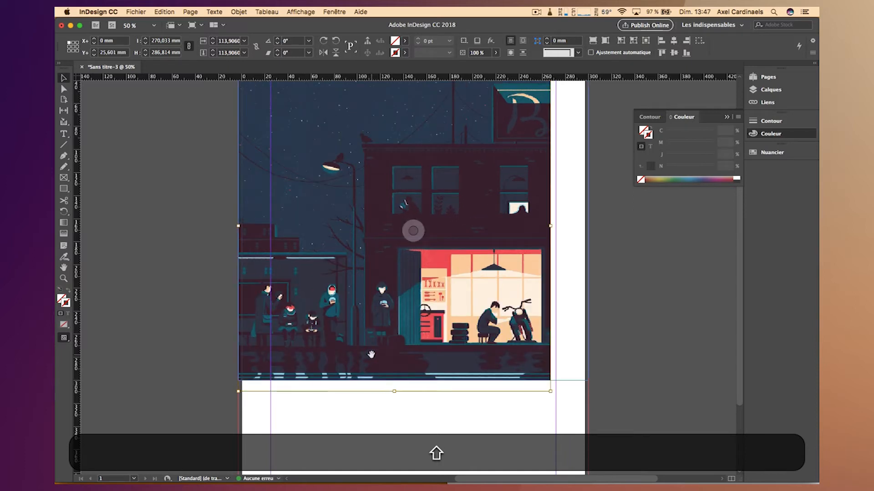
scroll(457, 246, "up", 5)
scroll(457, 246, "down", 3)
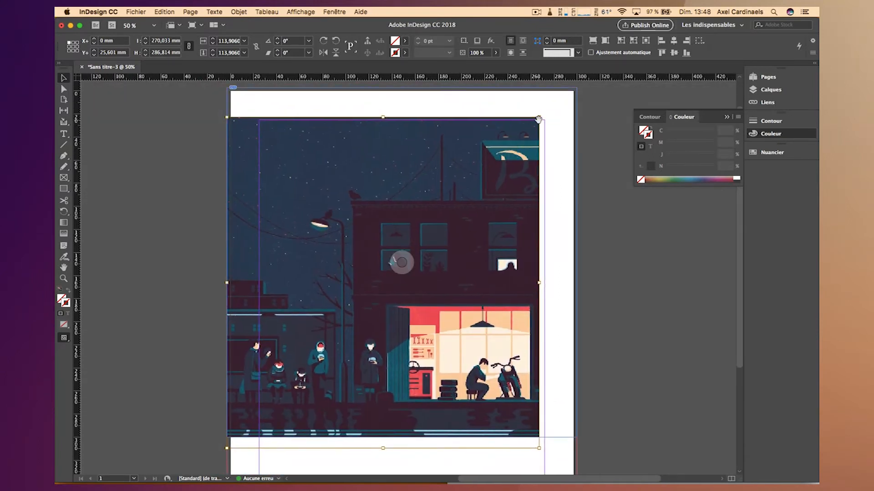
left_click_drag(539, 120, 577, 104)
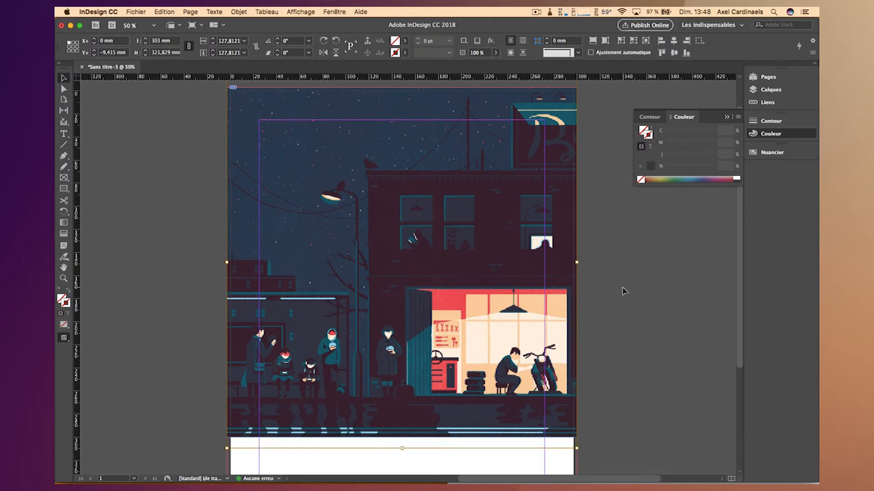
- Shift the illustration up inside its frame to Y -18.915 mm, aligning its lower edge with the frame's lower edge
key("shift+Up")
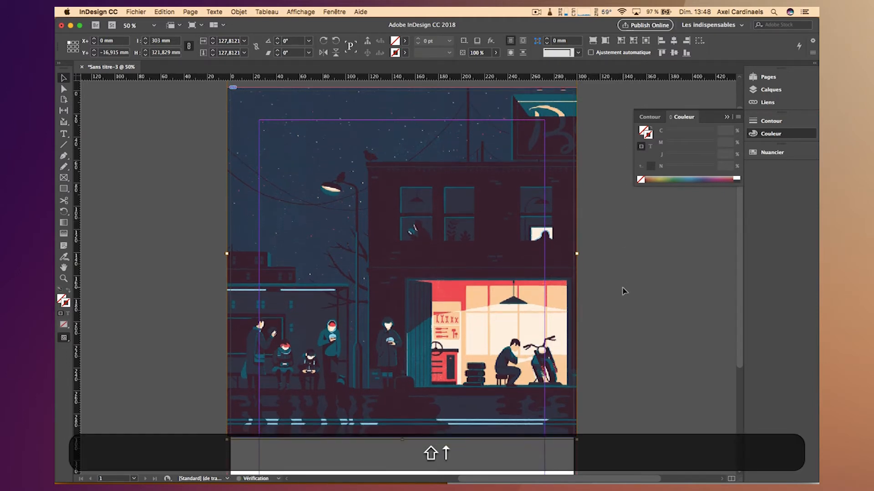
key("Down")
key("Down")
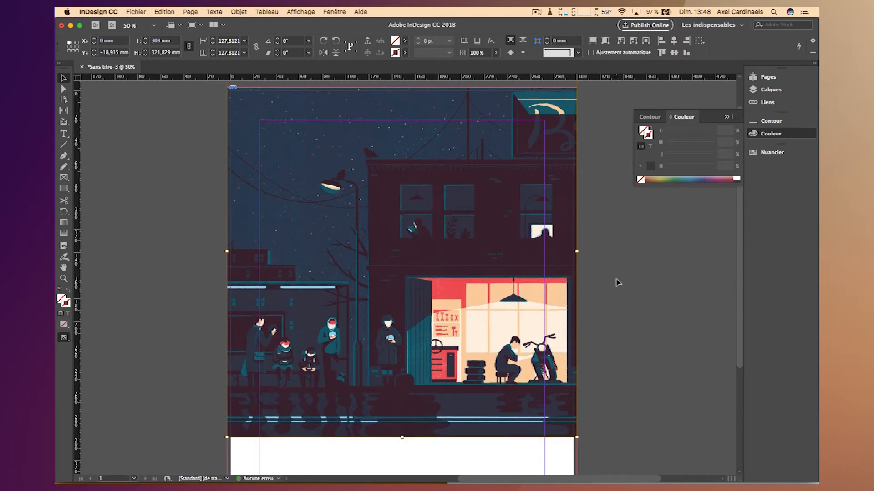
- Check the illustration's placement on the page, including in preview mode without guides, and return to the normal view
left_click(617, 283)
key("super+minus")
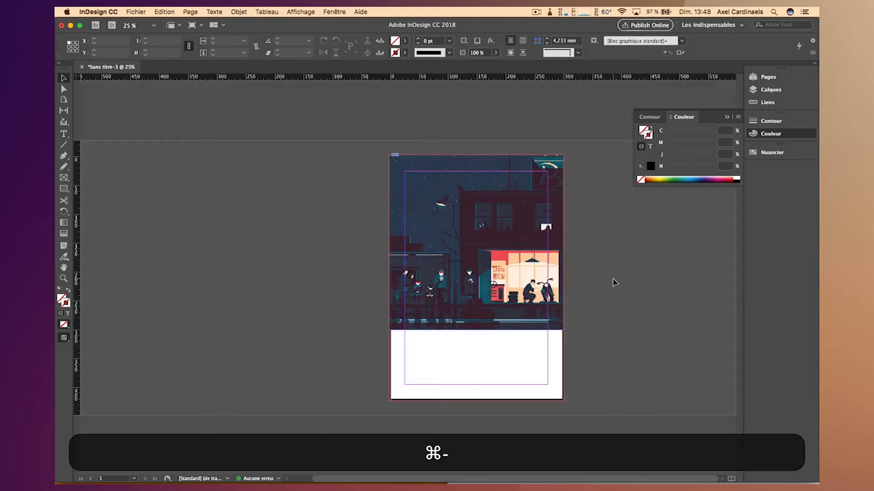
left_click(477, 270)
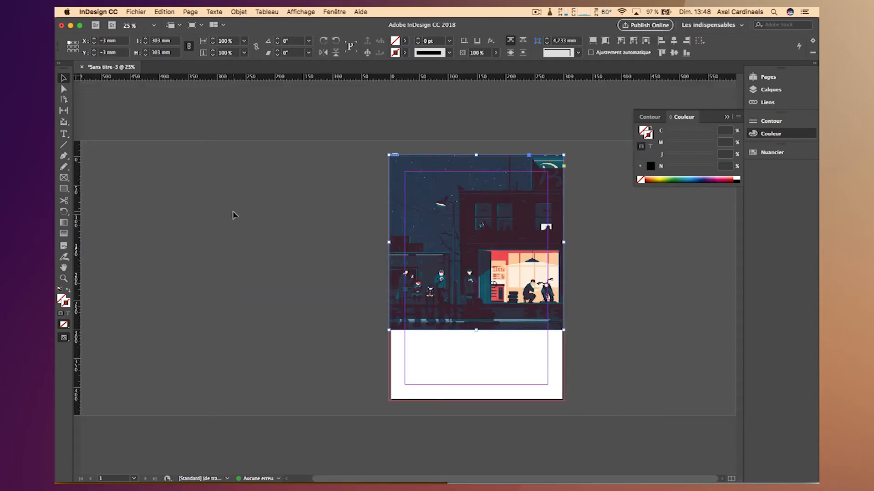
key("super+equal")
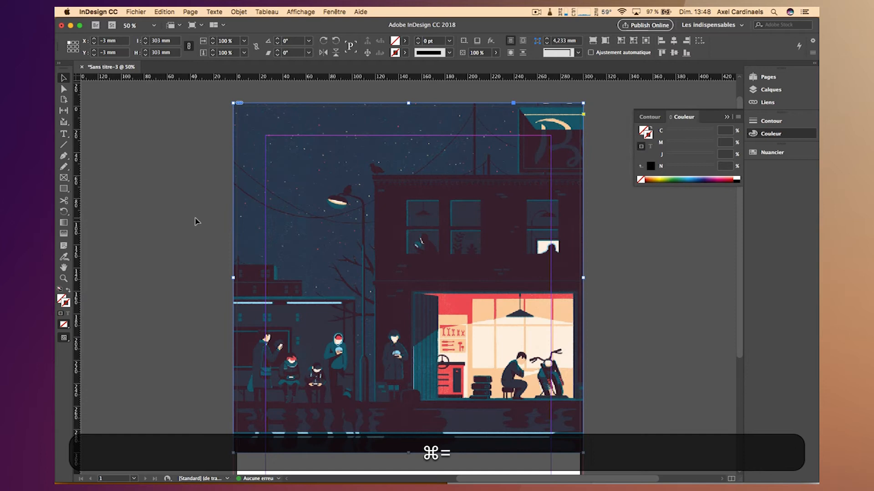
key("w")
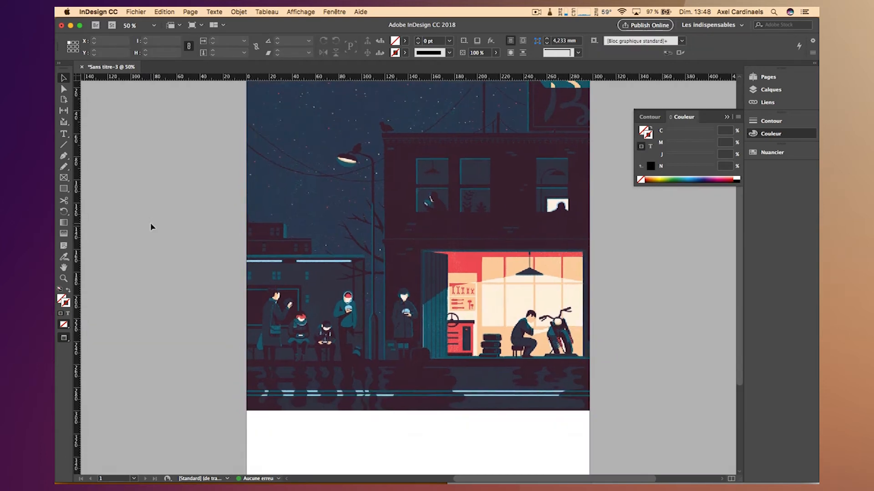
scroll(151, 226, "down", 5)
scroll(151, 227, "up", 4)
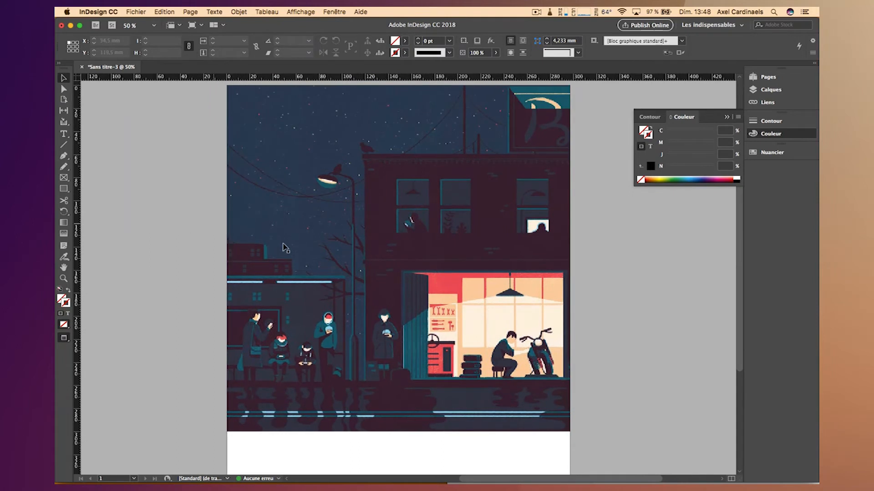
scroll(193, 208, "down", 2)
scroll(193, 208, "down", 2)
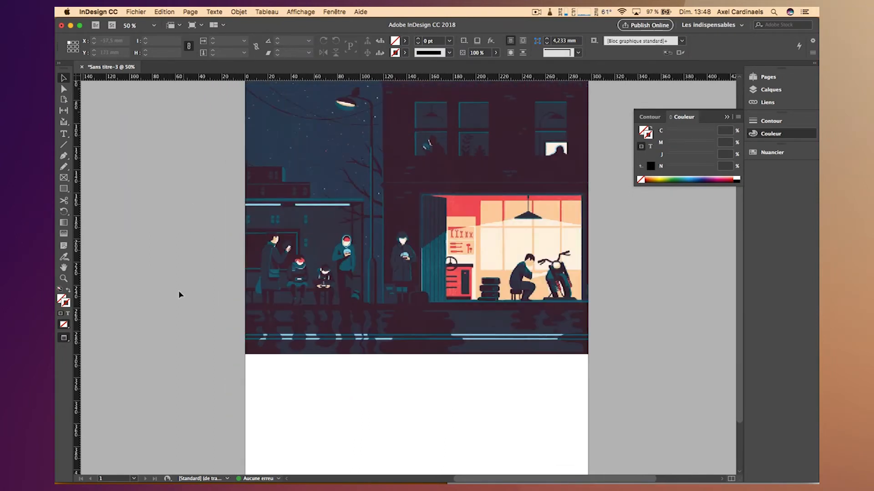
key("w")
- Draw a text frame about 123.5 x 28 mm from the left margin below the illustration and enter Octobre
key("t")
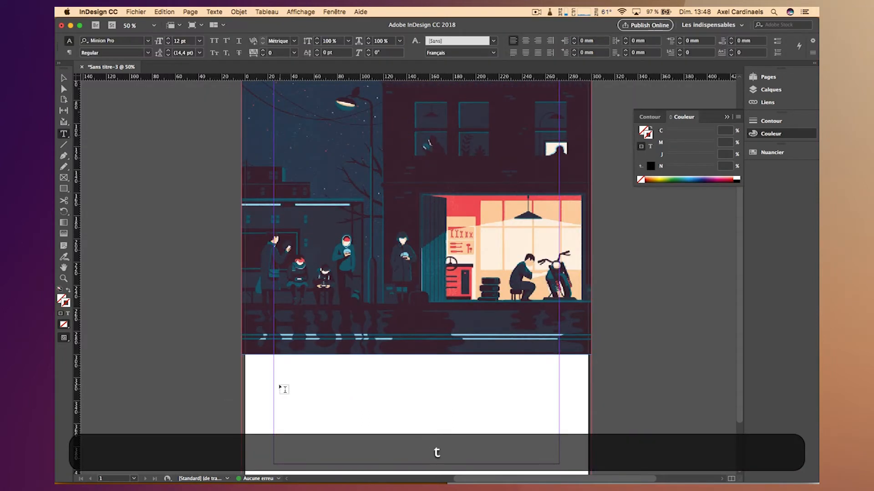
left_click_drag(273, 387, 415, 419)
type("OCo")
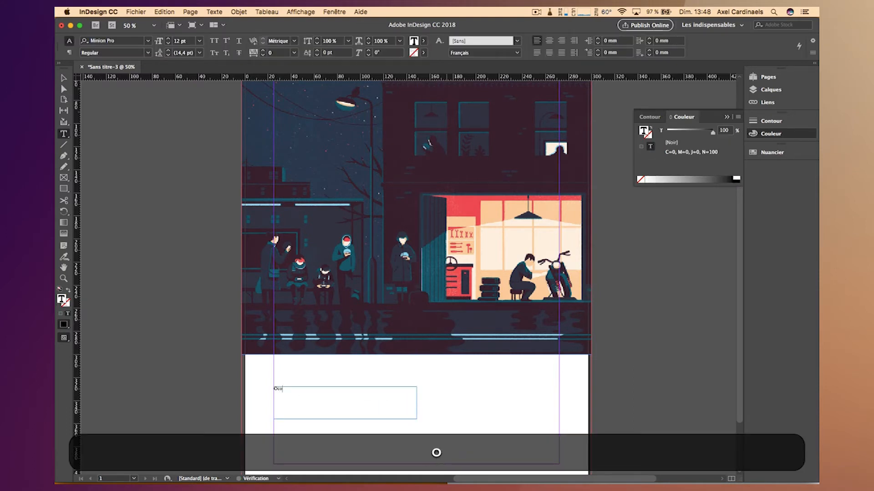
key("BackSpace")
type("tobre")
left_click(63, 81)
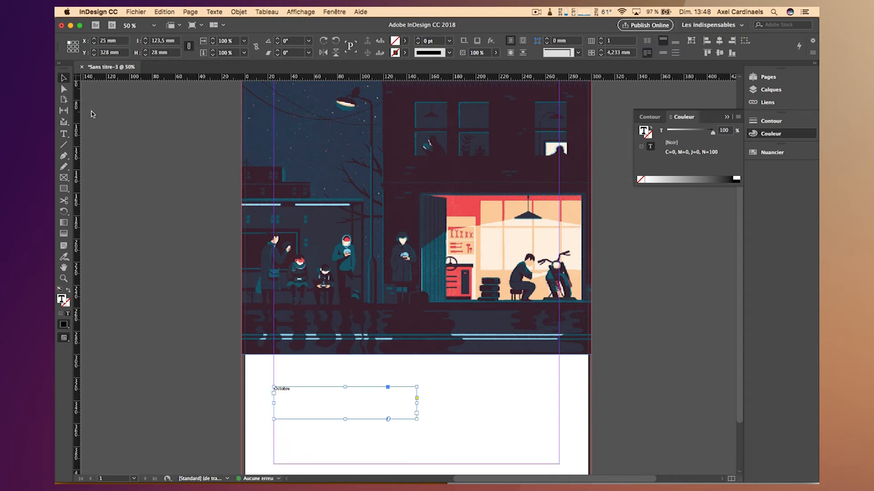
- Format the month title in Futura Bold at 42 pt
left_click(64, 134)
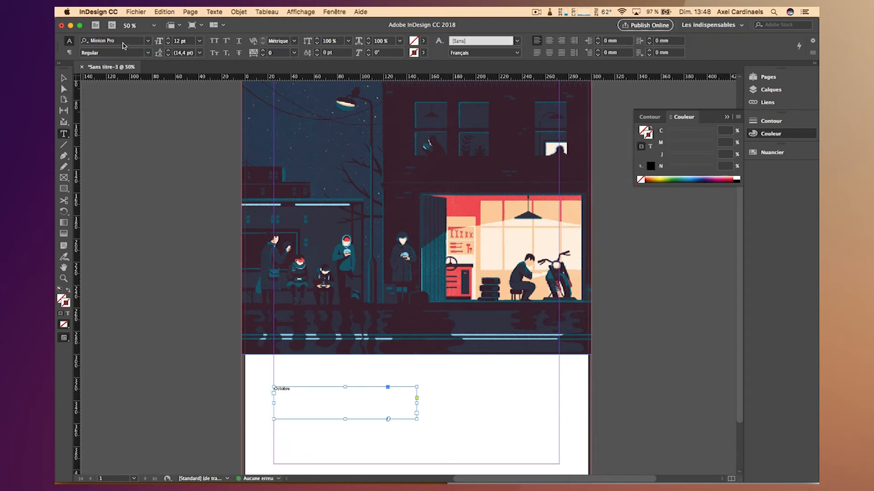
left_click(123, 42)
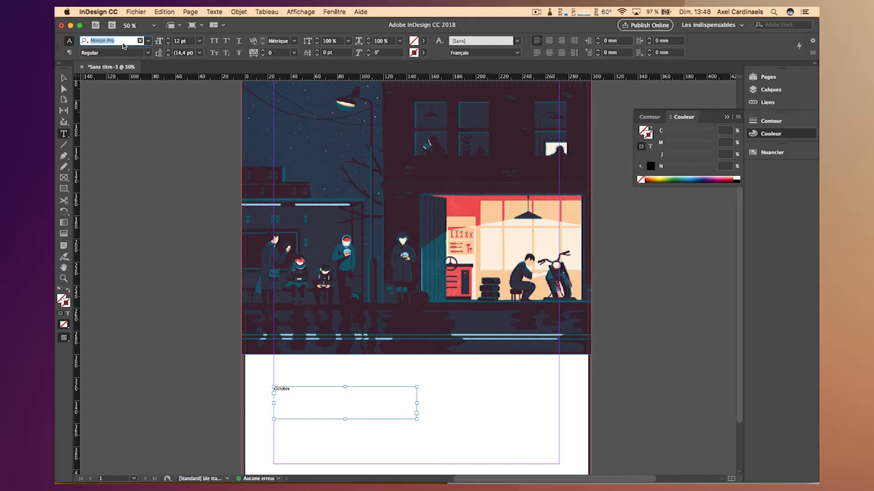
type("futura")
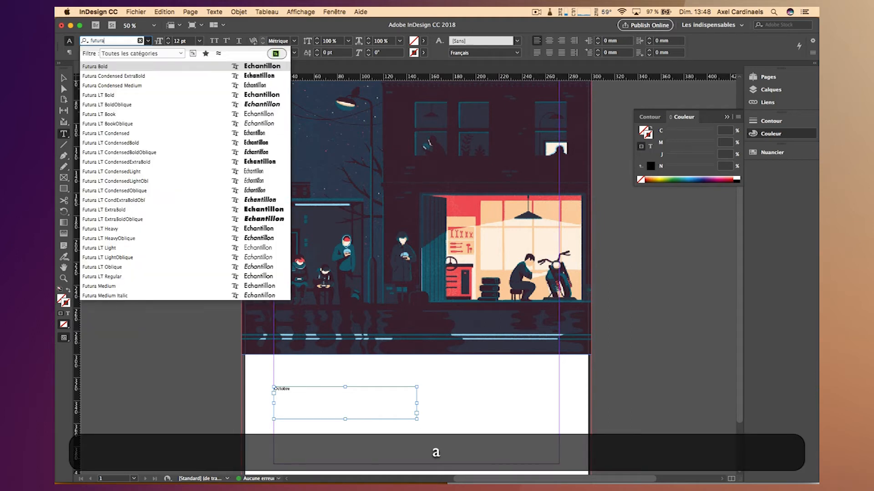
key("Return")
left_click(184, 41)
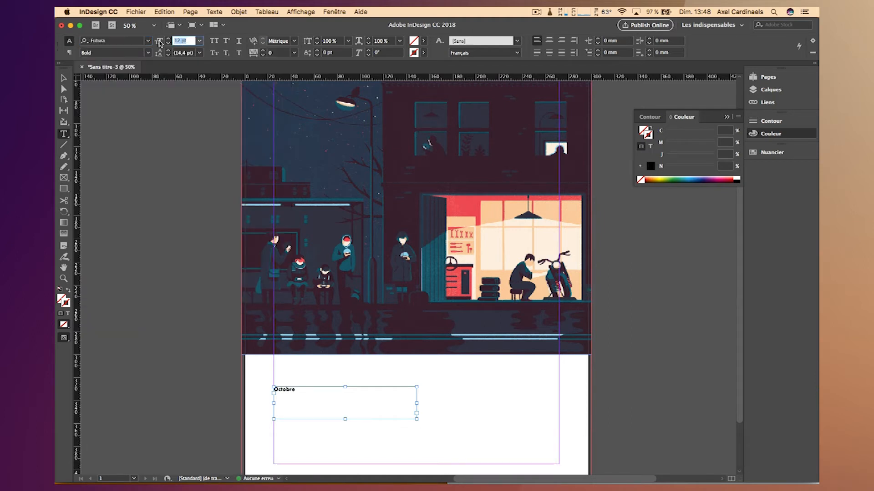
type("42")
key("Return")
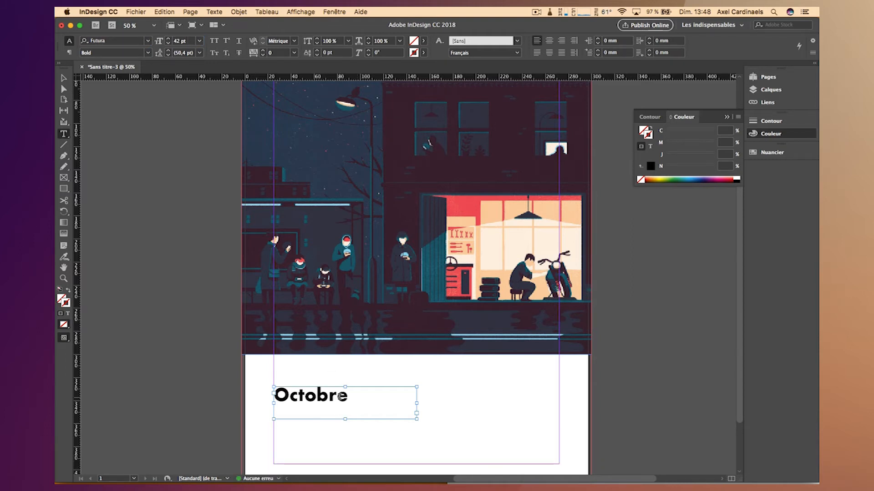
- Try retyping the month title in capitals as OCTOBRE, and undo the replacement
left_click(352, 393)
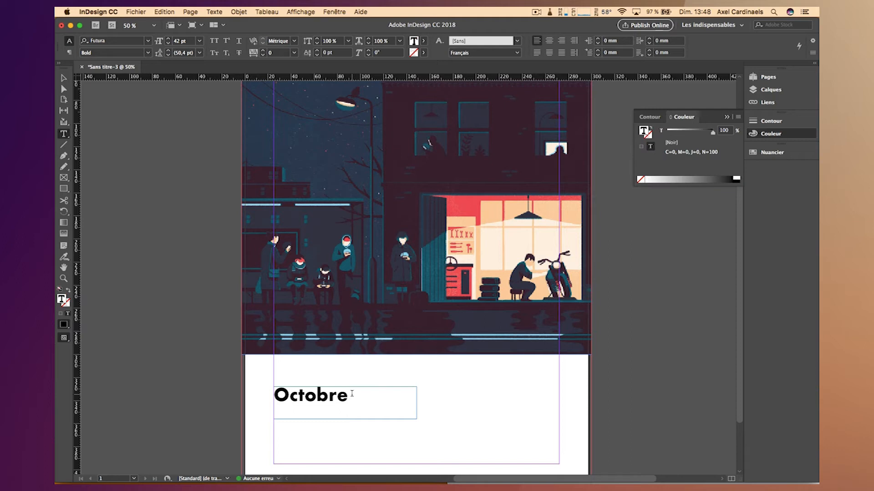
key("shift+super+a")
type("OCTOBRE")
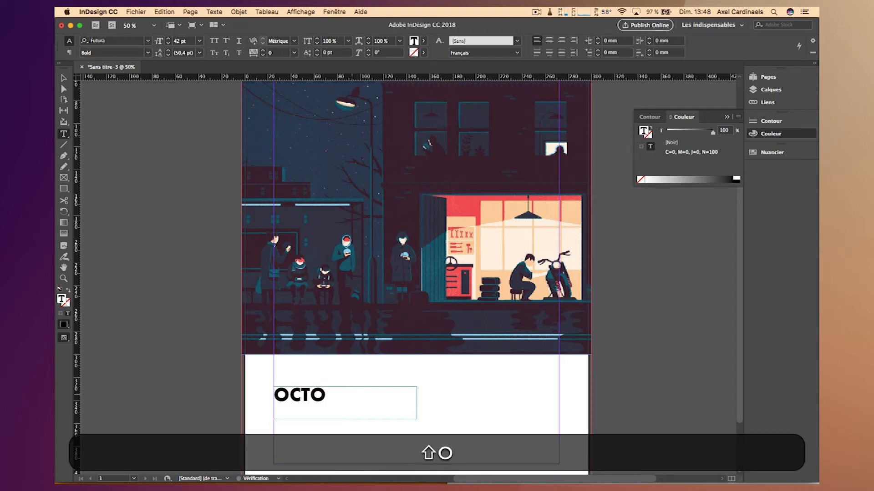
key("shift+super+e")
key("shift+super+z")
key("super+z")
key("super+z")
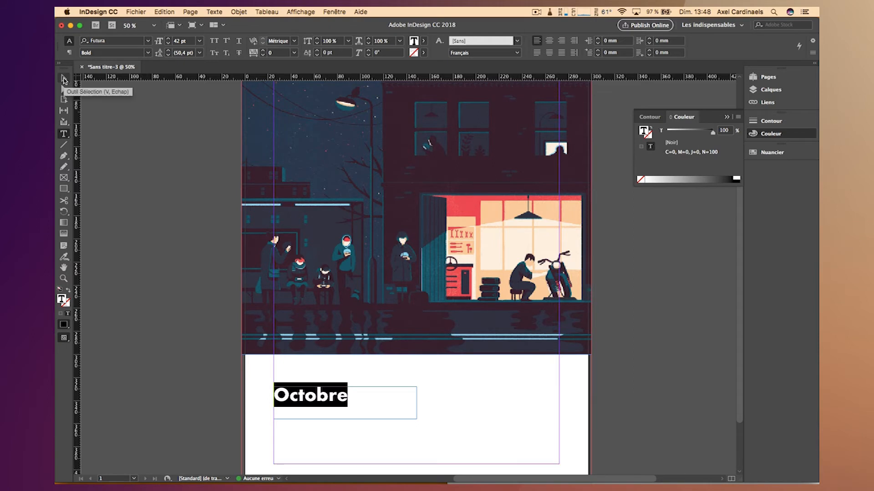
- Apply the All Caps style to the month title and set its tracking to 120
left_click(64, 78)
left_click(63, 134)
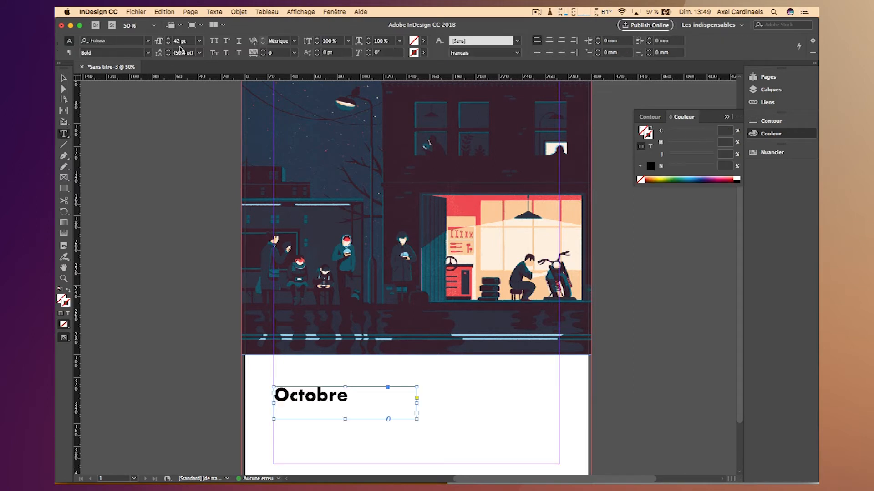
left_click(214, 40)
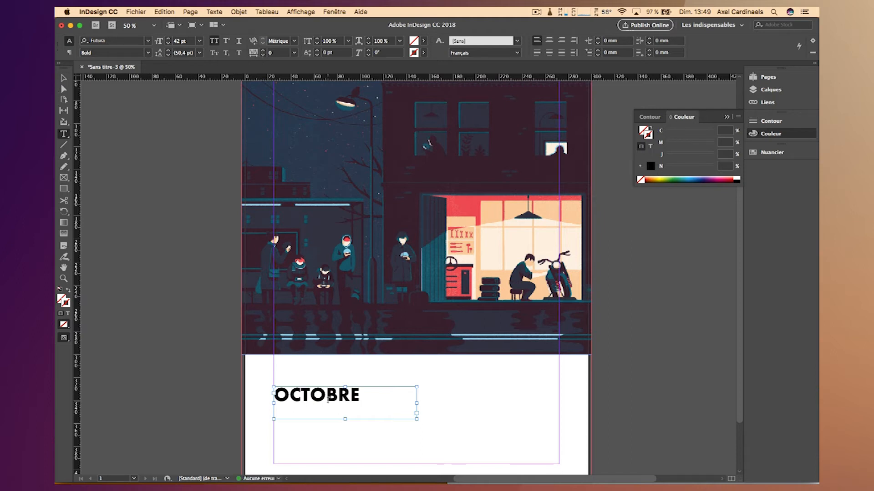
left_click(274, 52)
type("120")
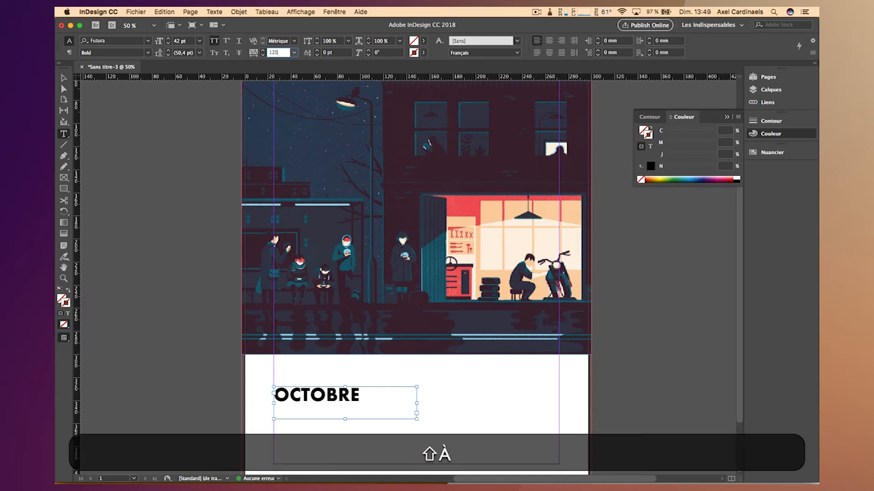
key("shift+Return")
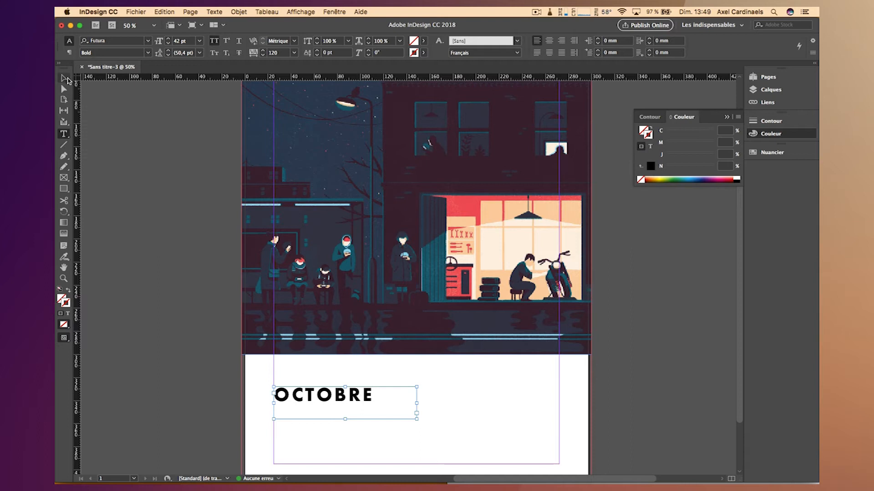
- Fit the month title's text frame to its content
left_click(66, 78)
right_click(320, 397)
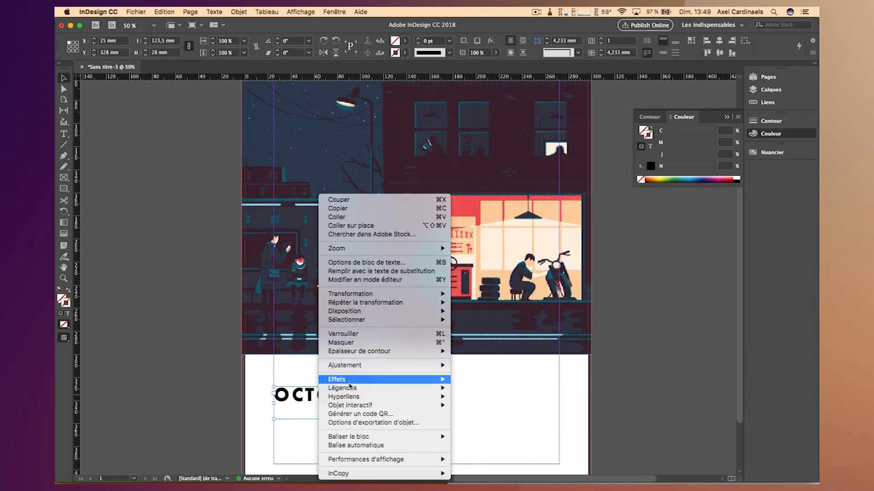
mouse_move(345, 366)
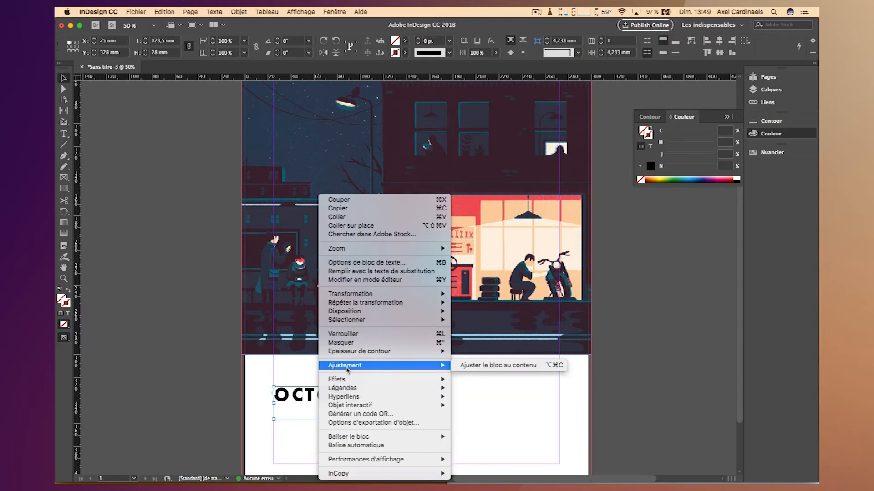
left_click(479, 368)
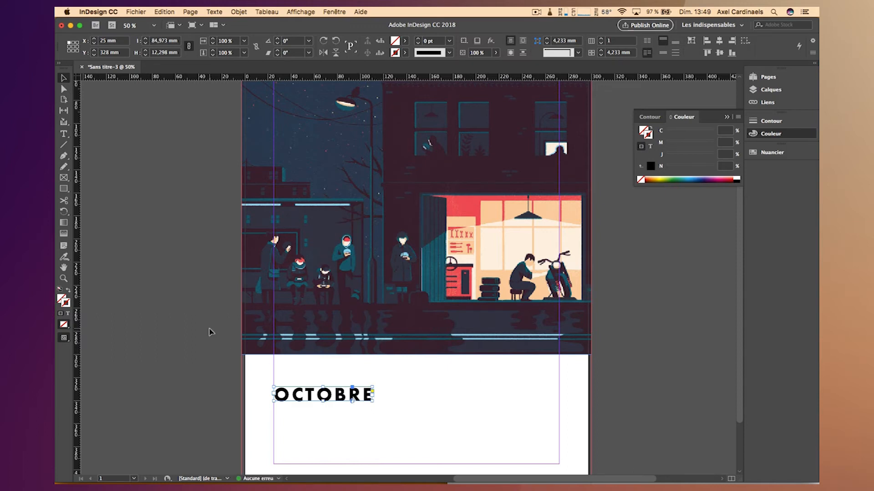
- Add a text frame about 107.5 × 22 mm below the month title, reading "Illustration : «Life» par" followed by the illustrator's name
key("t")
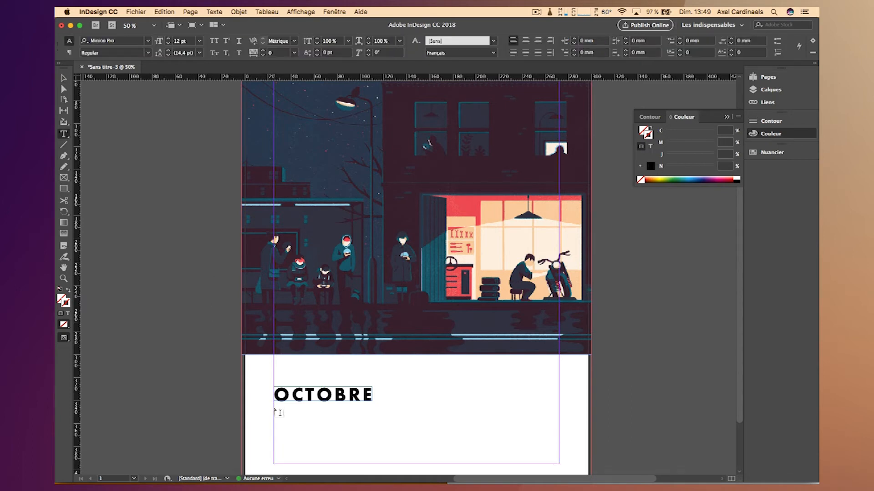
left_click_drag(298, 409, 398, 433)
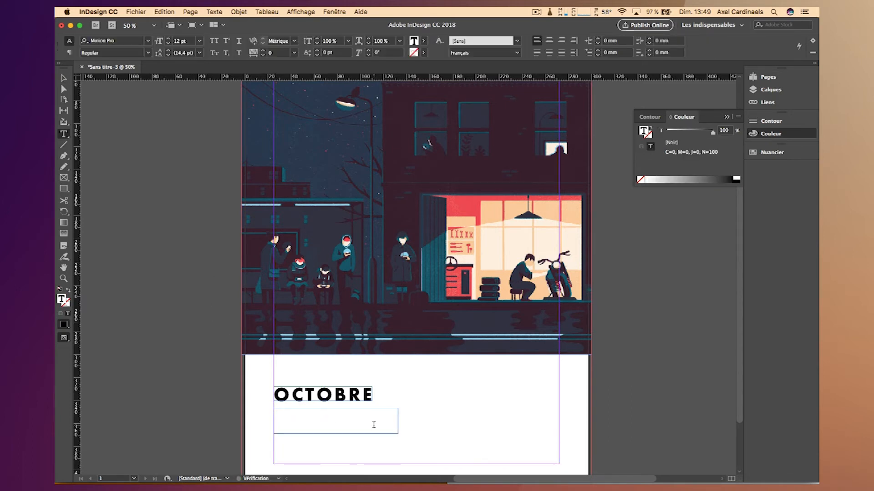
type("Lllustra")
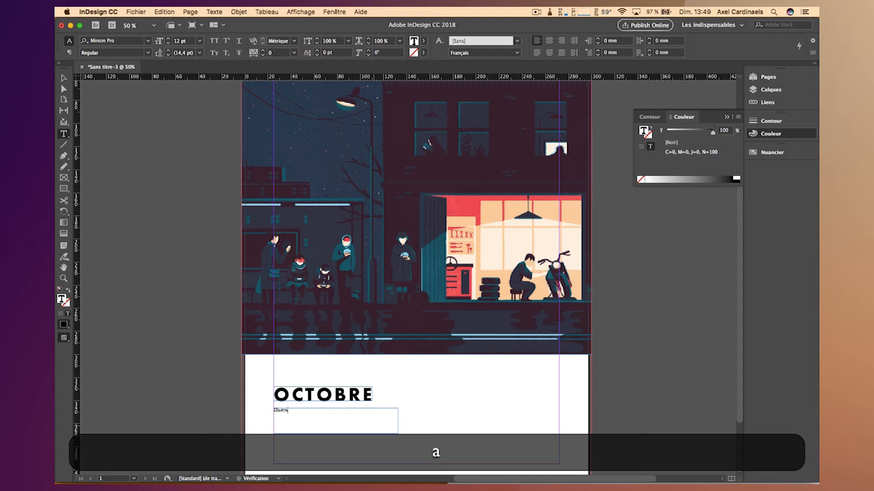
type("tion : «Life»")
type(" par >Tom")
key("BackSpace")
key("BackSpace")
key("BackSpace")
key("BackSpace")
type("T")
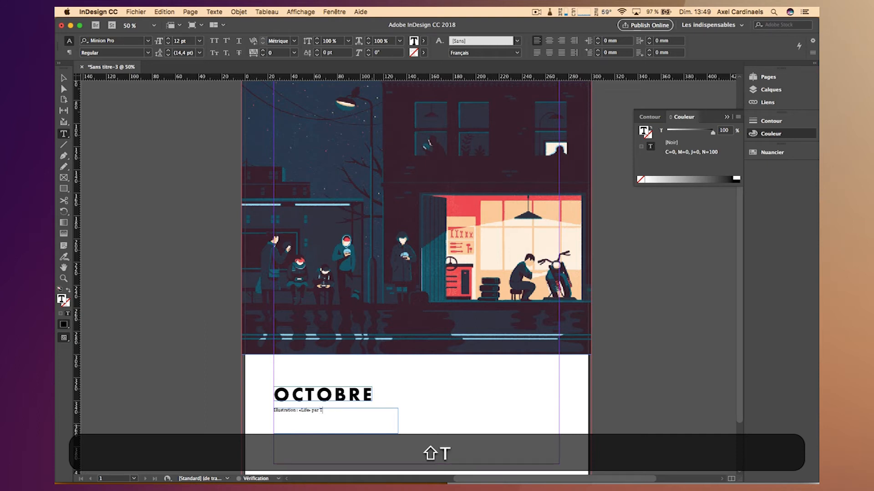
type("om Haugomat")
- Format the illustration credit in Futura LT Book at 15 pt
left_click(63, 80)
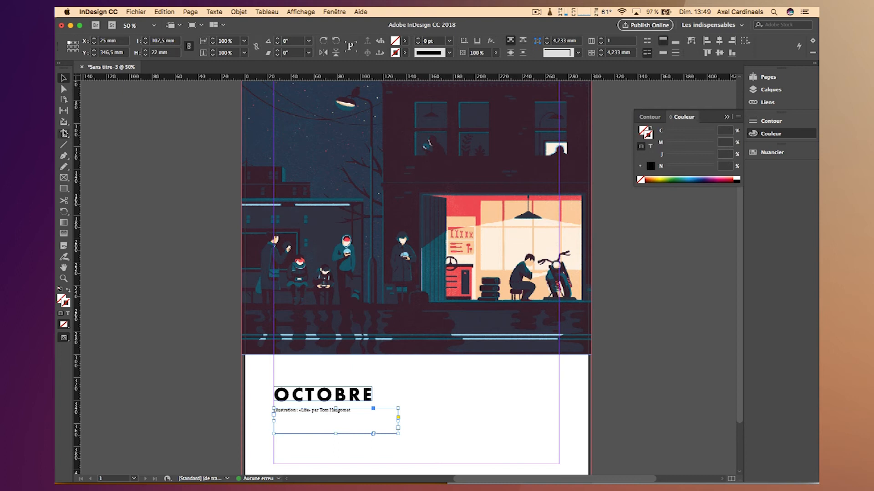
left_click(120, 43)
type("futura")
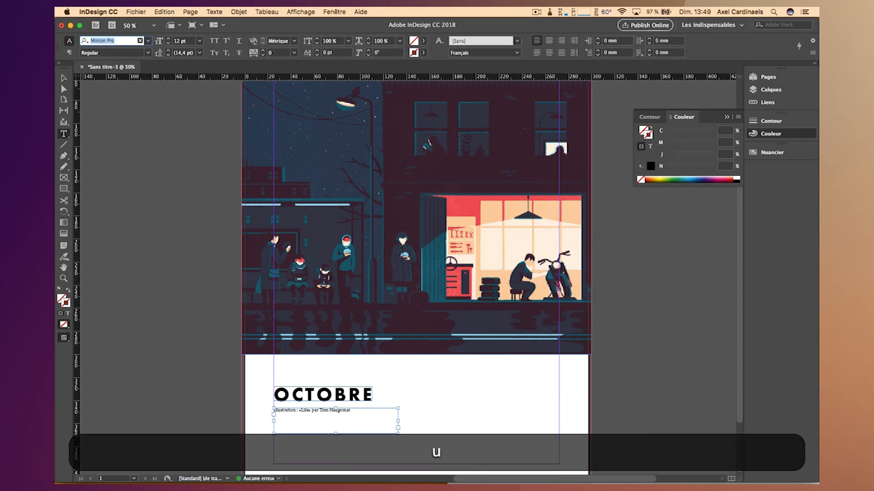
key("Down")
key("Down")
key("Down")
key("Down")
key("Down")
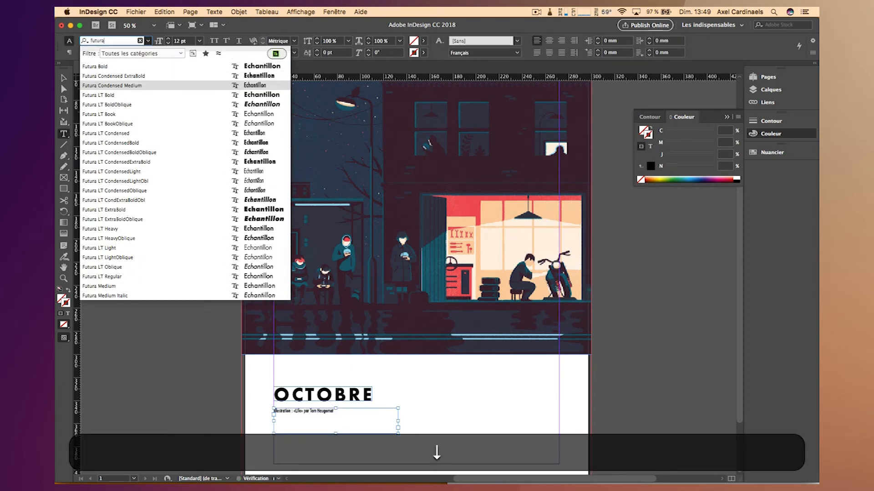
key("Return")
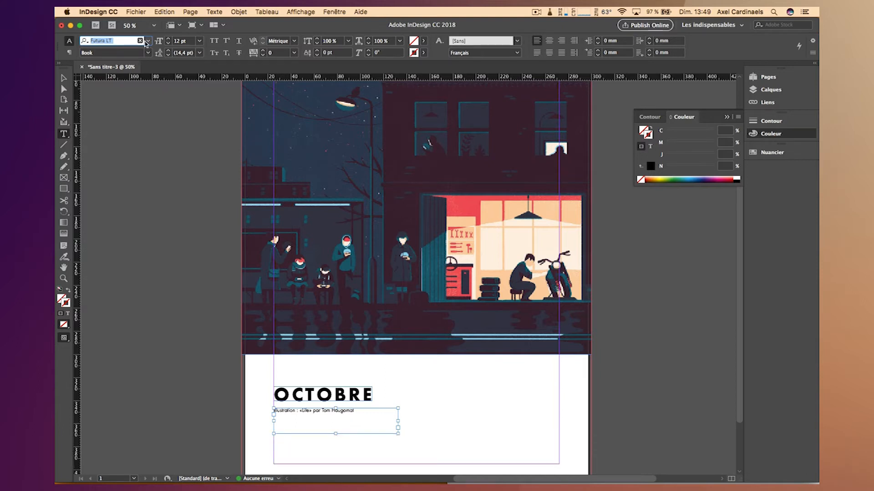
left_click(129, 53)
left_click(182, 40)
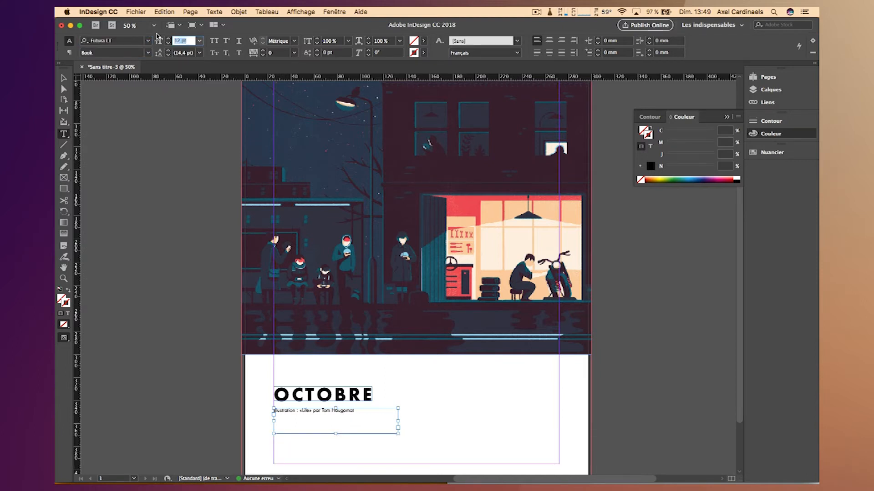
type("15")
key("shift+Return")
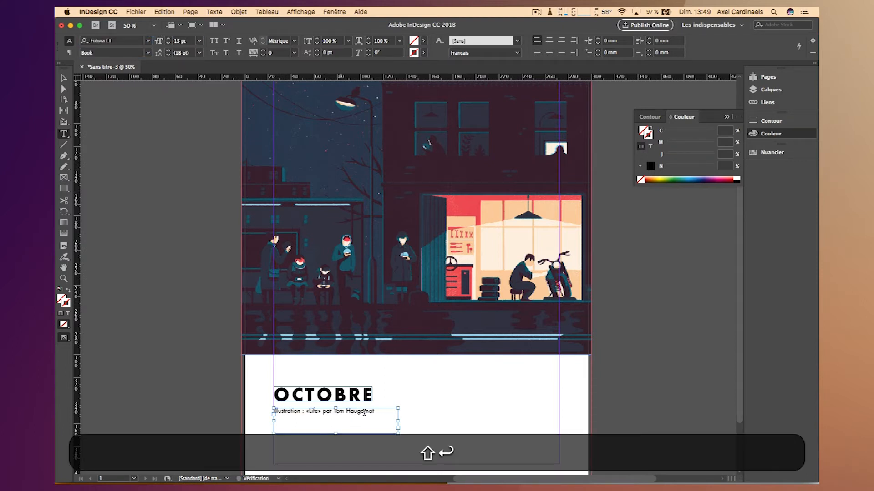
- Lighten all the illustration credit text to a 60% tint of black and preview the page
left_click(596, 213, "super")
key("super+a")
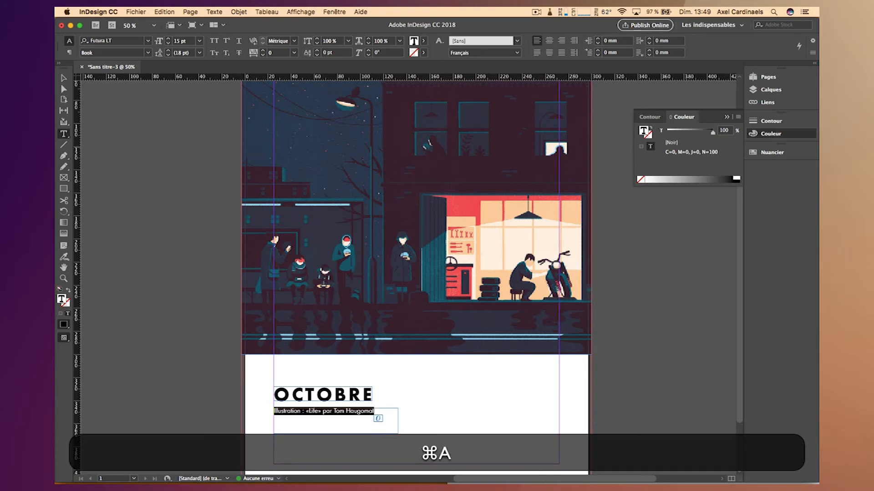
left_click(774, 134)
left_click(775, 134)
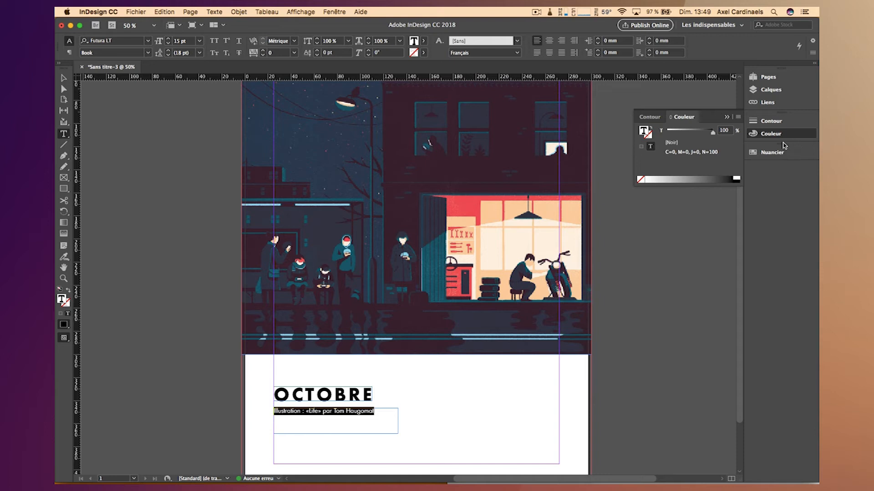
left_click(730, 131)
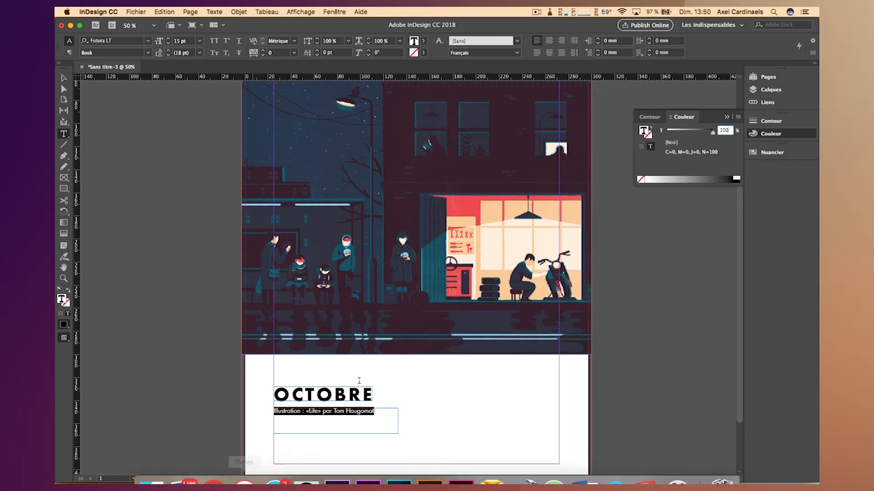
left_click(648, 136)
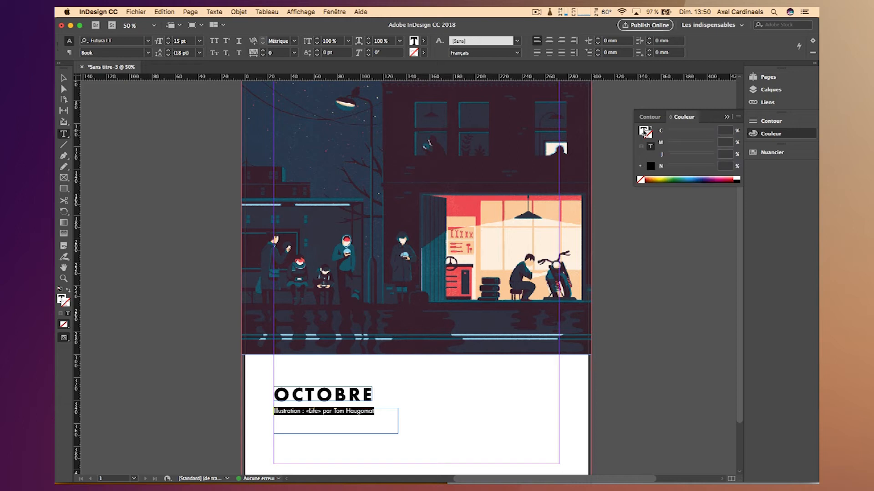
left_click(641, 130)
type("80")
key("shift+Return")
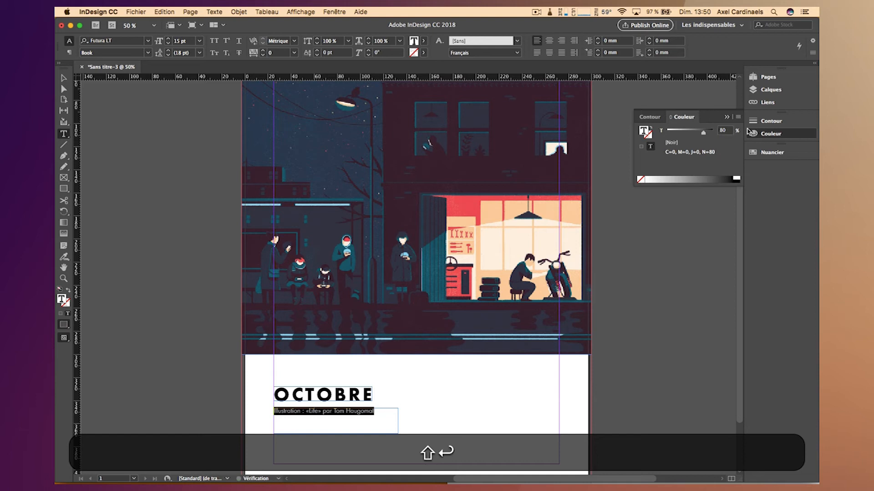
type("60")
key("shift+Return")
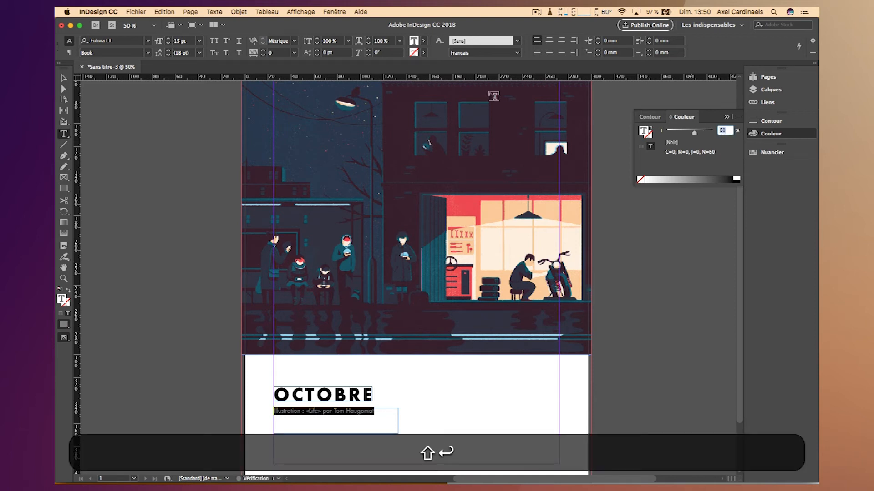
left_click(64, 78)
key("w")
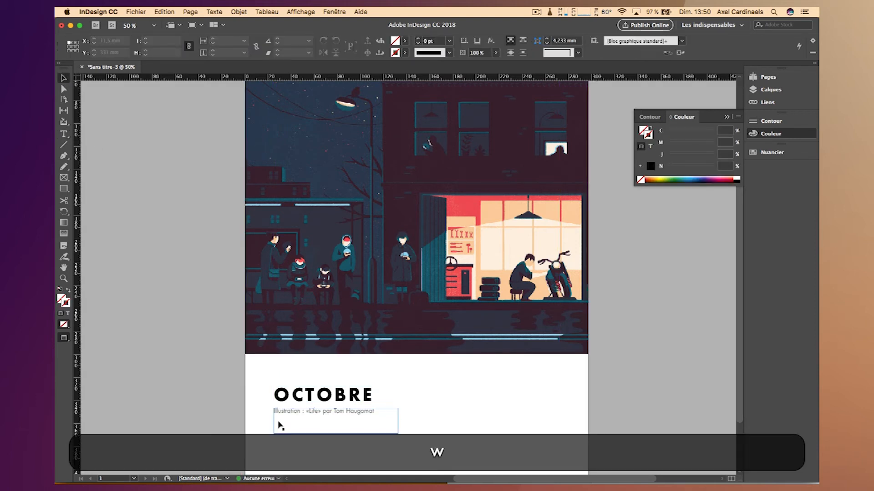
- Fit the credit's text frame to its content and nudge it up closer to the month title, to Y 345.25 mm
right_click(302, 411)
mouse_move(338, 366)
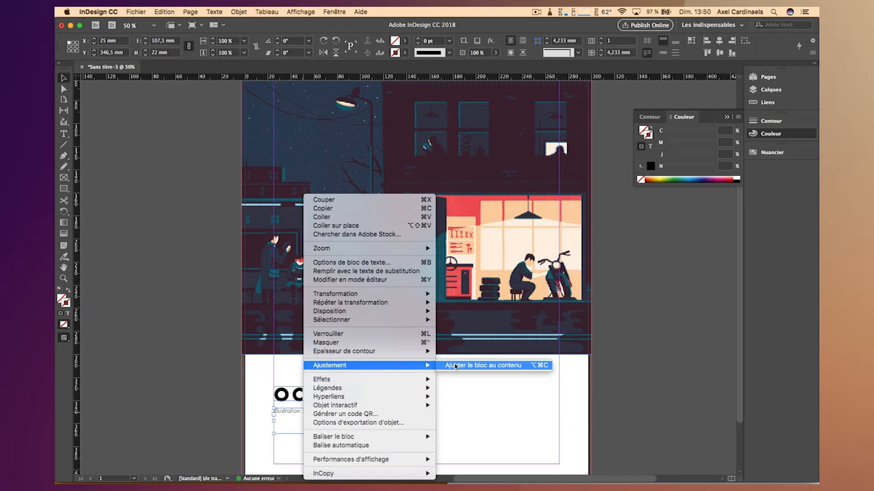
left_click(455, 365)
key("shift+Up")
key("Up")
key("Up")
key("Up")
key("Up")
key("shift+Up")
key("shift+Down")
key("shift+Down")
key("shift+Down")
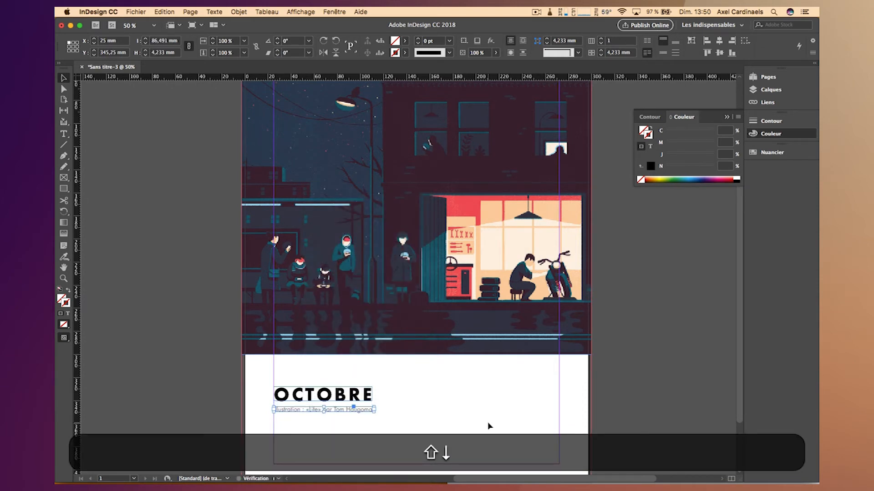
key("w")
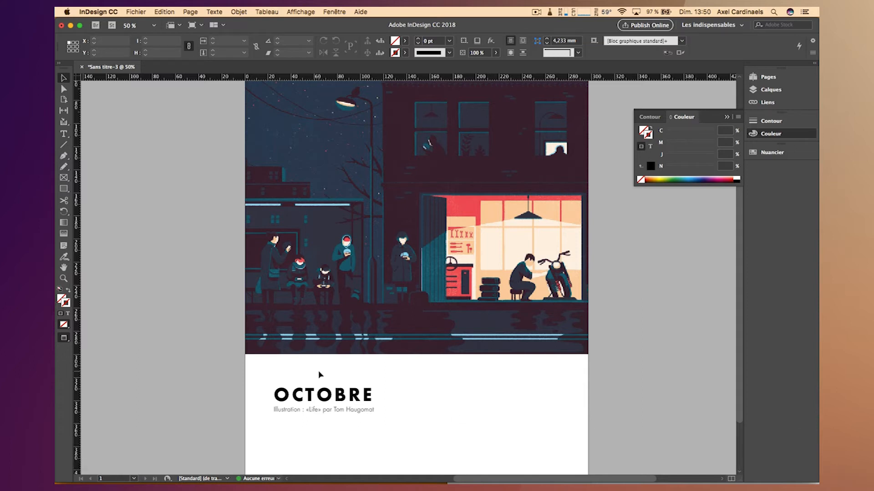
key("w")
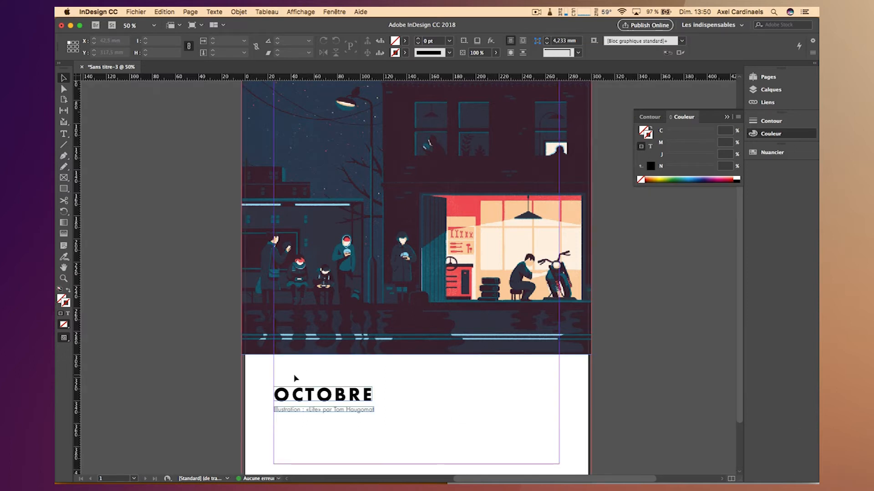
- Group the month title with the illustration credit, try moving them together, and undo the move
left_click_drag(294, 375, 334, 429)
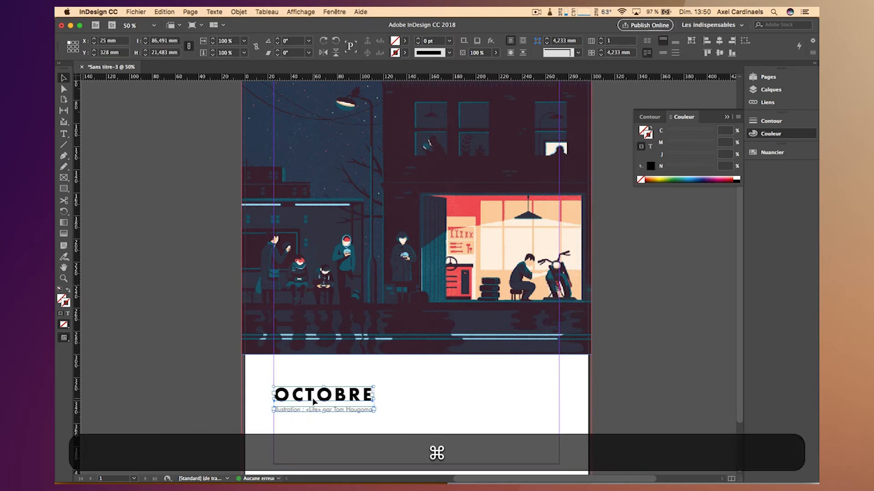
key("super+g")
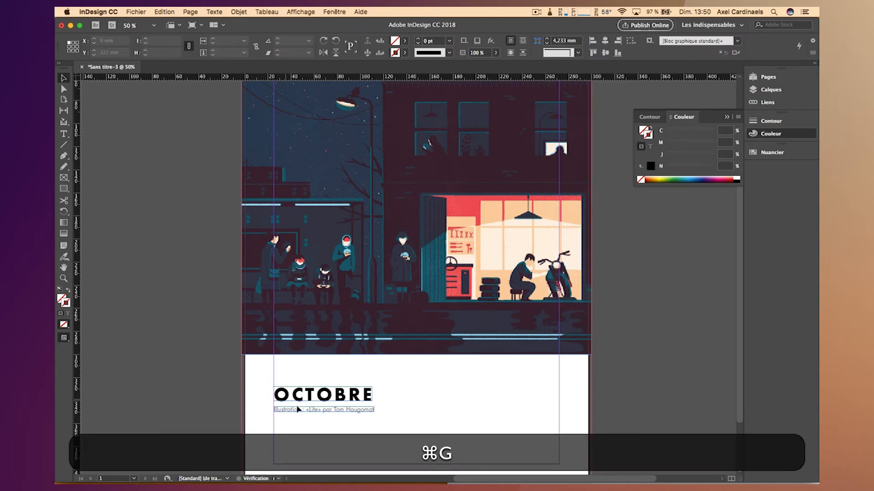
left_click_drag(312, 399, 344, 386)
left_click(284, 380)
key("super+z")
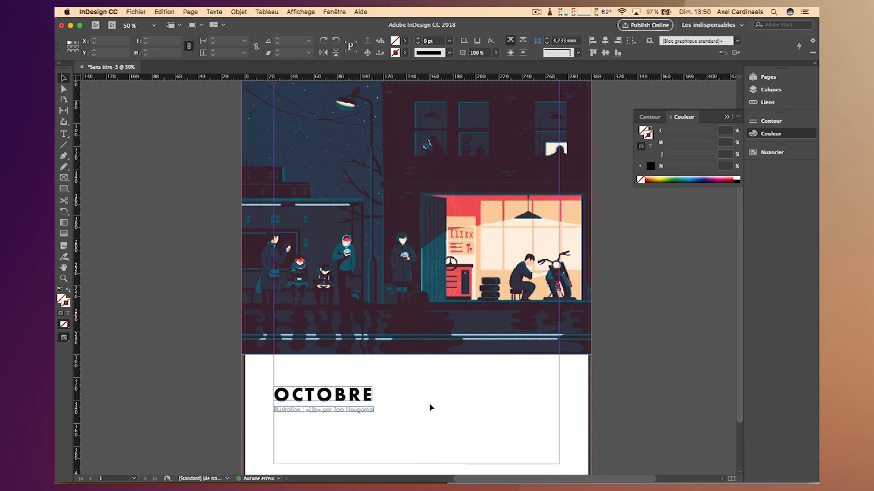
left_click(432, 407)
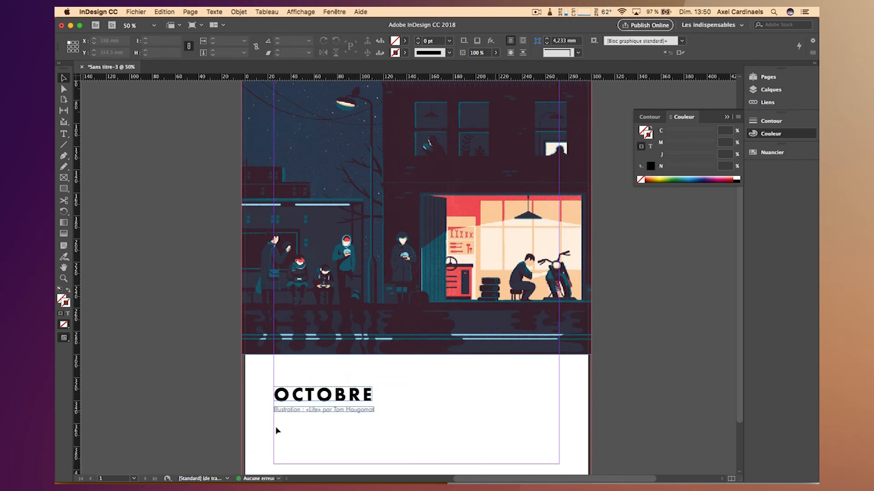
- Switch to Finder, preview calendrier 2018.jpg to examine the layout of the date grid, and return to InDesign
left_click(151, 474)
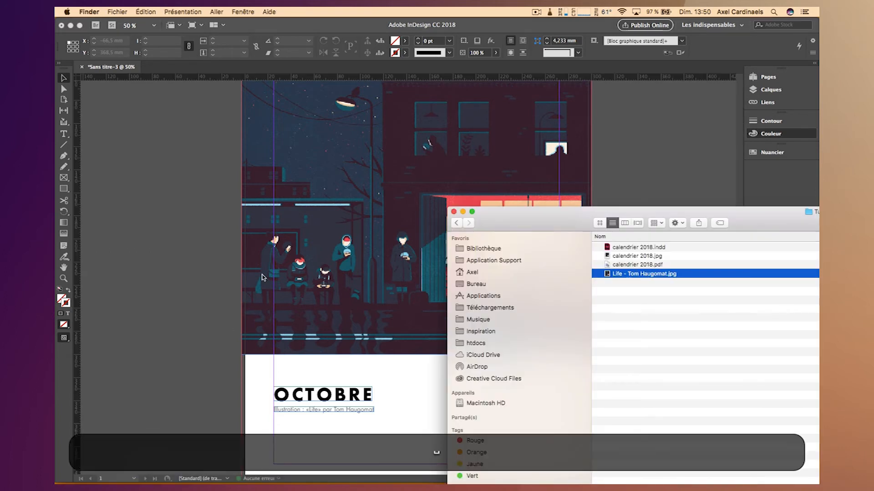
key("Up")
key("Up")
key("space")
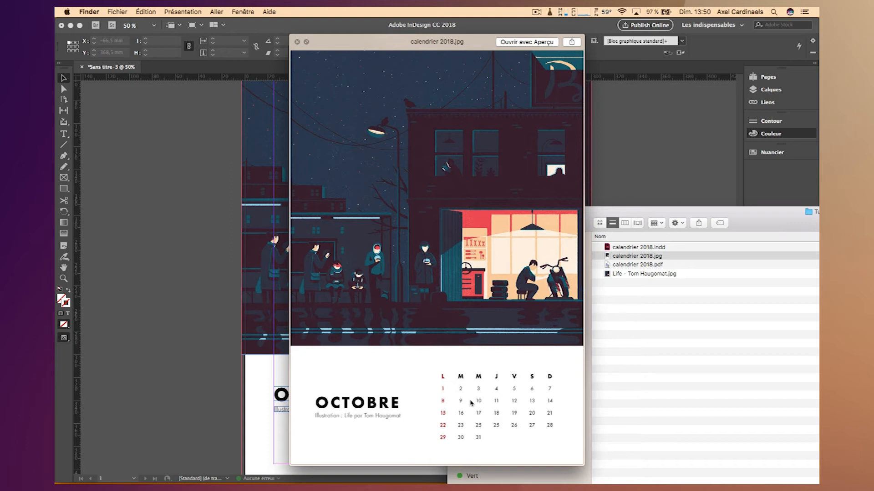
key("space")
left_click(391, 389)
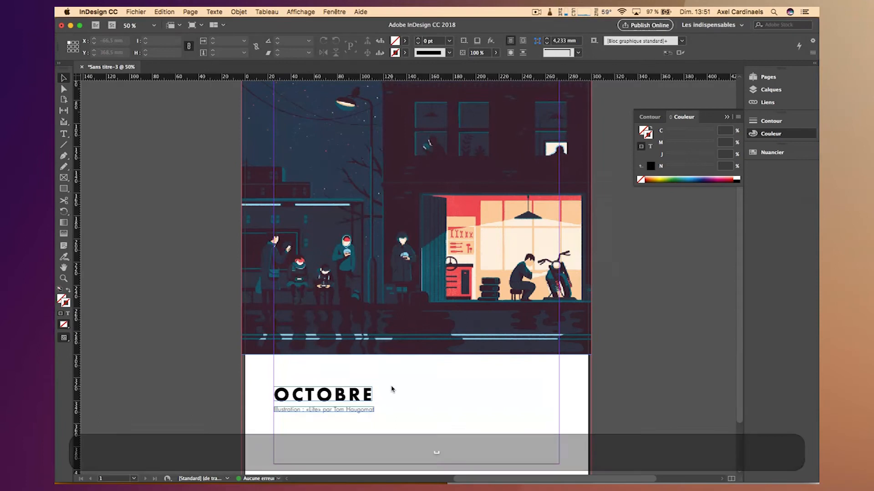
left_click(266, 11)
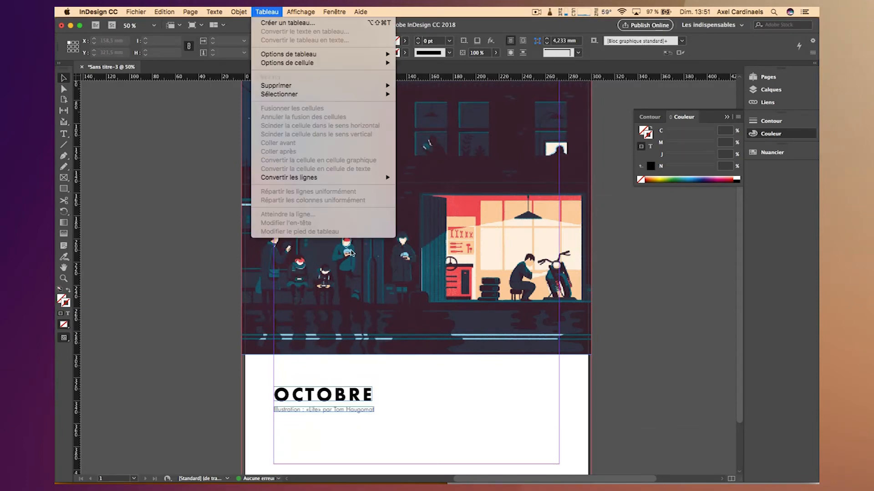
left_click(406, 400)
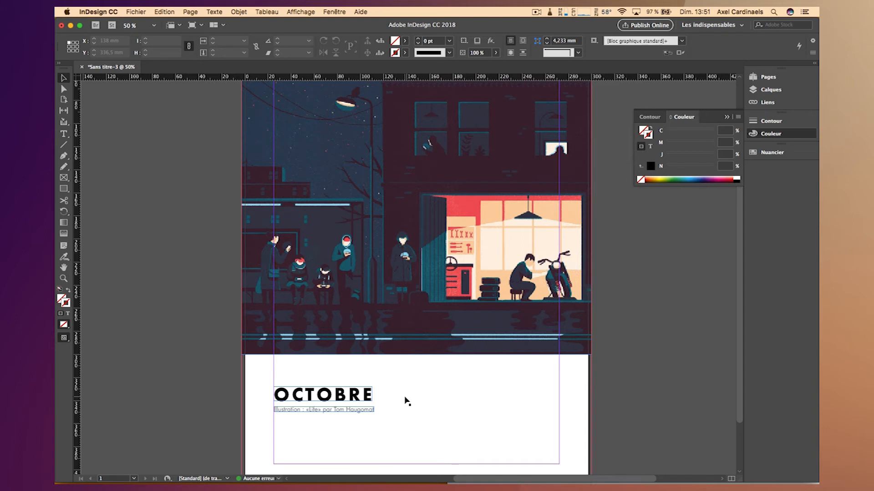
left_click(254, 11)
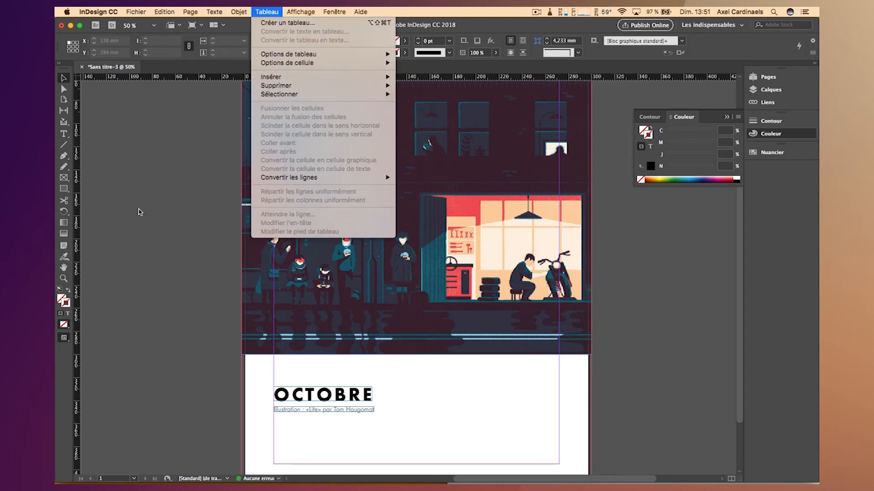
left_click(416, 218)
key("t")
left_click_drag(420, 381, 564, 440)
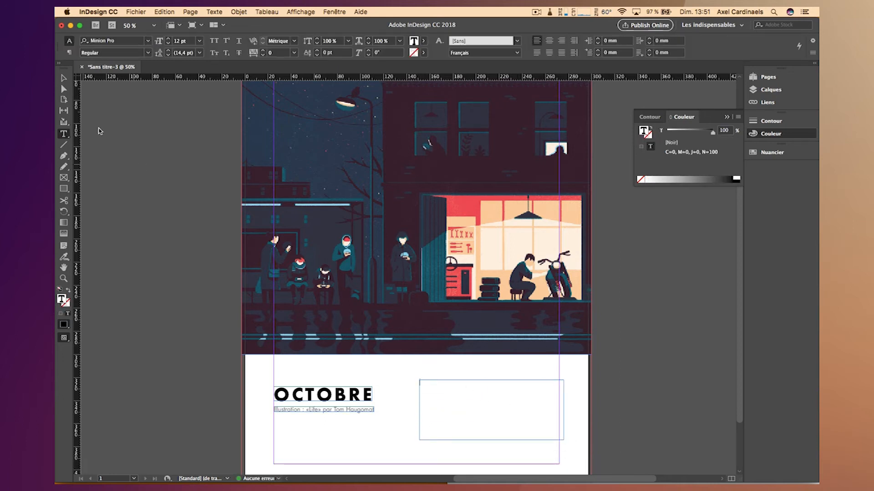
left_click(59, 74)
key("BackSpace")
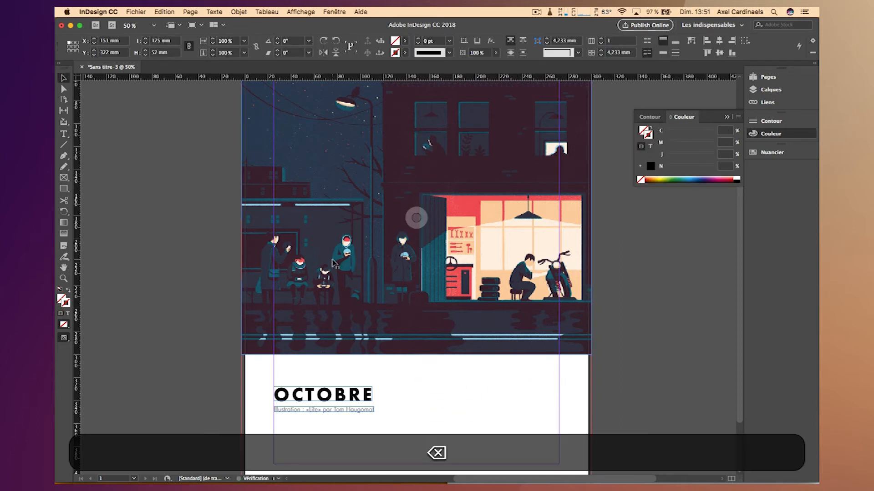
- Create a simple-style table with 6 body rows and 7 columns, about 127 x 62 mm, beside the month title
left_click(267, 11)
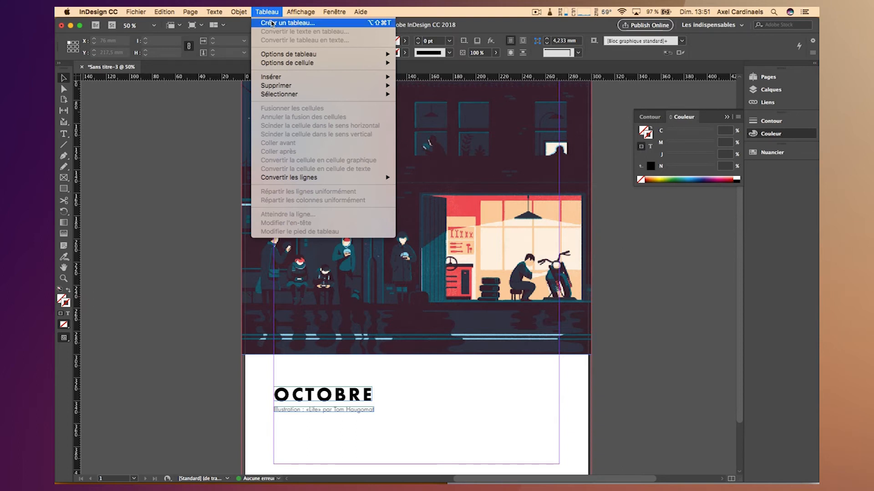
left_click(271, 23)
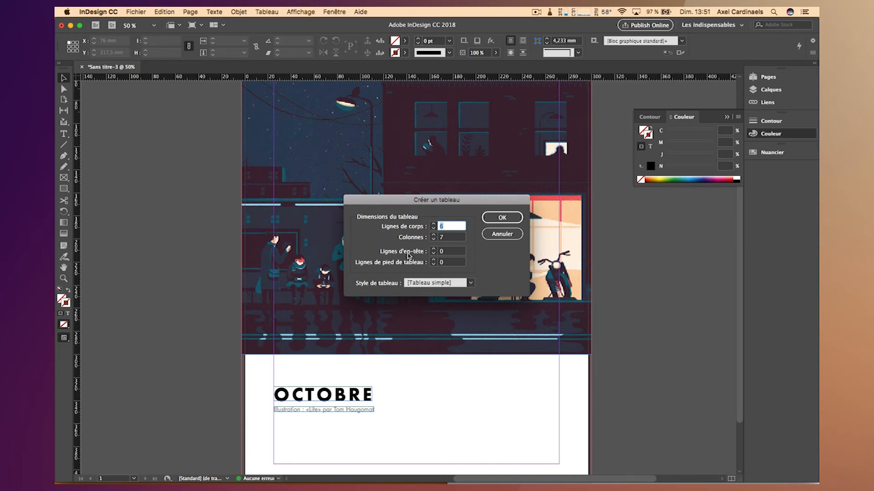
left_click(450, 238)
left_click(449, 226)
left_click(471, 283)
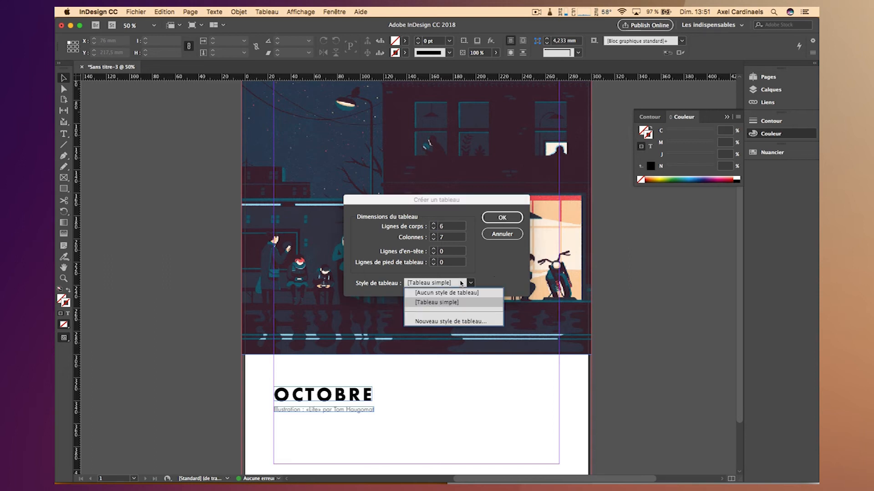
left_click(494, 273)
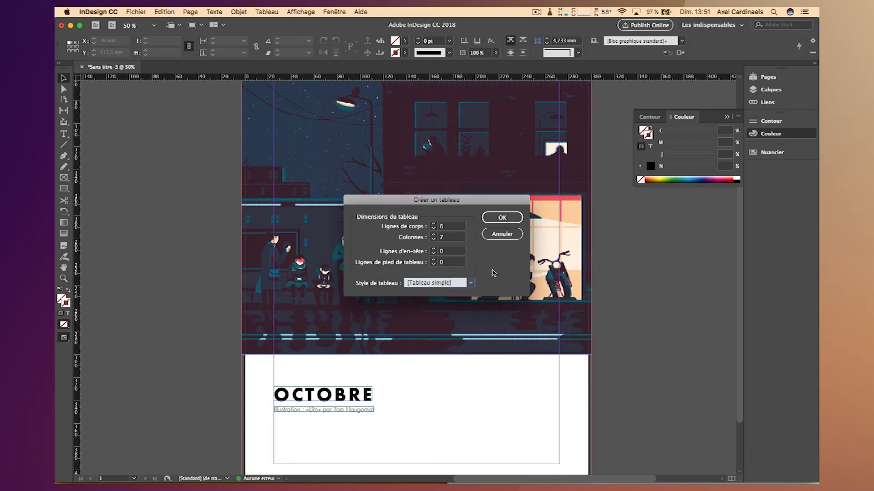
left_click(495, 219)
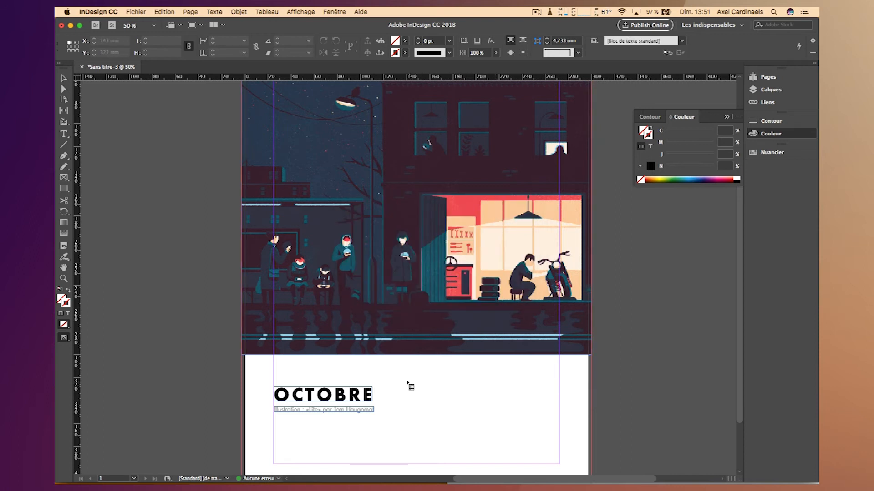
left_click_drag(405, 378, 552, 449)
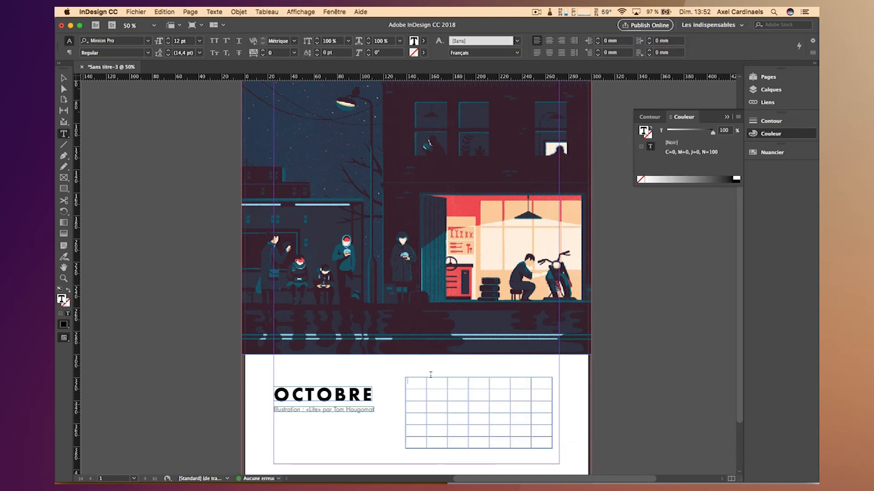
- Preview the page with the empty table and return to the normal view with the table frame selected
left_click(64, 79)
key("w")
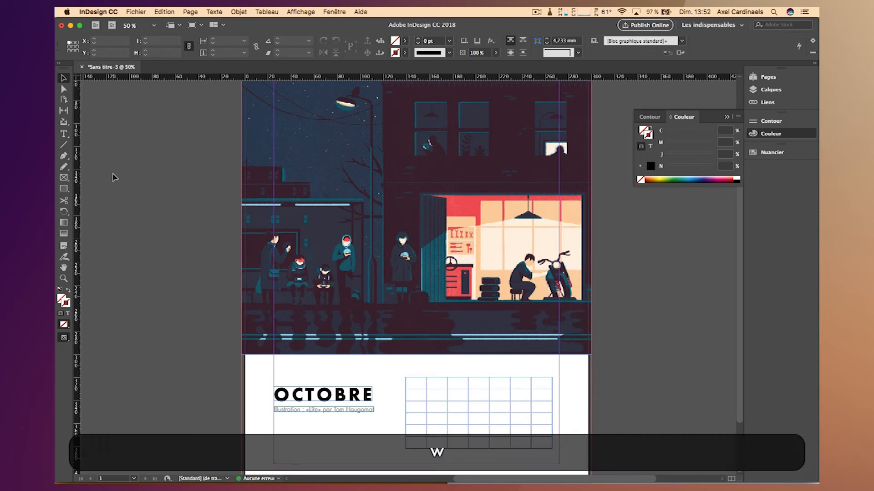
left_click(468, 441)
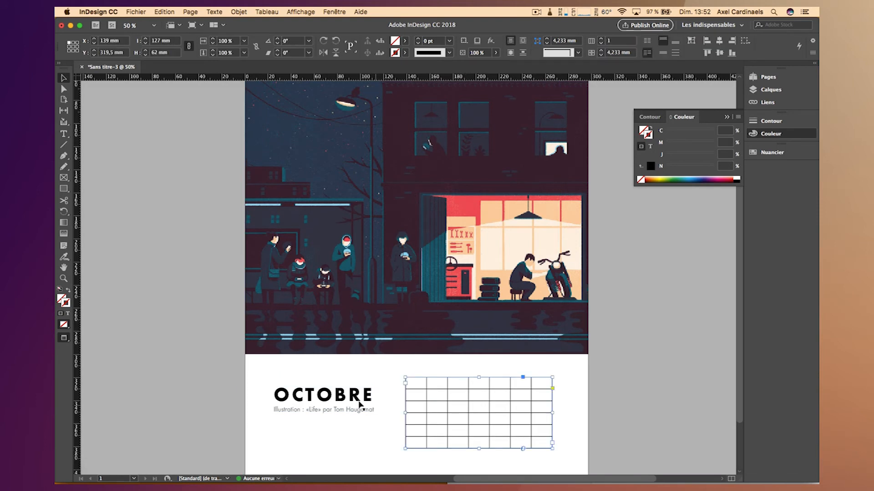
key("w")
key("w")
key("w")
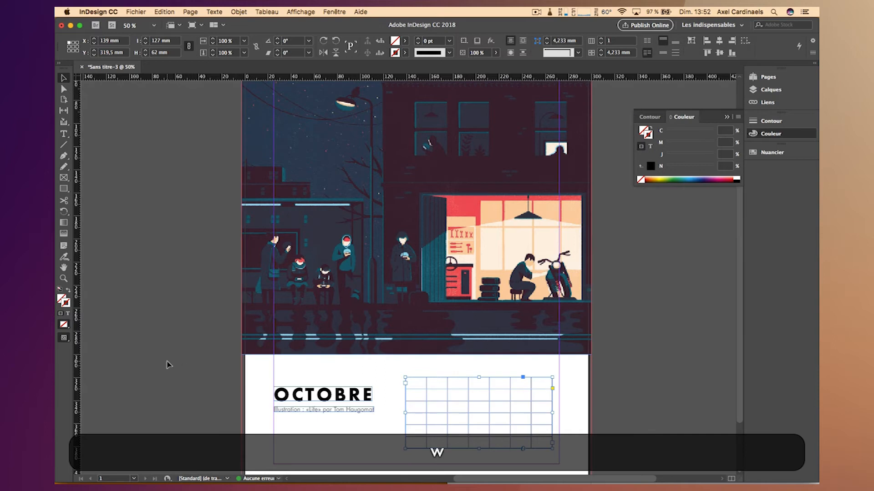
- Fill the table's first row with the weekday initials L, M, M, J, V, S, D
double_click(416, 384)
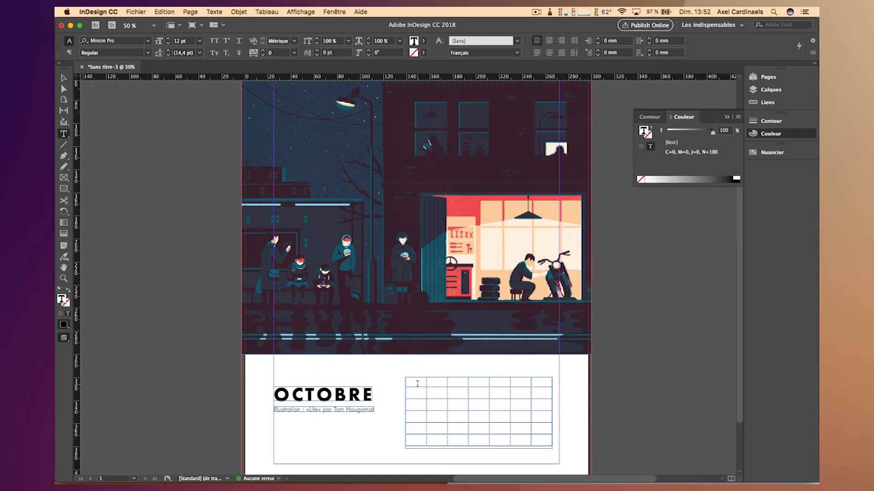
key("super+z")
left_click(417, 382)
type("L")
key("Tab")
type("M")
key("Tab")
type("M")
key("Tab")
type("J")
key("Tab")
type("V")
key("Tab")
type("S")
key("Tab")
type("D")
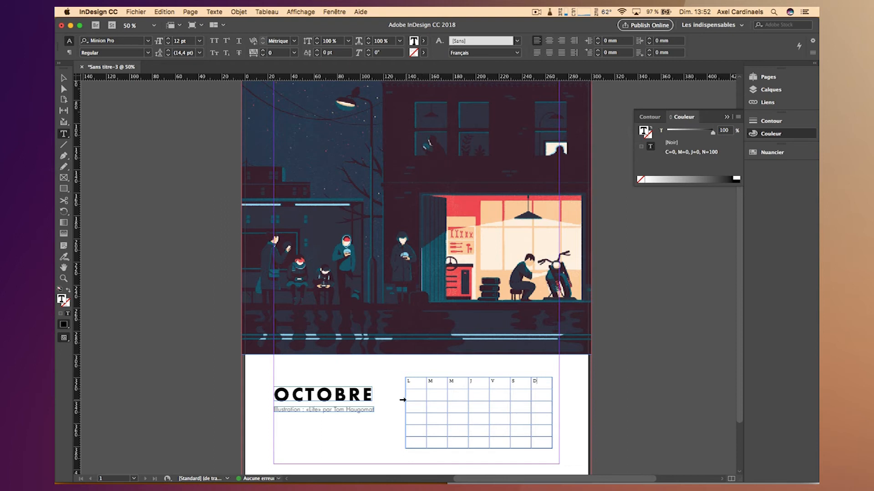
- Fill the row below the weekday initials with the dates 1 to 7
left_click(424, 392)
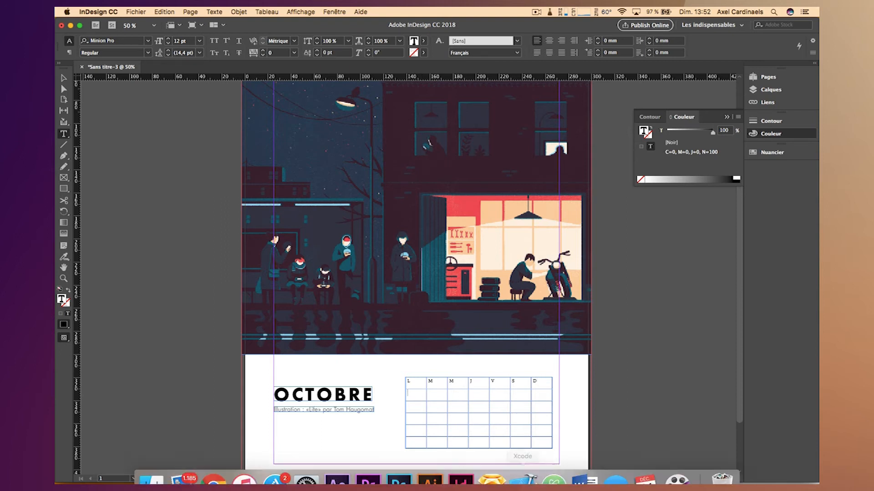
type("1")
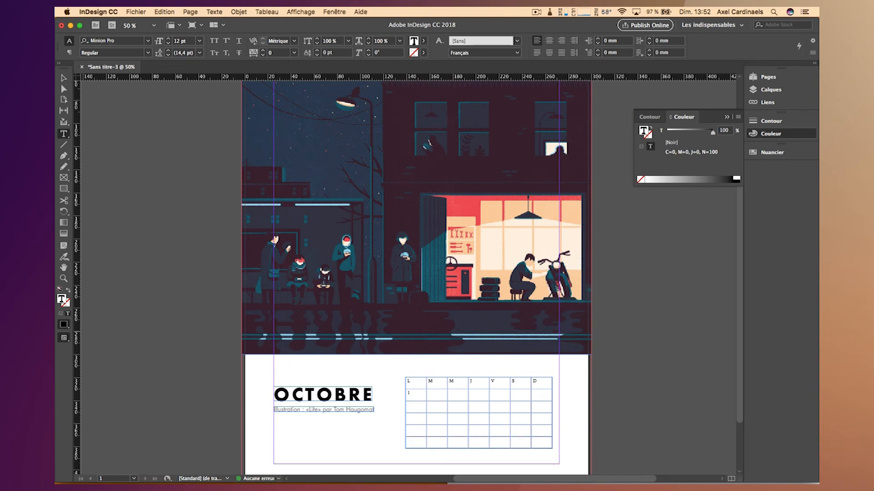
key("Tab")
type("2")
key("Tab")
type("3")
key("Tab")
type("4")
key("Tab")
type("5")
key("Tab")
type("6")
key("Tab")
type("7")
key("Tab")
- Fill the table's third row with the dates 8 to 14
type("8")
key("Tab")
type("10")
key("Tab")
type("11 12")
key("Tab")
type("13")
key("Tab")
type("14")
key("Tab")
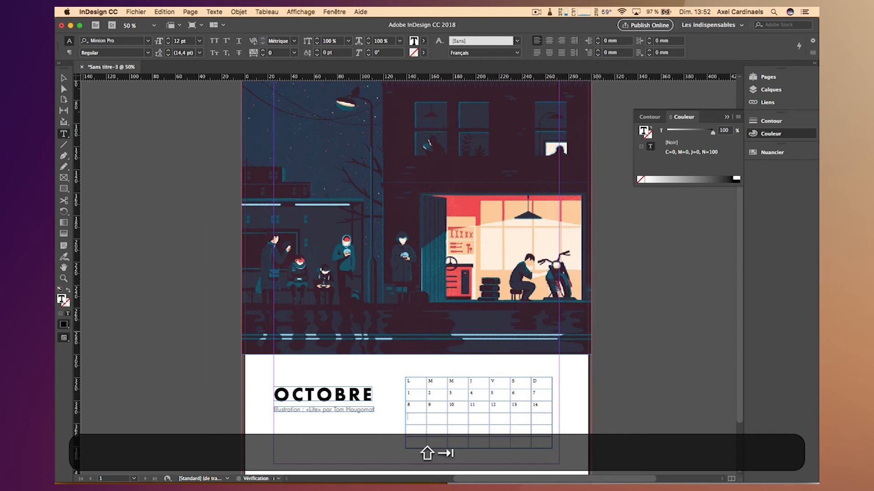
- Enter the dates 15 to 21 in the fourth row and 22 in the first cell of the fifth
type("15")
key("Tab")
type("16")
key("Tab")
type("17")
type("19")
key("Tab")
type("20")
key("Tab")
type("2122")
- Complete the table's last two rows with the dates 23 to 31
key("Tab")
type("23")
key("Tab")
type("24")
key("Tab")
type("25")
key("Tab")
type("26")
key("Tab")
type("27")
key("Tab")
type("28")
key("Tab")
type("29 ")
type("30")
key("Tab")
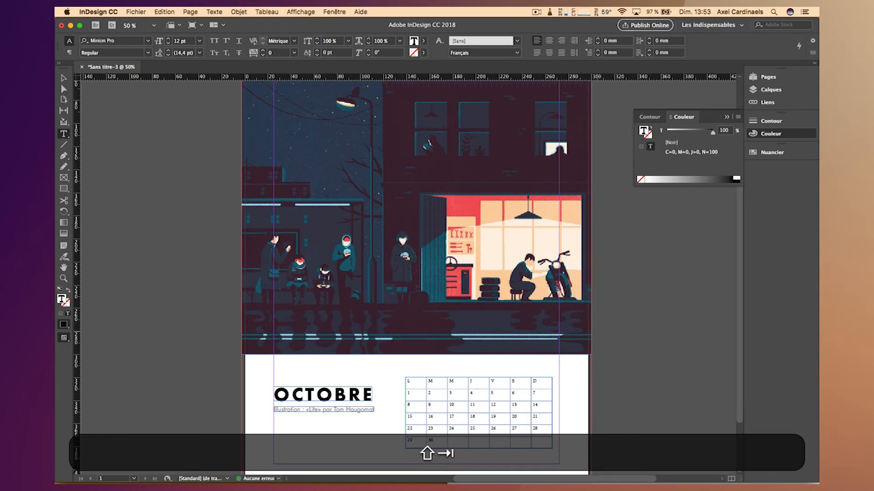
type("31")
- Set the text in all the table's cells to Futura Medium
left_click(64, 80)
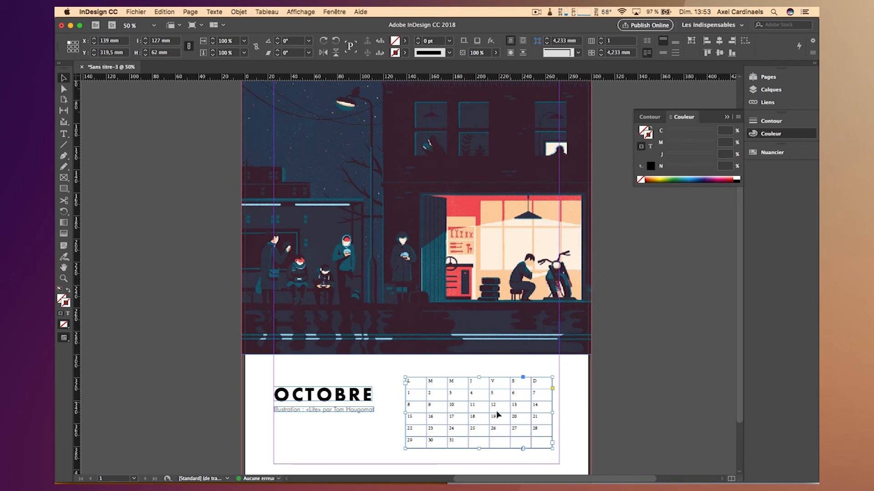
double_click(514, 442)
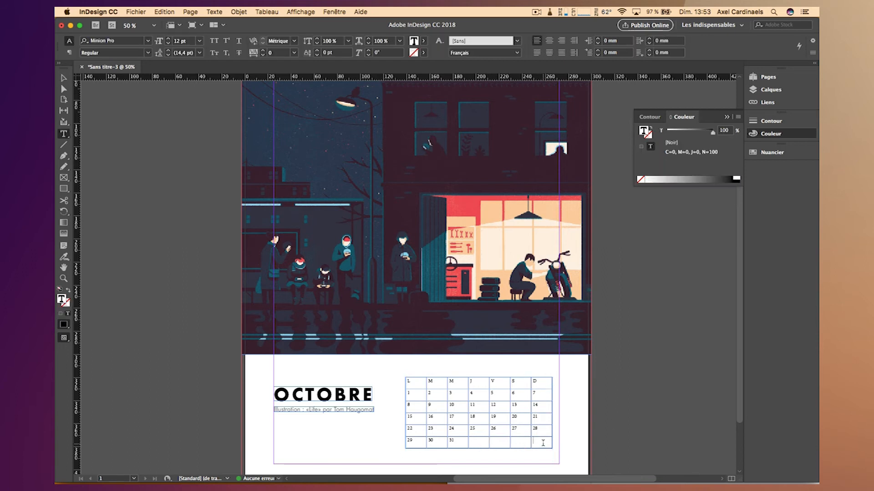
left_click_drag(544, 442, 407, 380)
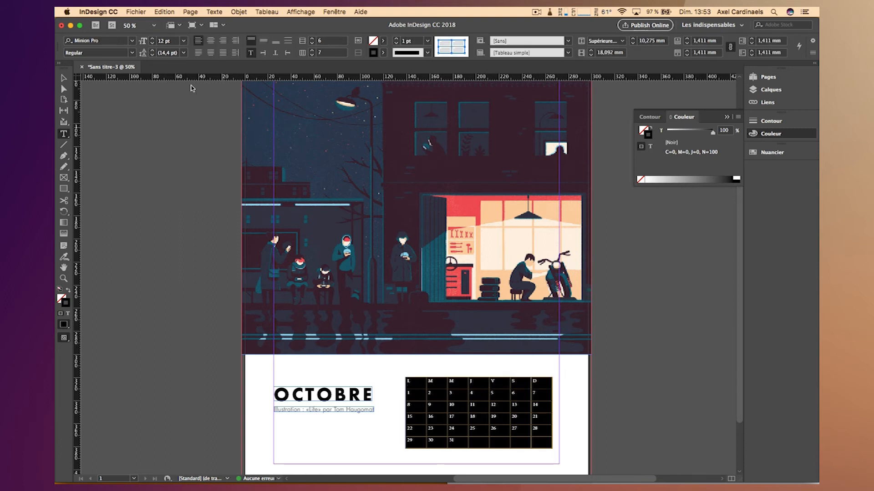
left_click(106, 42)
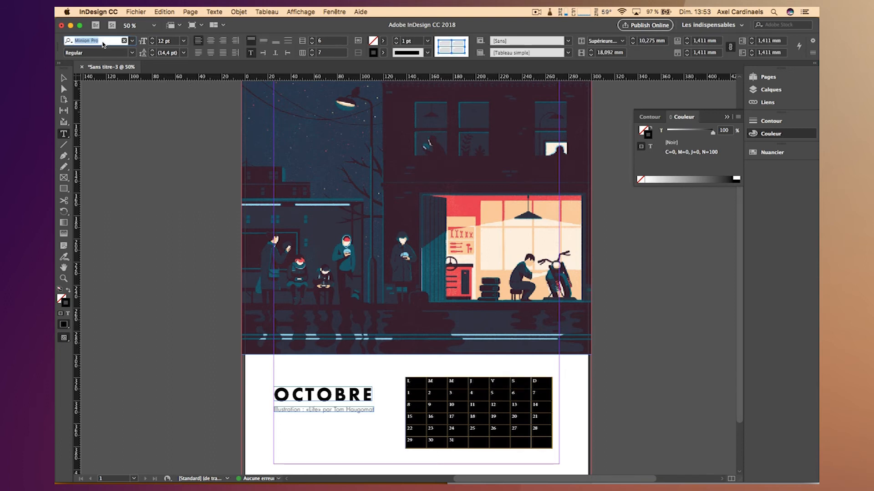
type("futura")
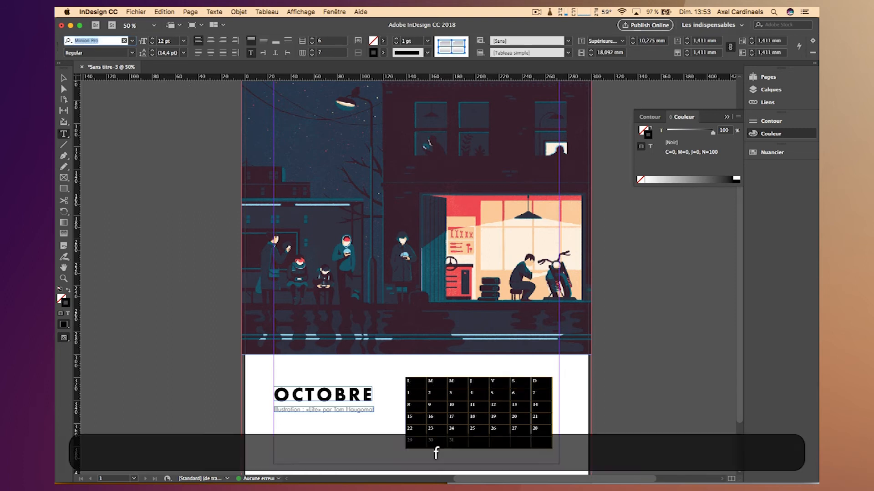
type(" medium")
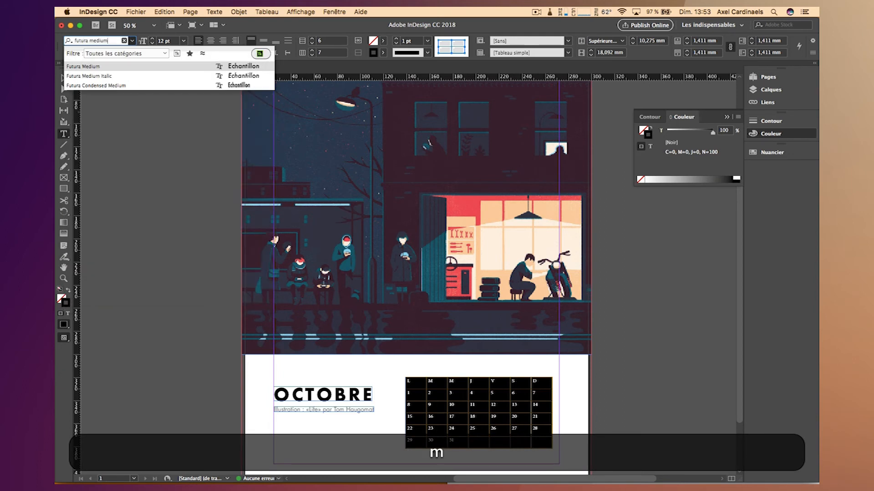
key("Return")
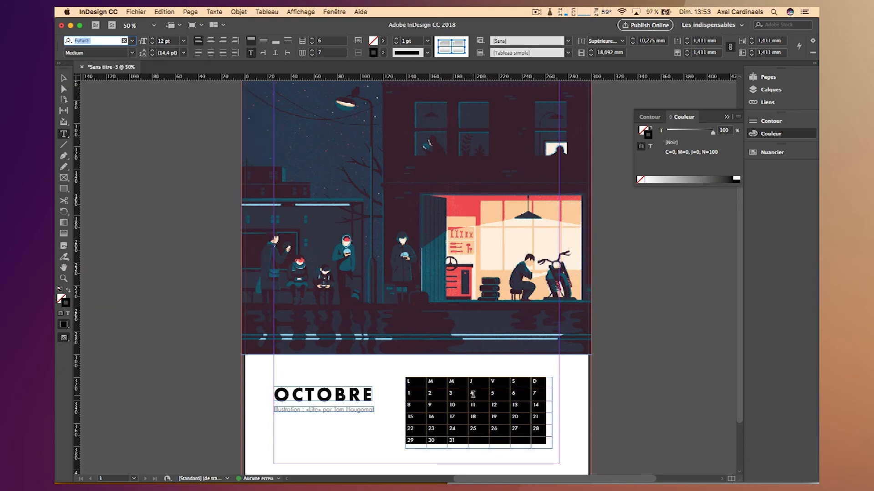
- Set the weekday initials in the table's first row to Futura Bold
left_click_drag(541, 383, 409, 382)
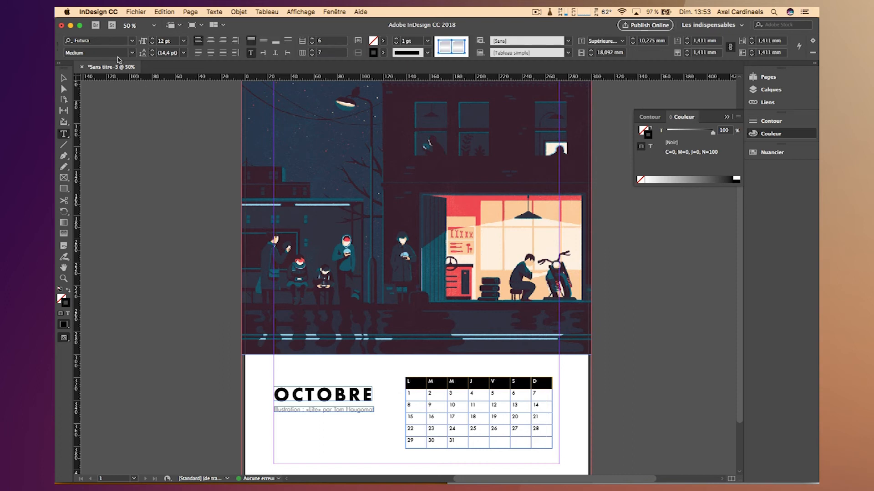
left_click(132, 53)
left_click(109, 100)
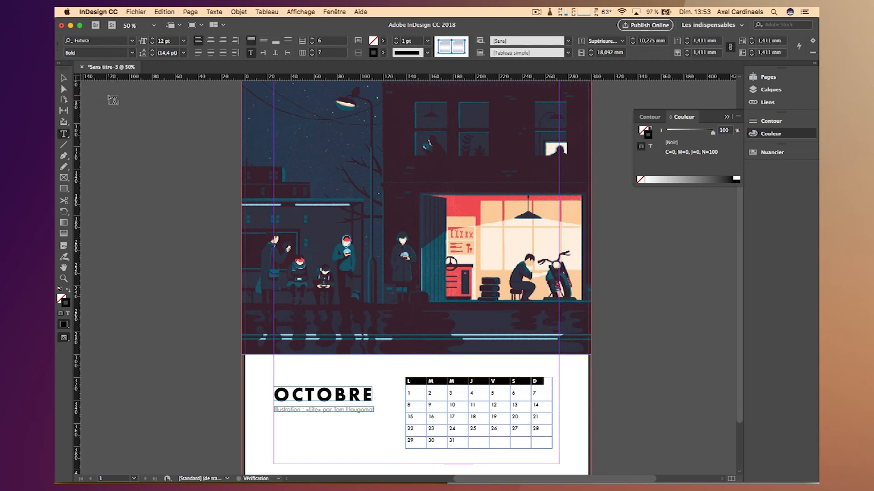
left_click(451, 416)
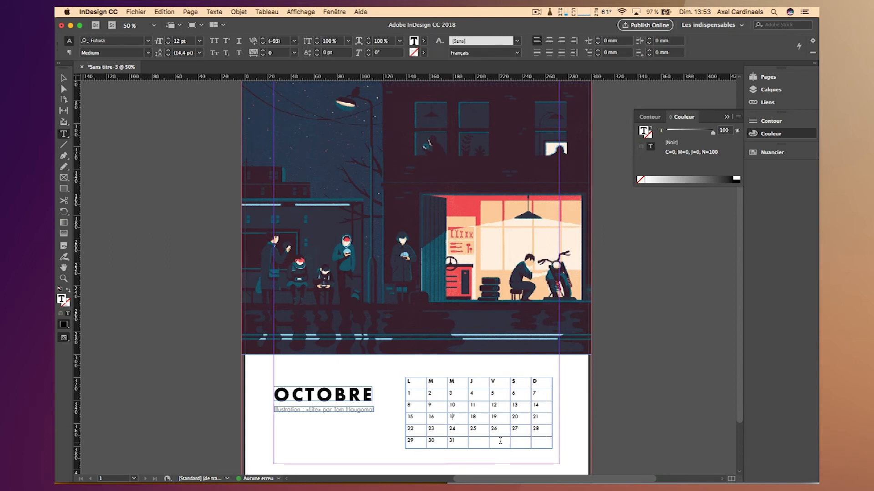
- Centre the text of all the table's cells both horizontally and vertically
left_click_drag(544, 442, 407, 379)
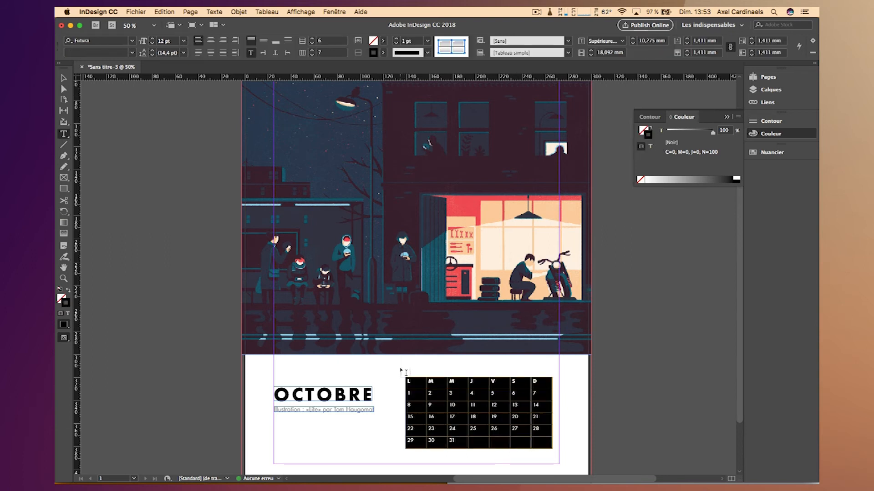
left_click(64, 78)
left_click(64, 134)
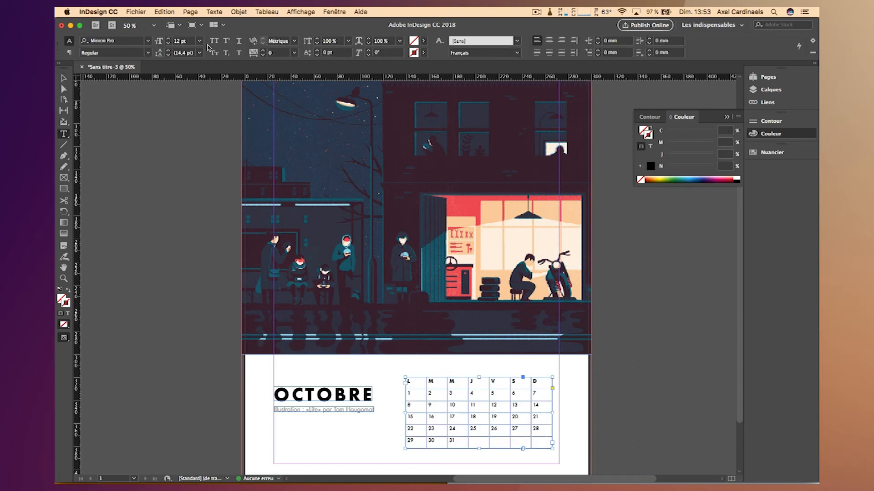
left_click_drag(538, 441, 415, 384)
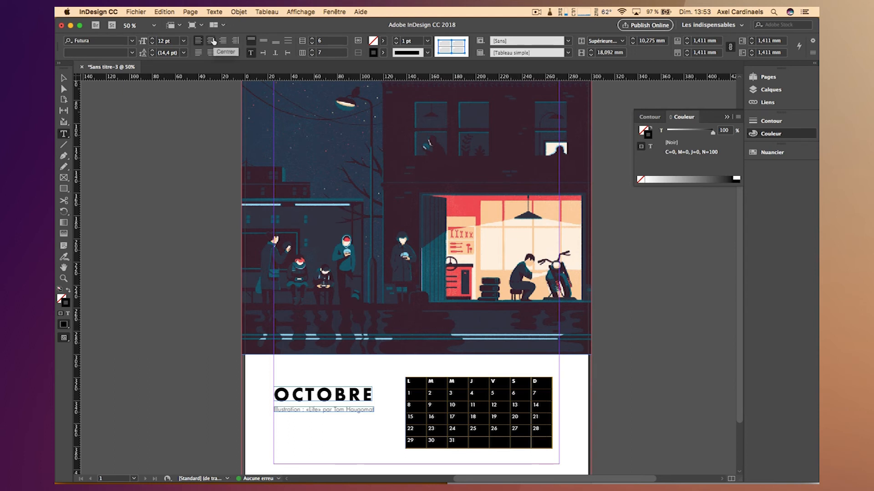
left_click(212, 41)
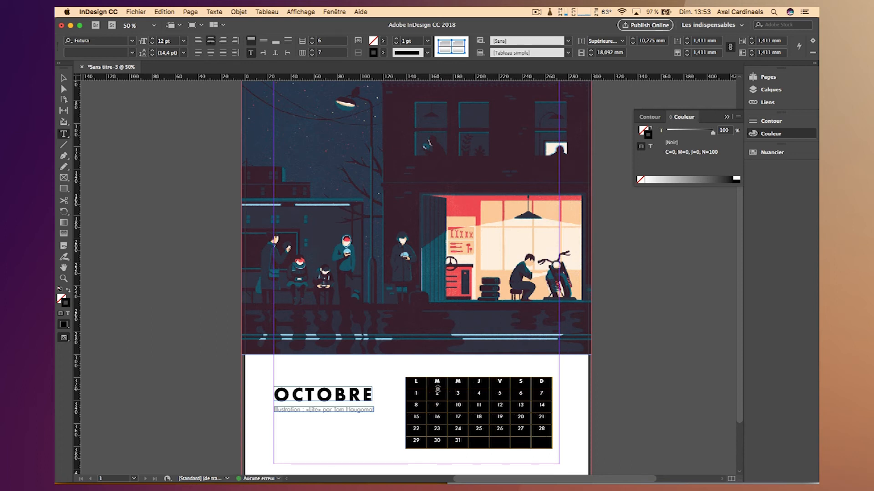
left_click(264, 42)
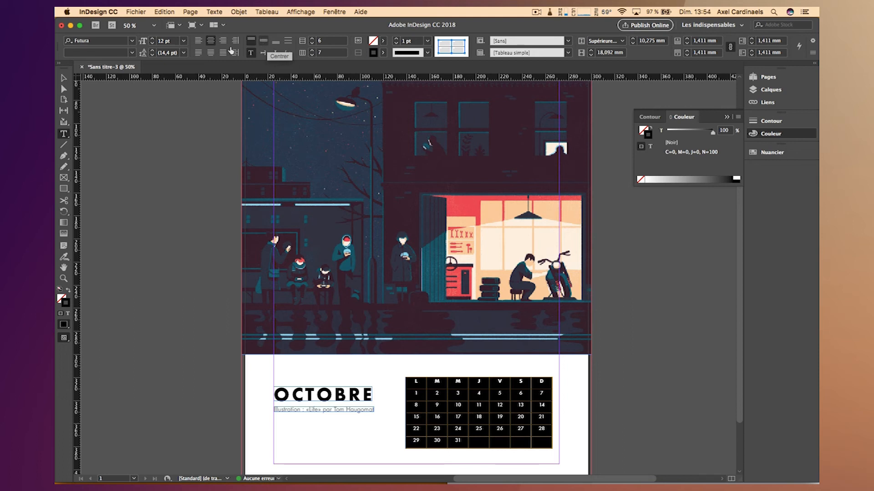
left_click(264, 42)
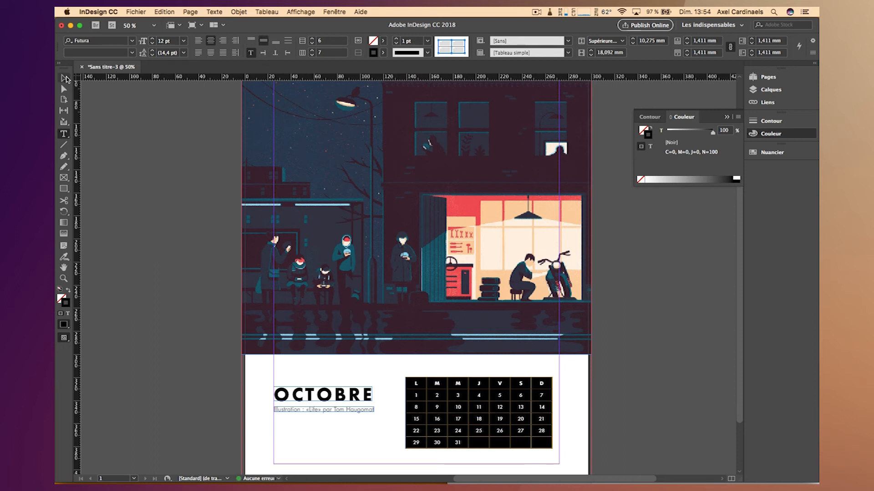
- Deselect everything, preview the page with the centred table, and return to the normal view
left_click(66, 78)
left_click(123, 177)
key("w")
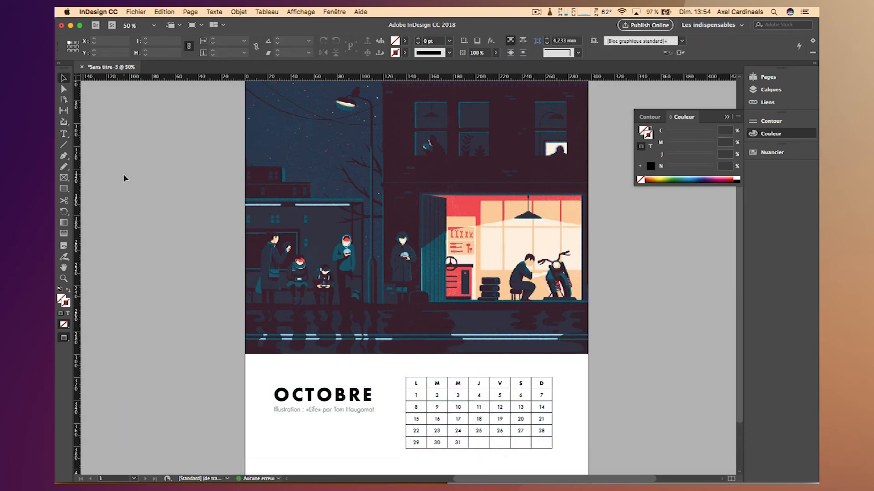
key("w")
- Set the font size of all the date cells below the weekday row to 14 pt
left_click(487, 420)
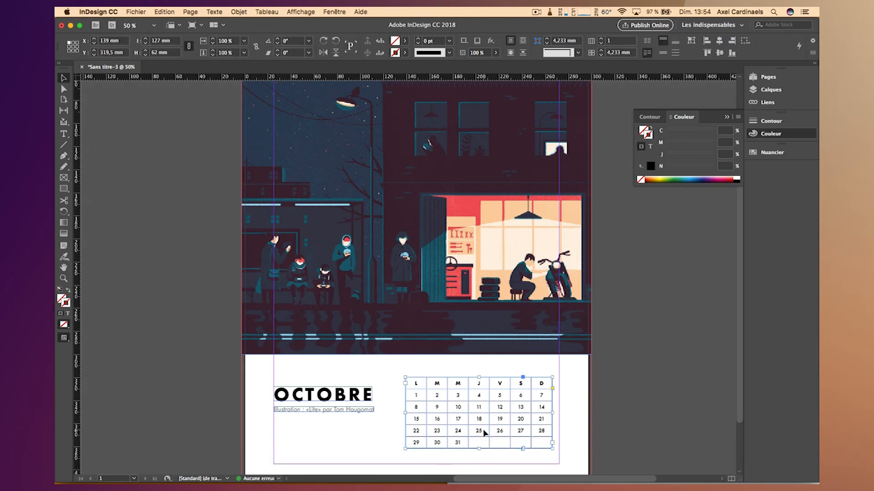
double_click(469, 445)
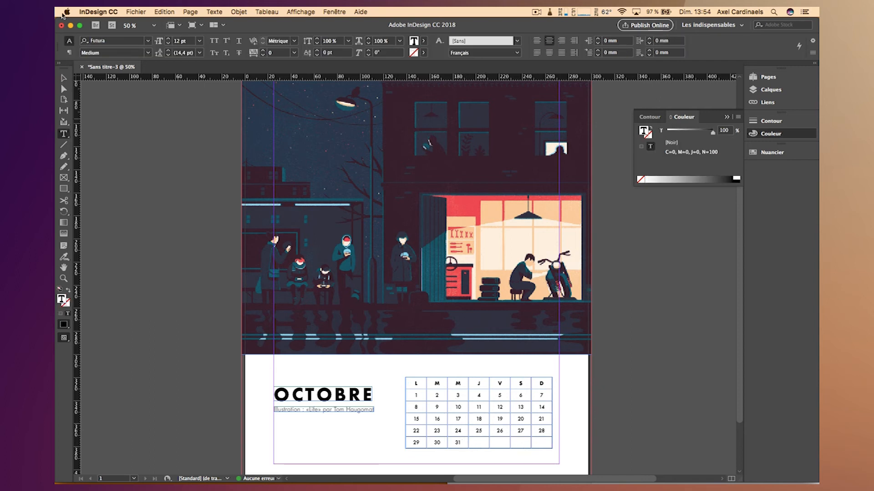
left_click_drag(463, 442, 410, 395)
left_click_drag(541, 442, 409, 395)
left_click(142, 40)
type("14")
key("Return")
- Set the font size of the weekday initials in the table's first row to 16 pt and deselect everything
left_click_drag(543, 383, 404, 384)
left_click(169, 41)
type("16")
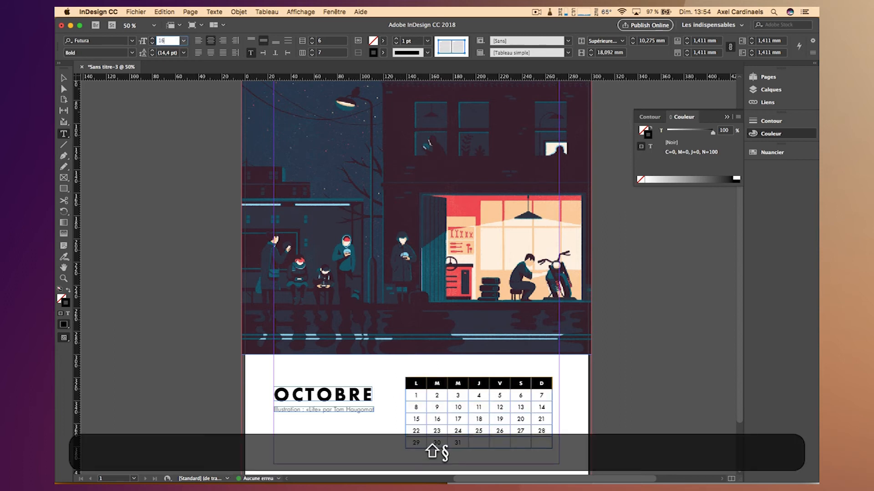
key("shift+Return")
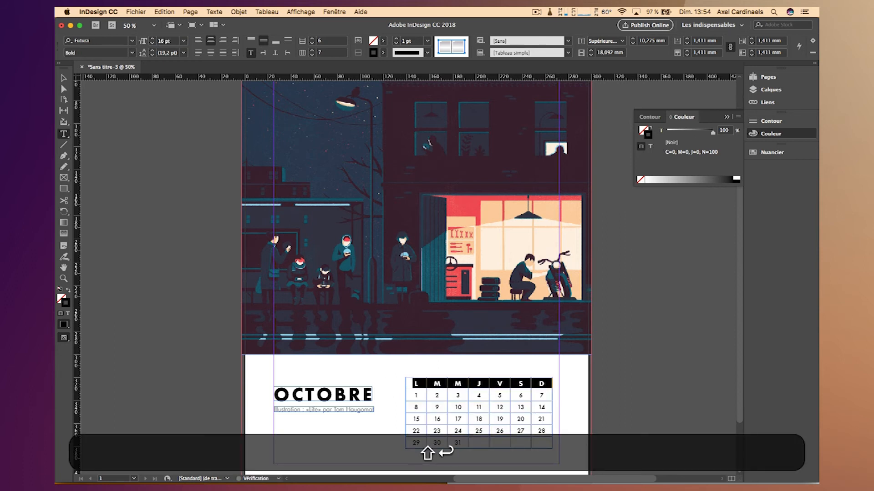
left_click(63, 79)
left_click(221, 199)
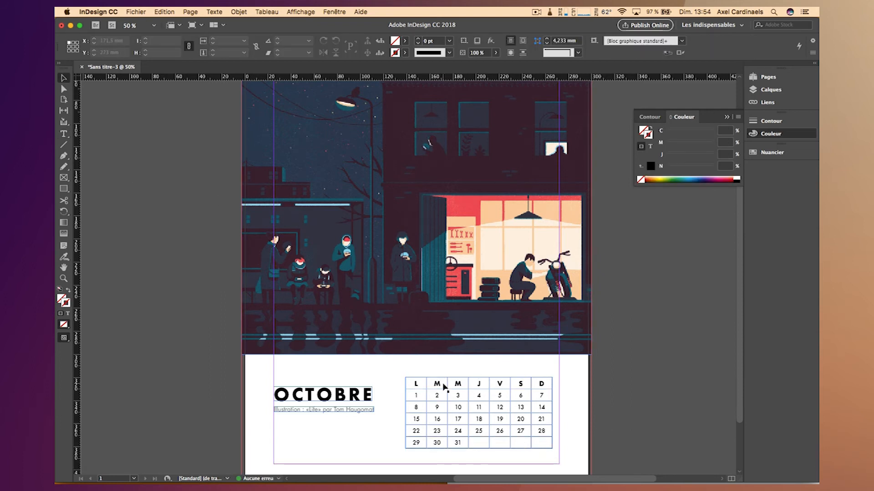
- Set the border stroke of all the table's cells to 0 pt and preview the page
left_click(475, 430)
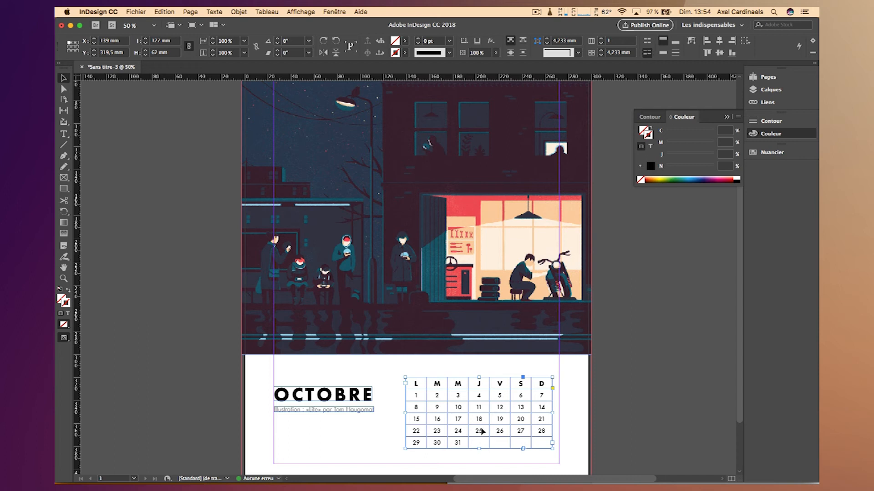
double_click(525, 441)
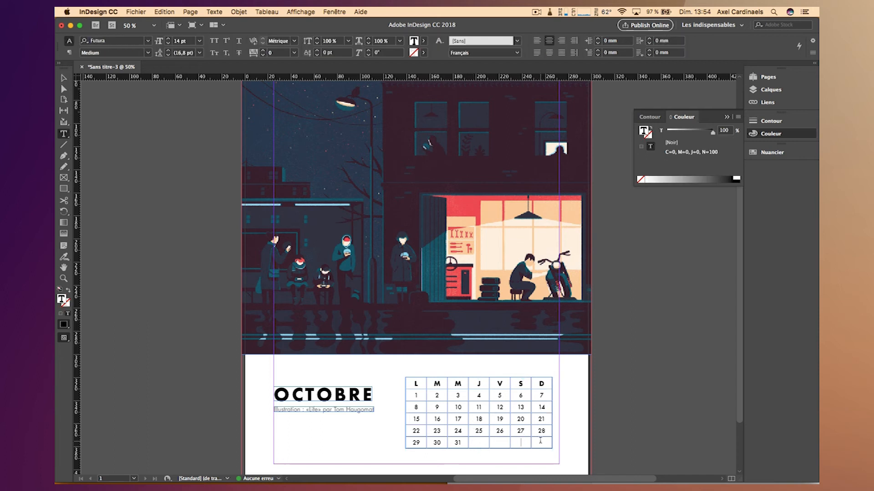
left_click_drag(540, 441, 411, 383)
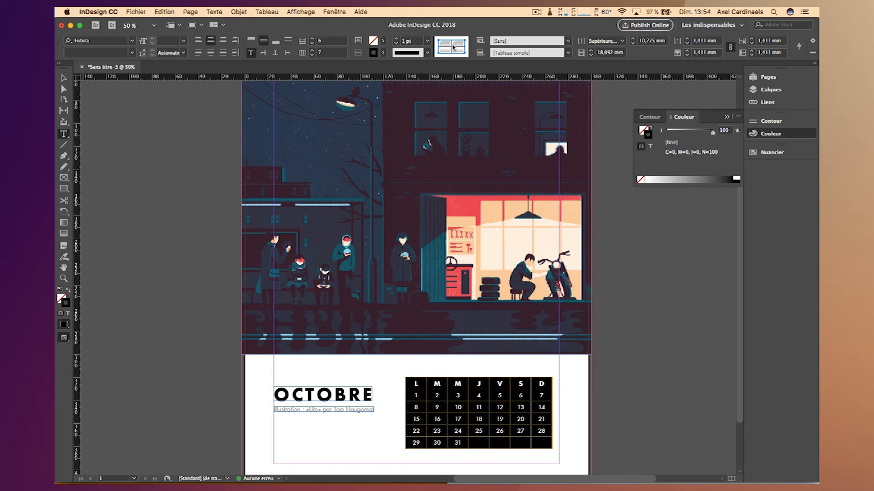
key("shift")
triple_click(414, 41)
type("0")
key("shift+Return")
left_click(64, 81)
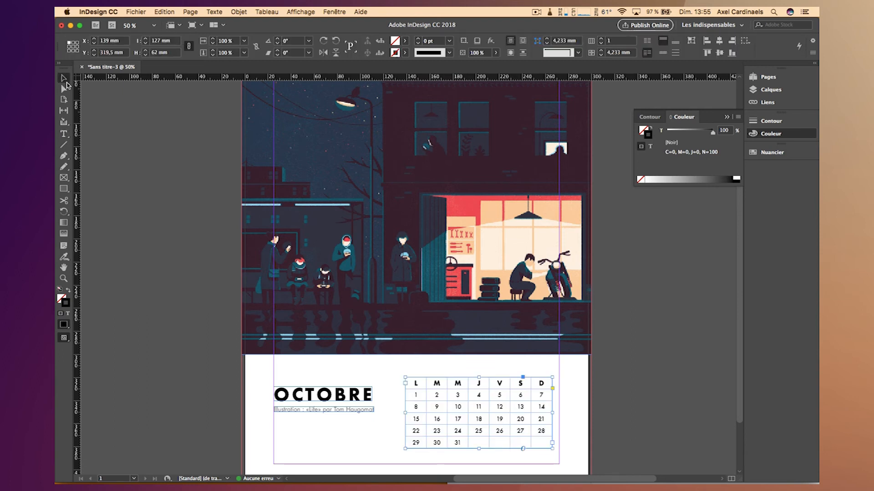
left_click(119, 170)
key("w")
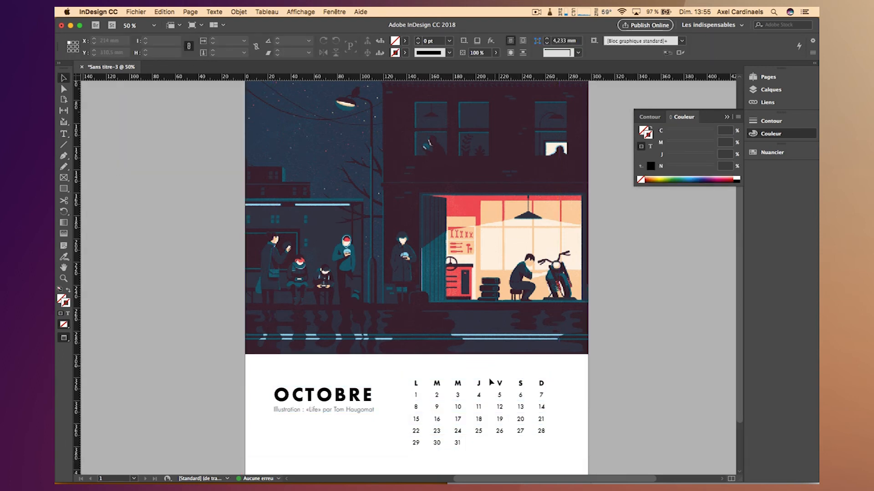
- Move the table frame up to Y 317 mm, checking the placement in the page preview before returning to the normal view
key("w")
left_click(486, 412)
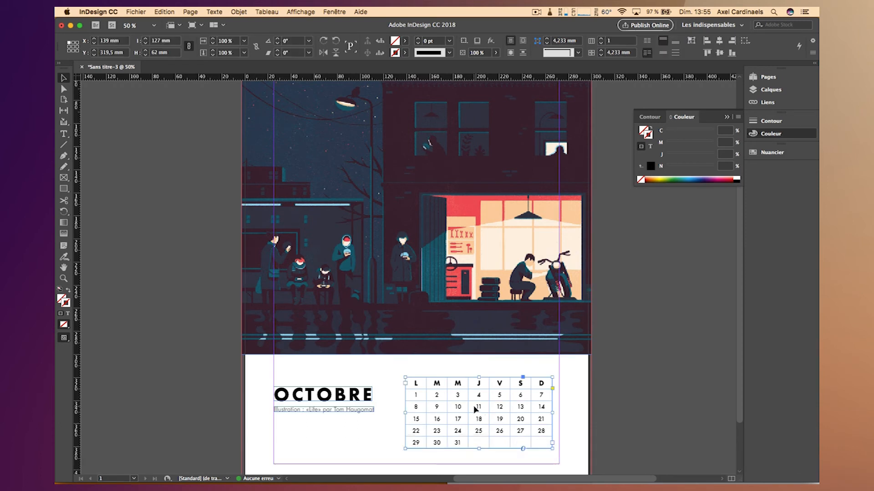
key("shift+Up")
key("shift+w")
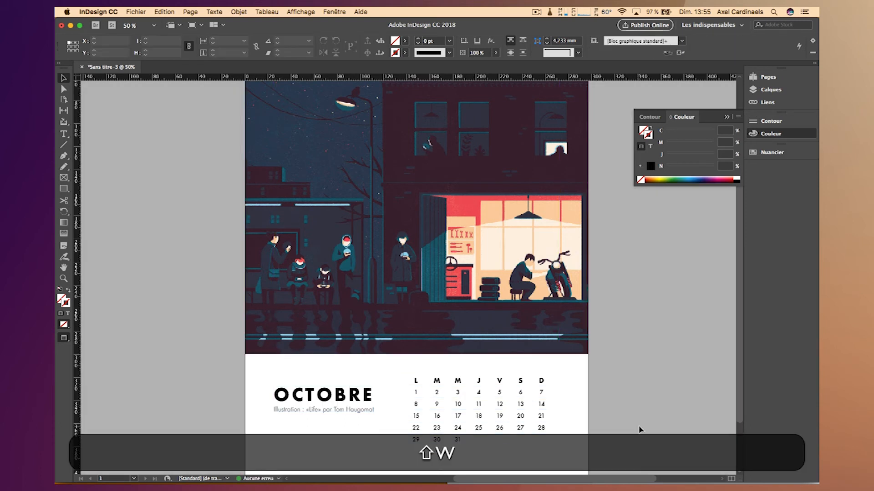
left_click(489, 405)
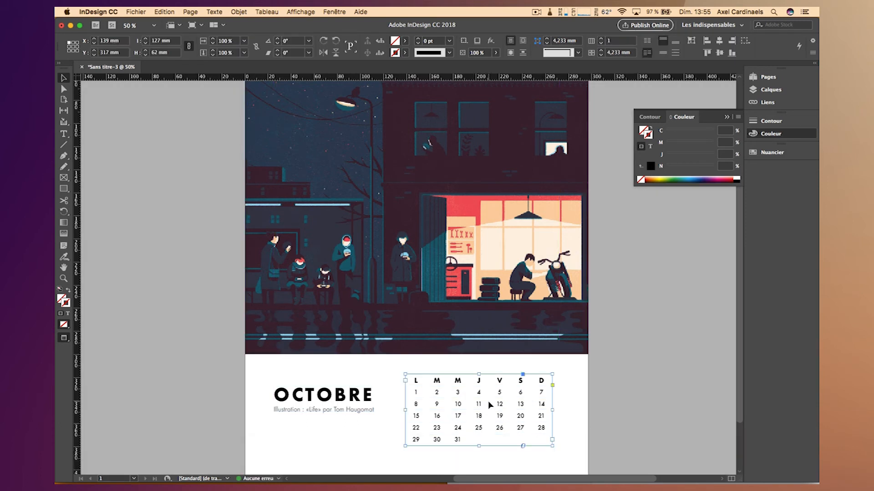
key("w")
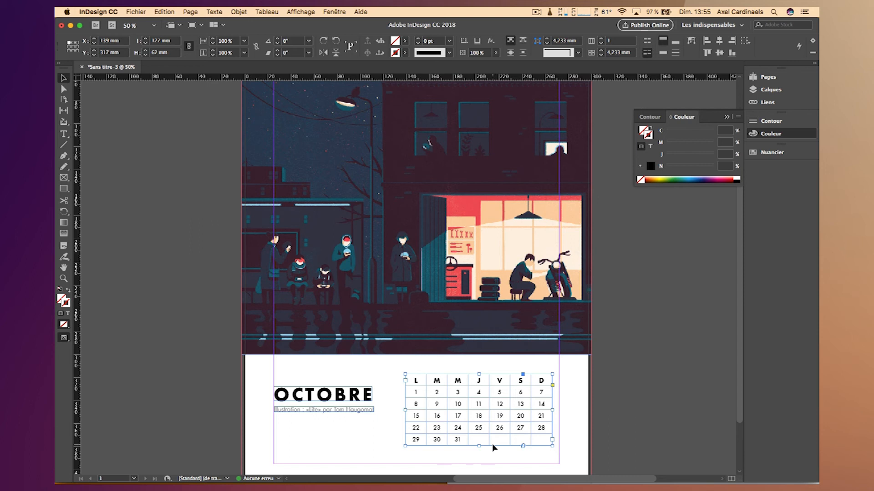
- Stretch all the table's rows evenly by pulling its bottom border slightly downwards
double_click(490, 442)
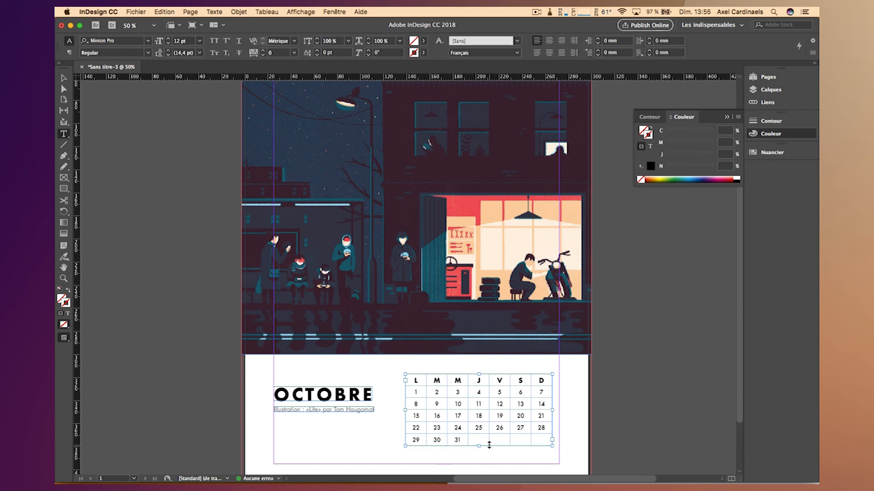
key("shift")
left_click_drag(490, 445, 490, 451)
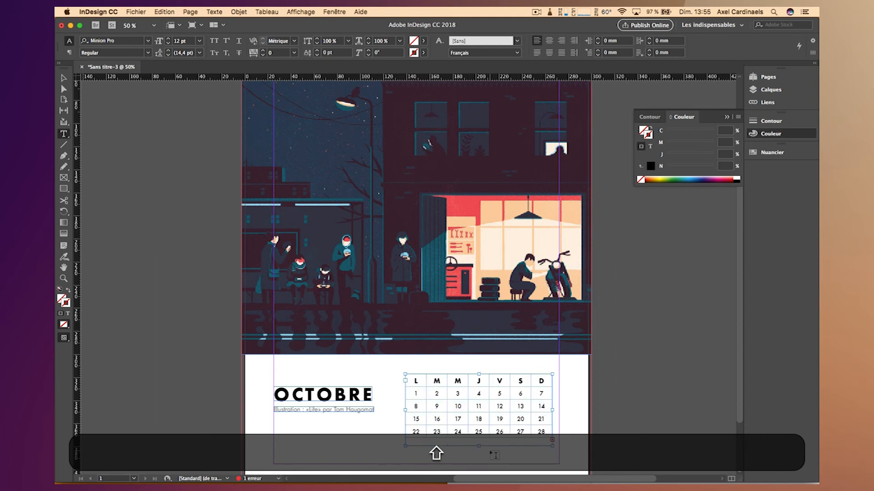
- Fit the text frame to the taller table and move it up to Y 312 mm
left_click(64, 78)
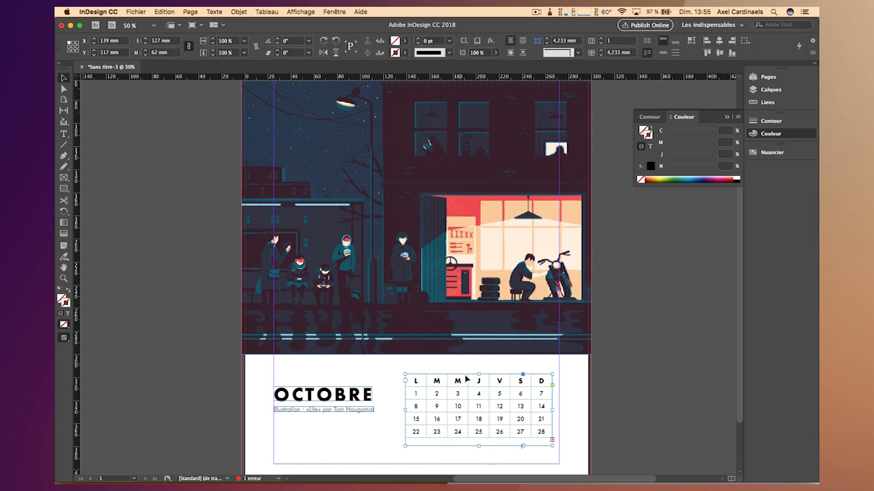
right_click(489, 423)
mouse_move(533, 367)
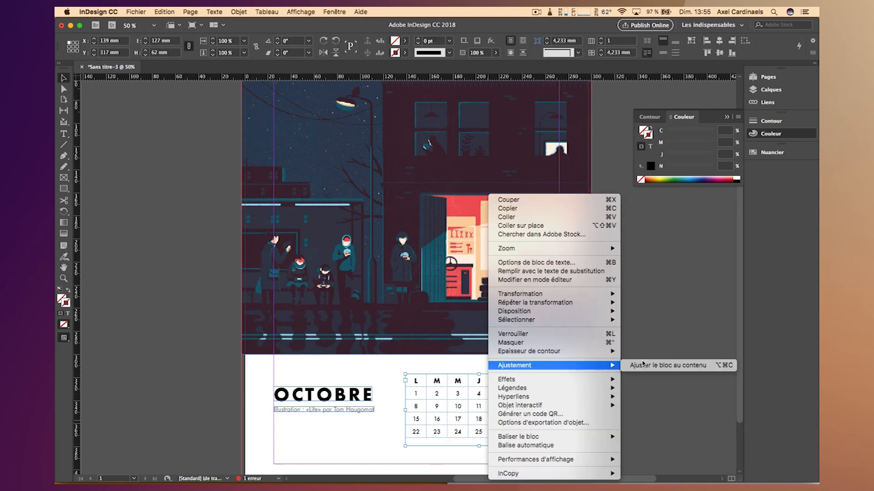
left_click(645, 365)
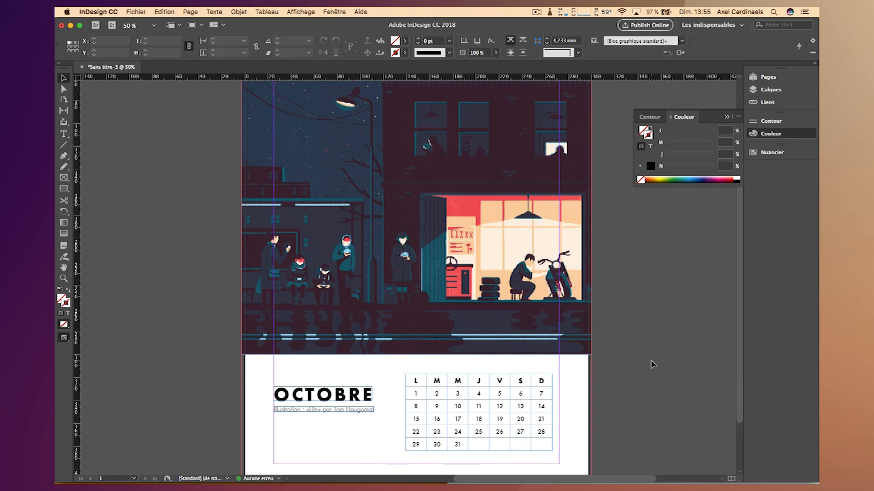
left_click(539, 428)
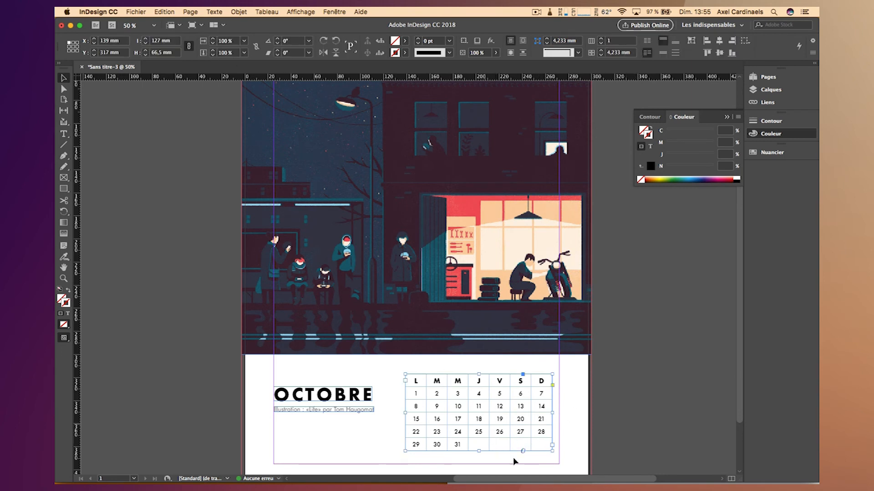
key("shift+Up")
- Try setting the table frame's height to 75 mm with its proportions linked, and undo the resize
triple_click(169, 52)
type("75")
key("shift+Return")
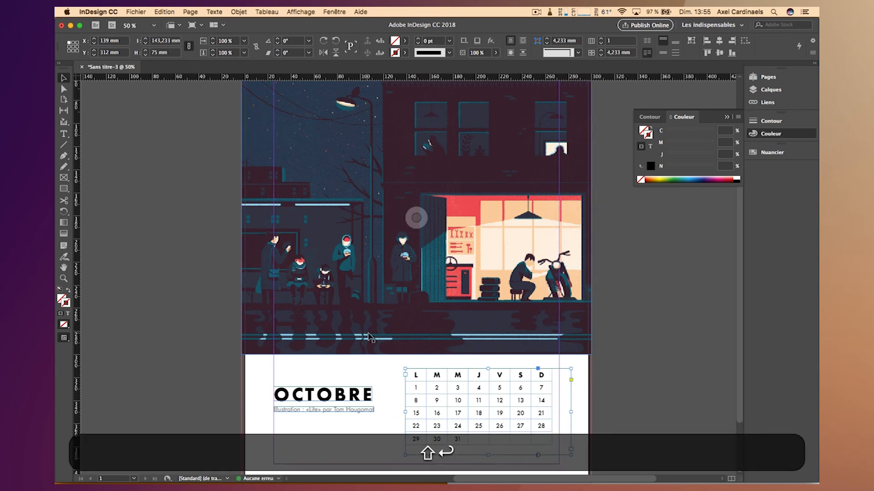
key("super+z")
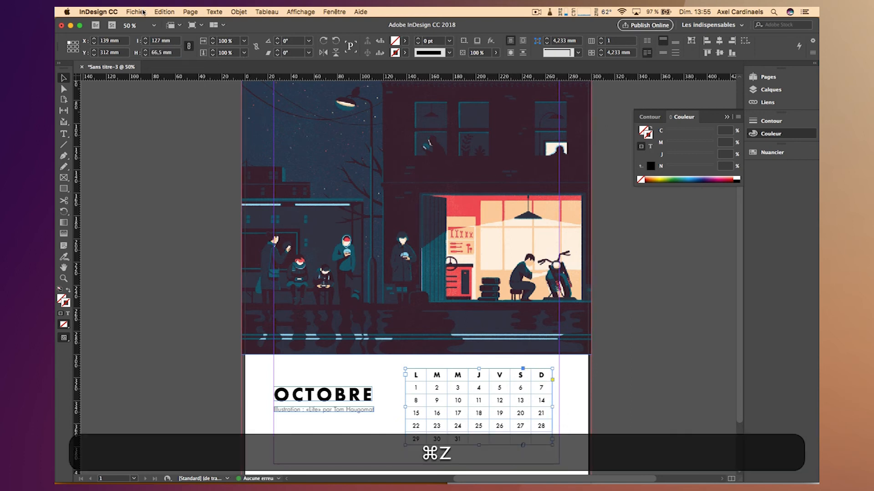
- Set only the table frame's height to 75 mm, stretch all rows evenly to fill it, and preview the page
left_click(165, 52)
key("super+a")
type("75")
key("shift+Return")
double_click(486, 446)
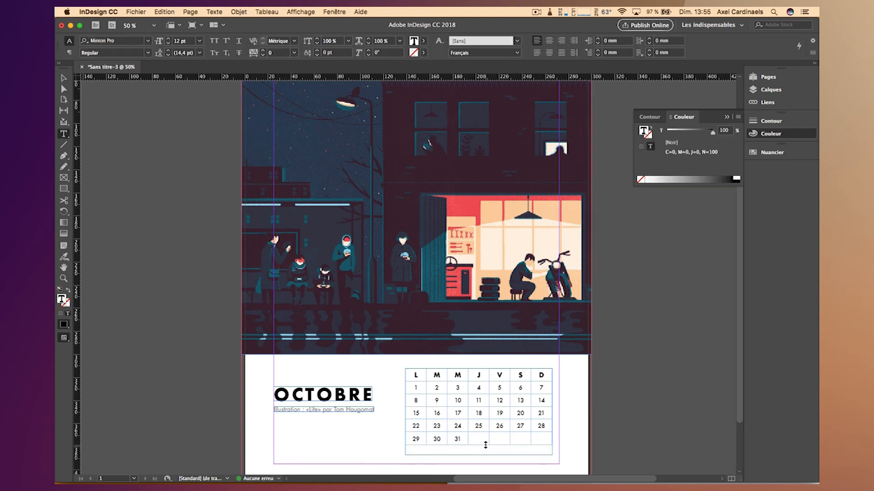
left_click_drag(486, 445, 485, 455)
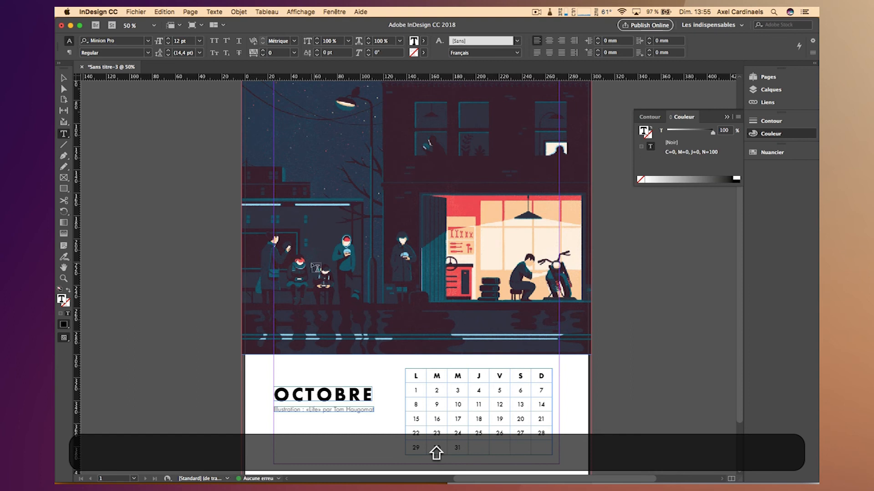
key("Escape")
key("w")
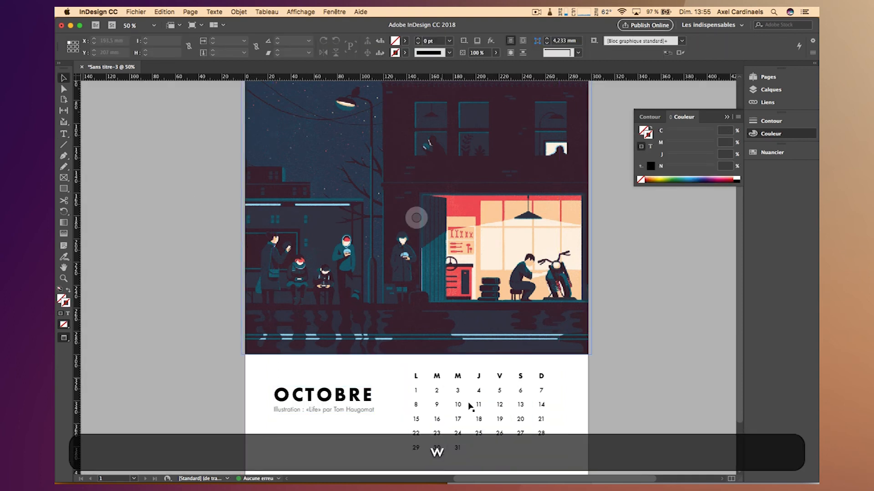
left_click(470, 406)
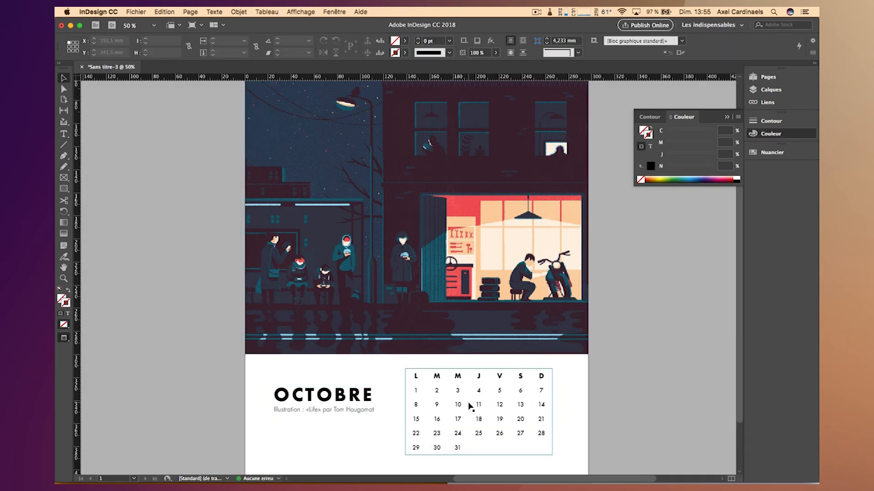
- Set the colour tint of all the date cells below the weekday row to 80%
key("t")
left_click(547, 376)
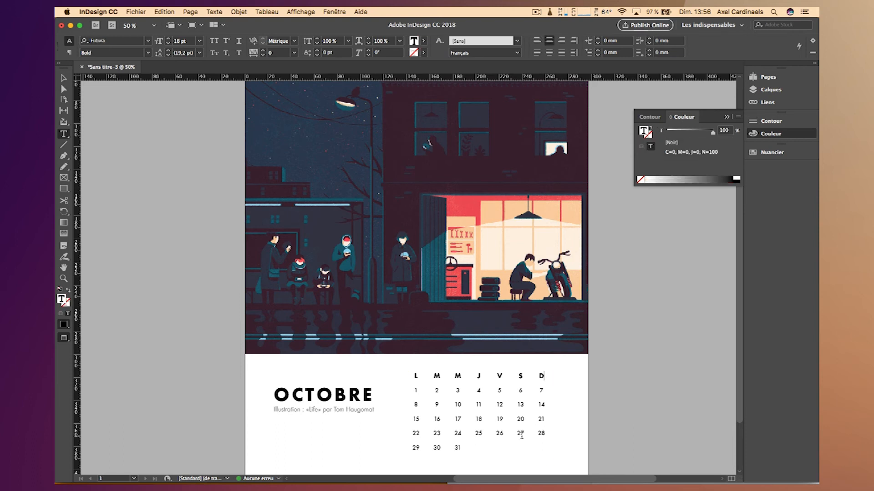
left_click_drag(458, 448, 416, 391)
left_click_drag(540, 451, 401, 392)
left_click(723, 131)
key("super+a")
type("80")
key("shift+Return")
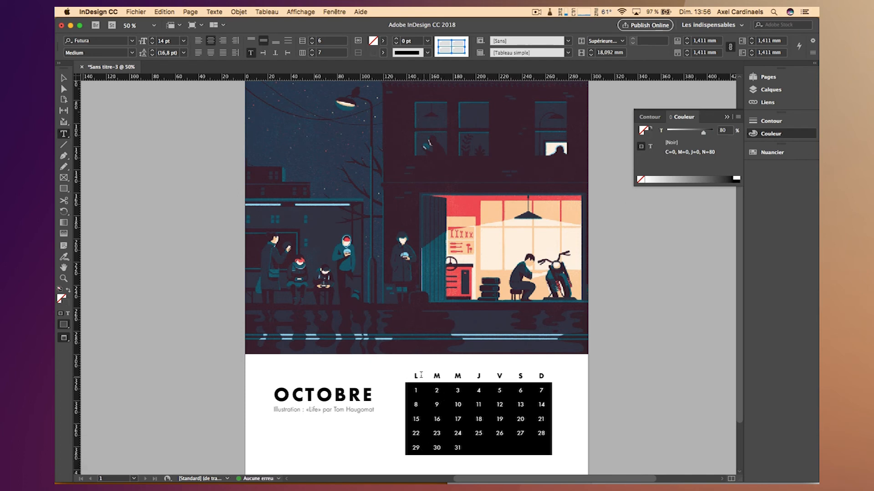
- Colour the weekday initials' text in the first row dark red and copy the colour's hex code
left_click(415, 374)
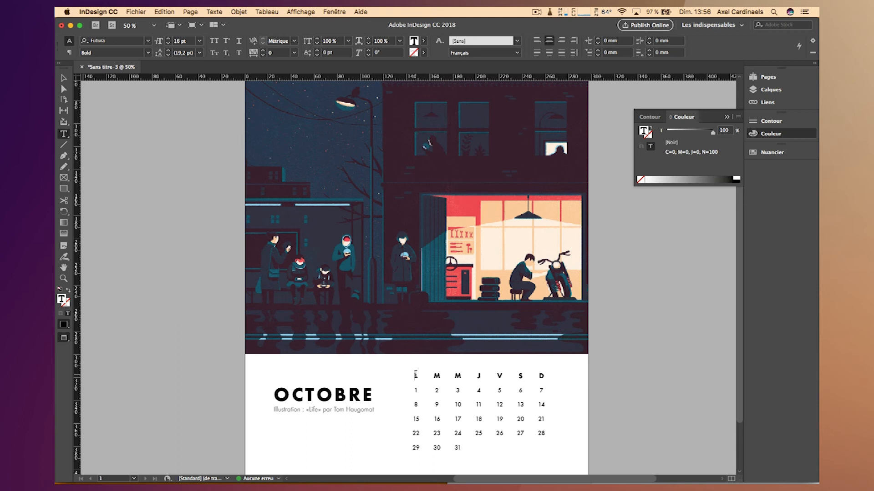
left_click_drag(431, 374, 546, 376)
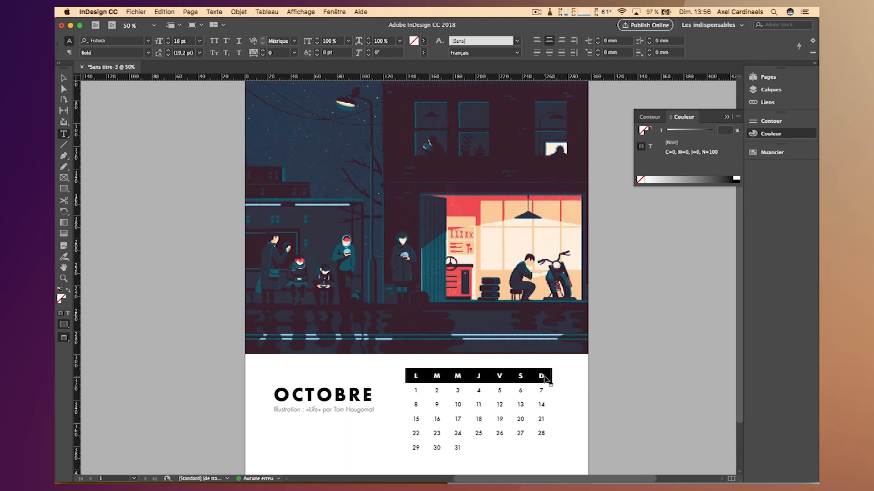
left_click(650, 146)
double_click(645, 132)
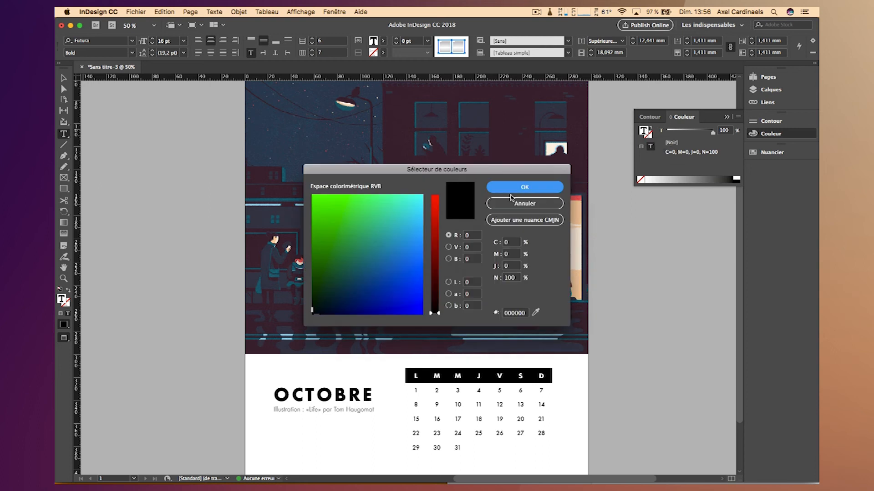
left_click_drag(432, 267, 430, 178)
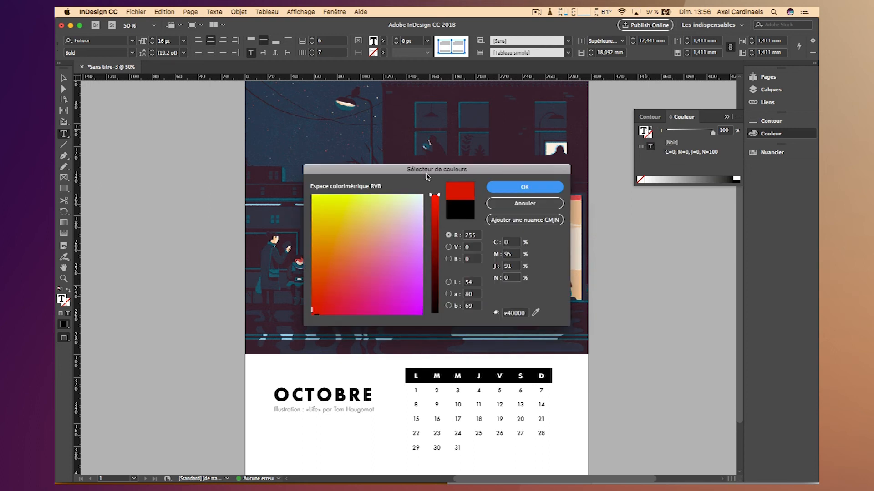
left_click(436, 248)
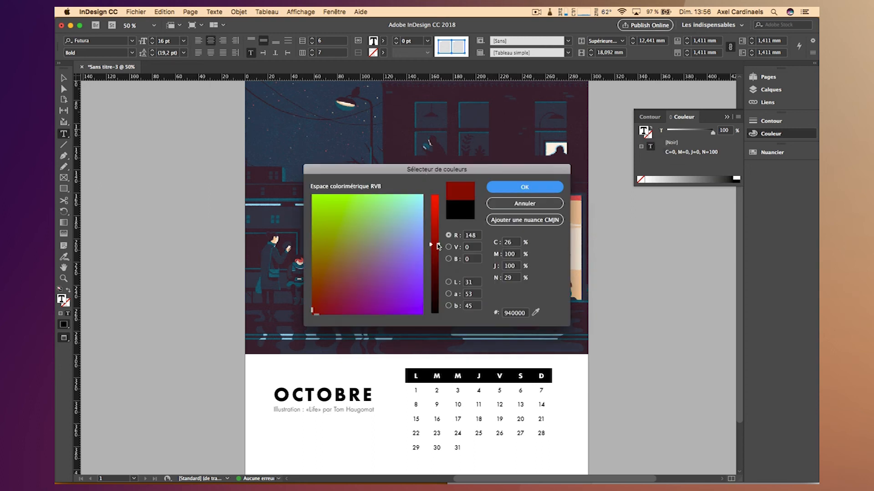
left_click(518, 314)
key("super+a")
key("super+c")
left_click(525, 187)
- Apply the copied dark red hex code to the text of date 1
double_click(412, 389)
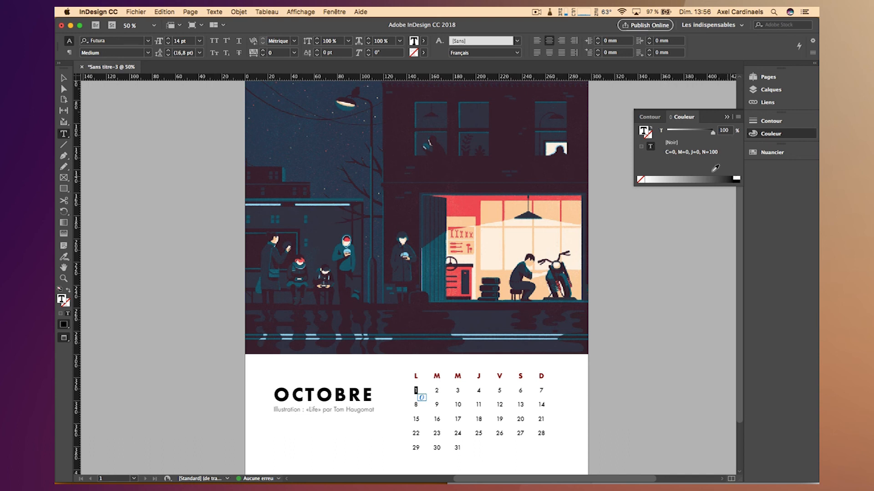
double_click(643, 131)
left_click(524, 313)
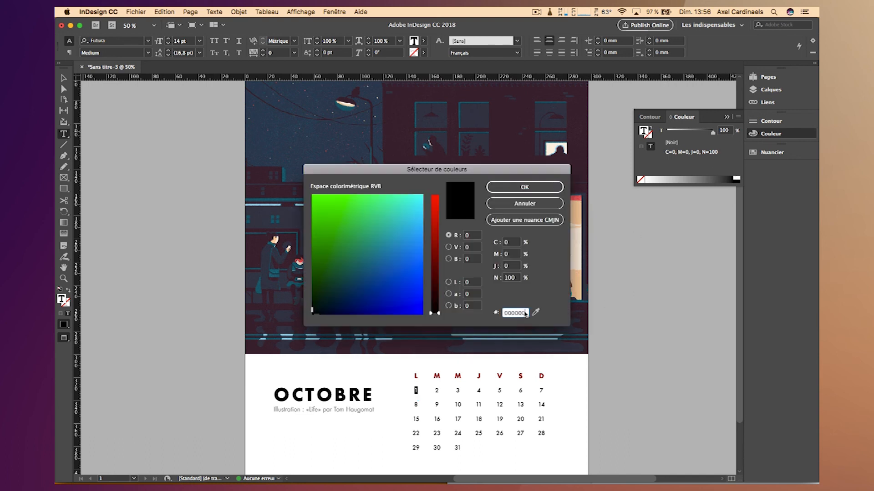
key("super+a")
key("super+v")
key("super+Return")
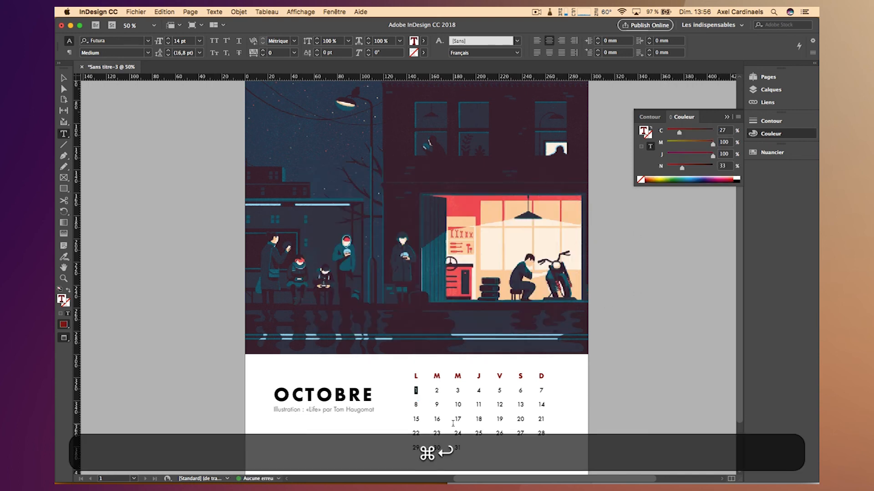
- Apply the copied dark red hex code 8d0000 to the text of date 8
double_click(415, 405)
double_click(644, 131)
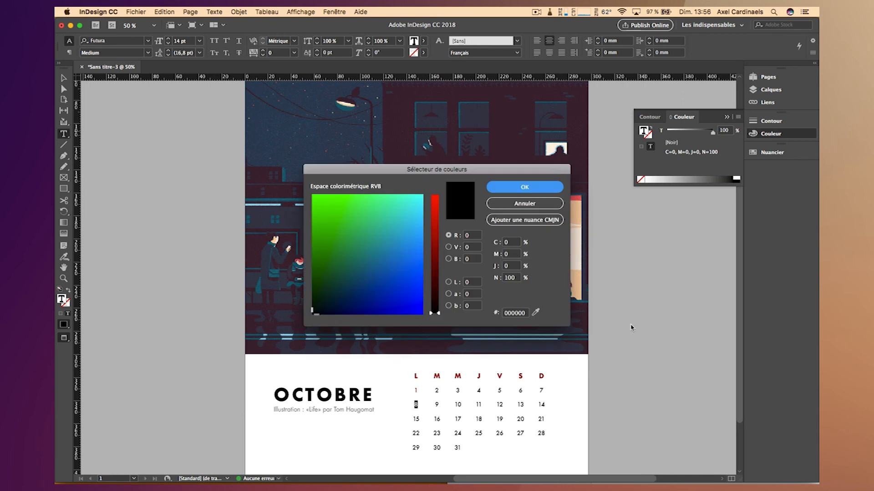
left_click(519, 313)
key("super+a")
key("super+v")
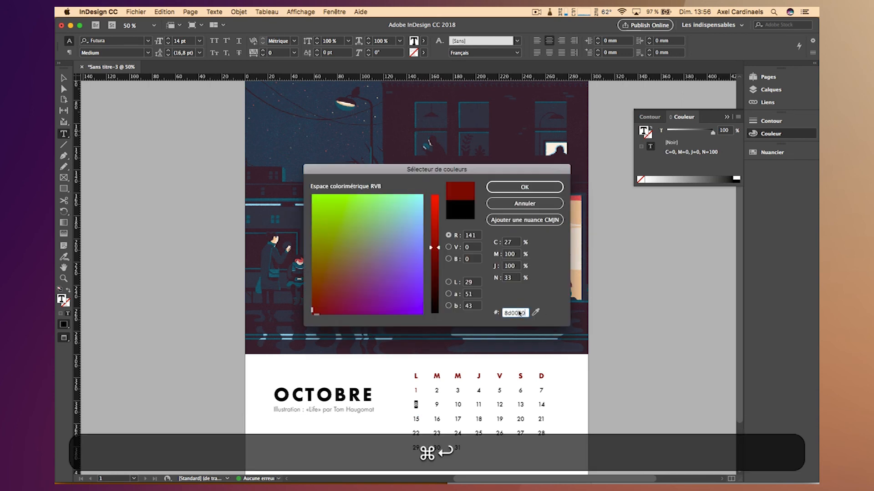
key("super+Return")
- Apply the copied dark red hex code to the text of date 15
double_click(417, 419)
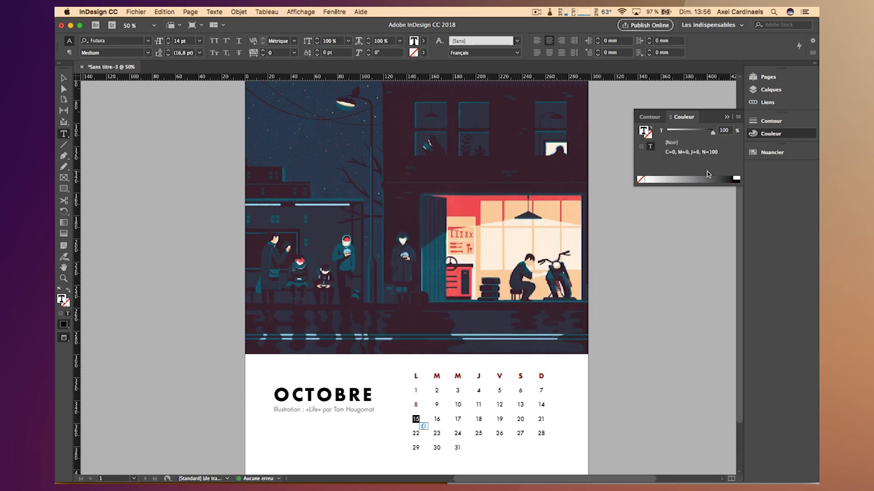
double_click(643, 132)
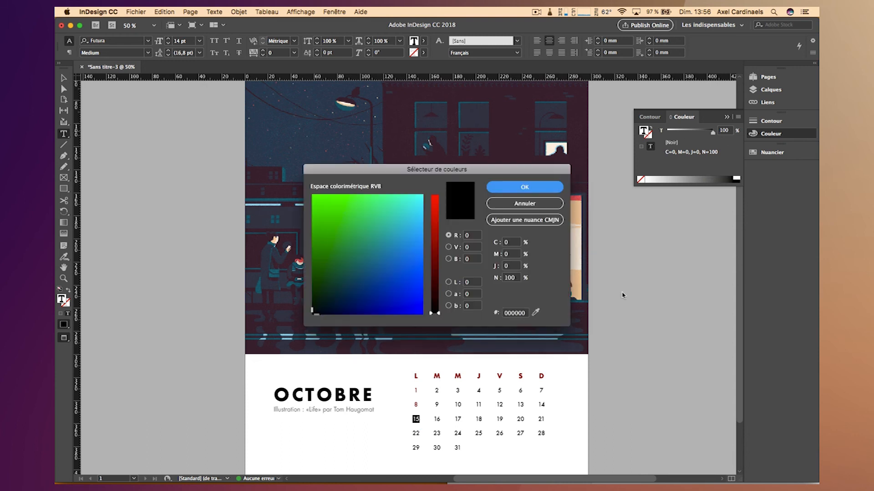
left_click(518, 313)
key("super+a")
key("super+v")
key("super+Return")
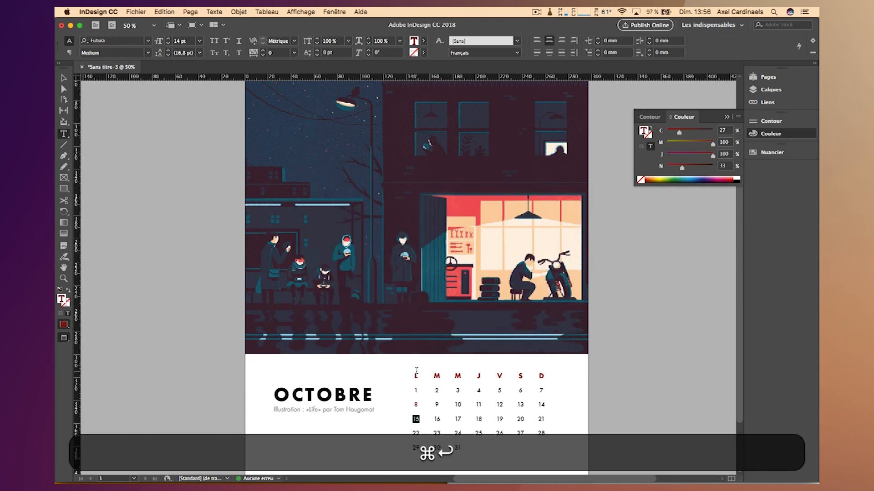
- Apply the copied dark red hex code to the text of the entire Monday column, then deselect and preview the page
left_click_drag(415, 372, 409, 448)
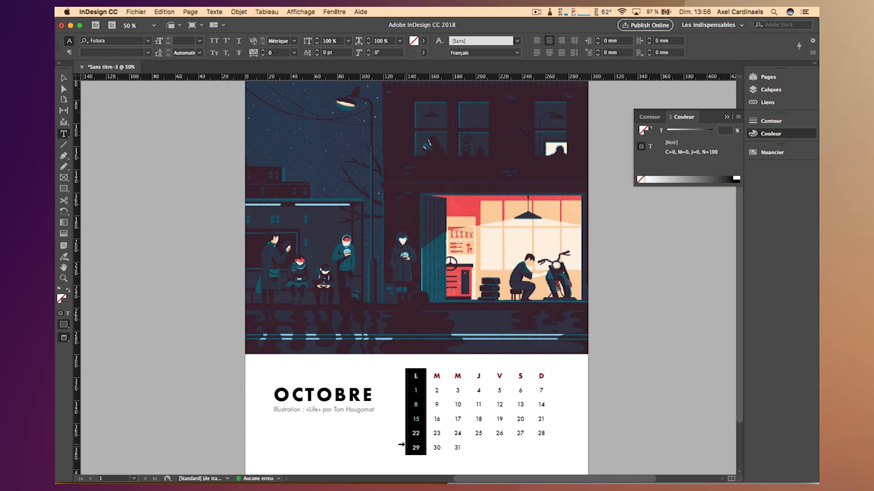
left_click(648, 136)
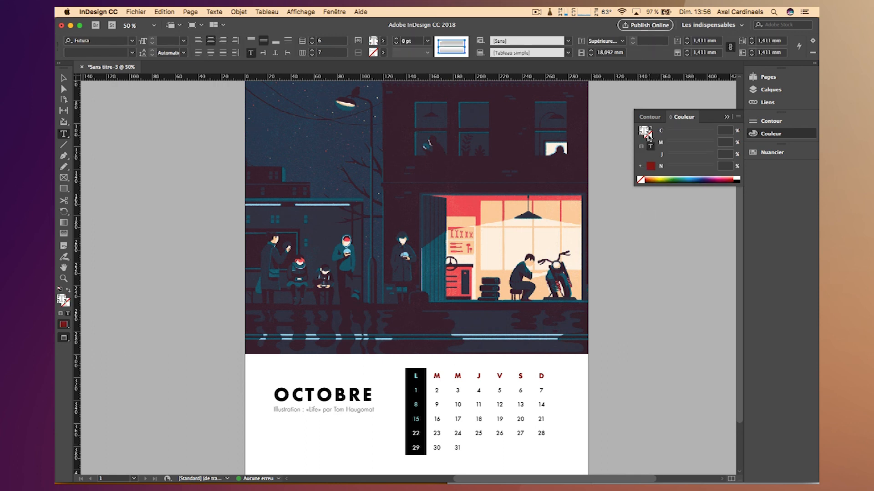
double_click(645, 131)
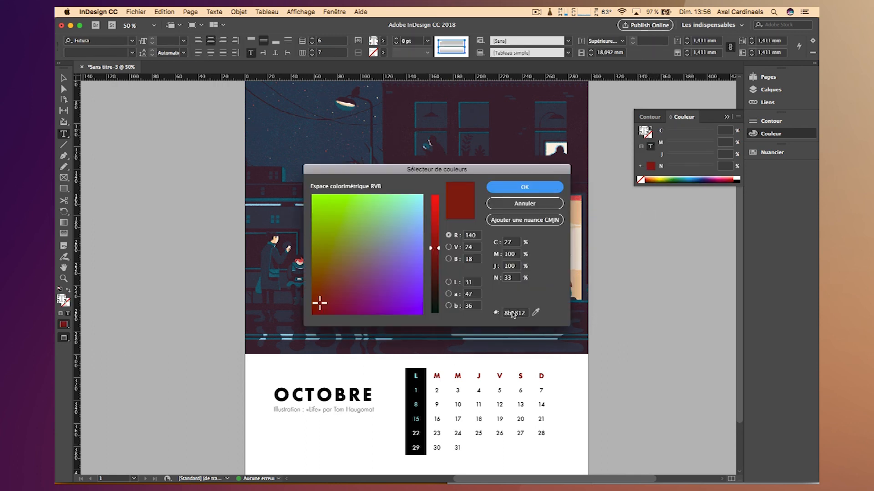
key("super+a")
key("super+v")
key("super+Return")
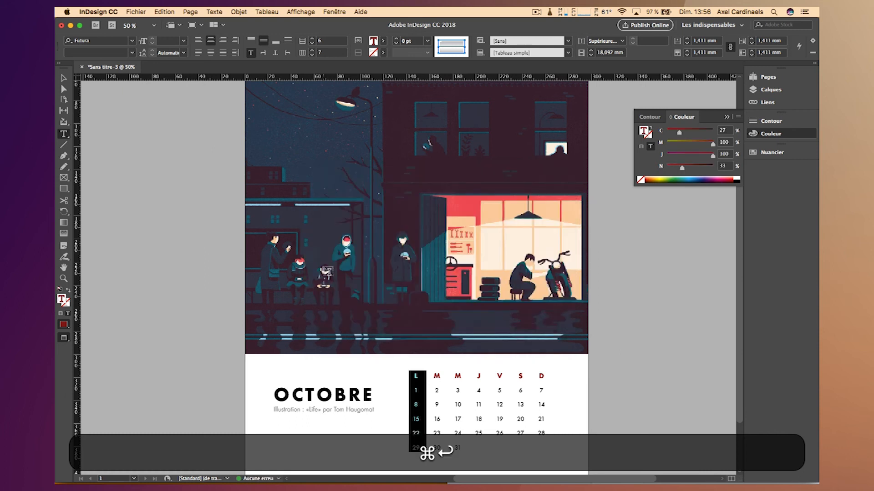
left_click(114, 138)
key("w")
key("w")
scroll(114, 140, "down", 3)
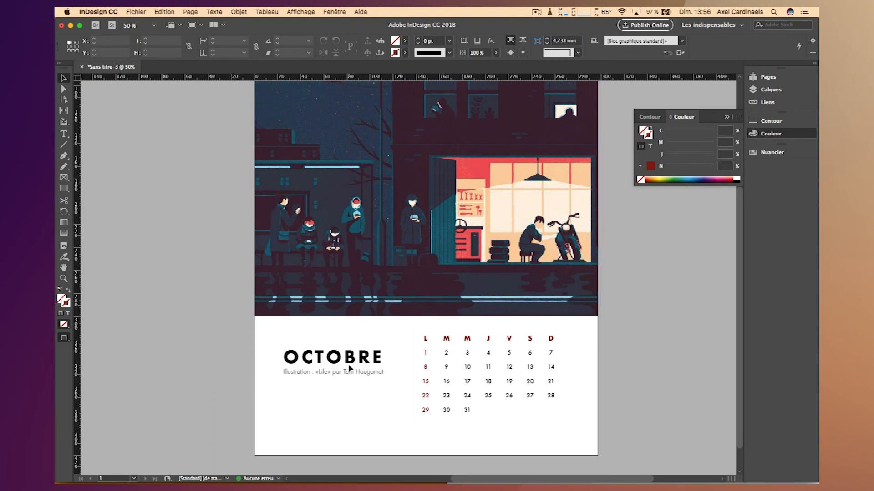
- Align the OCTOBRE title block and the date table on their vertical centres and preview the page
key("w")
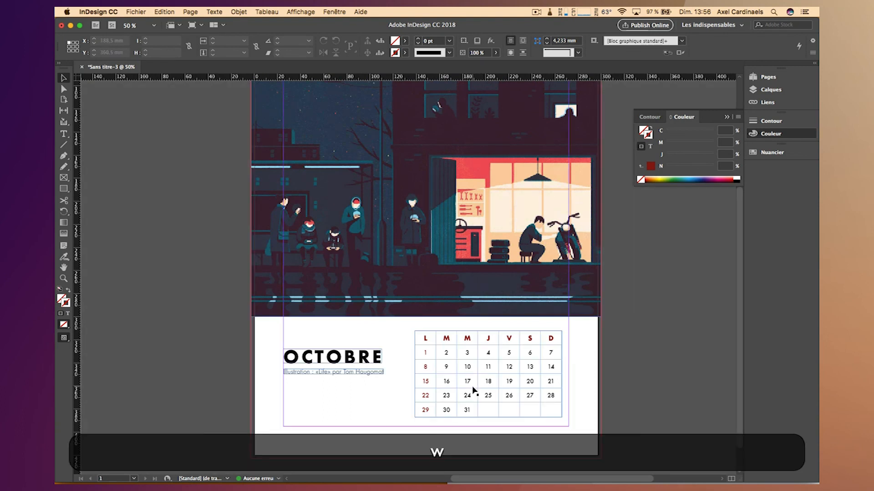
left_click(472, 387)
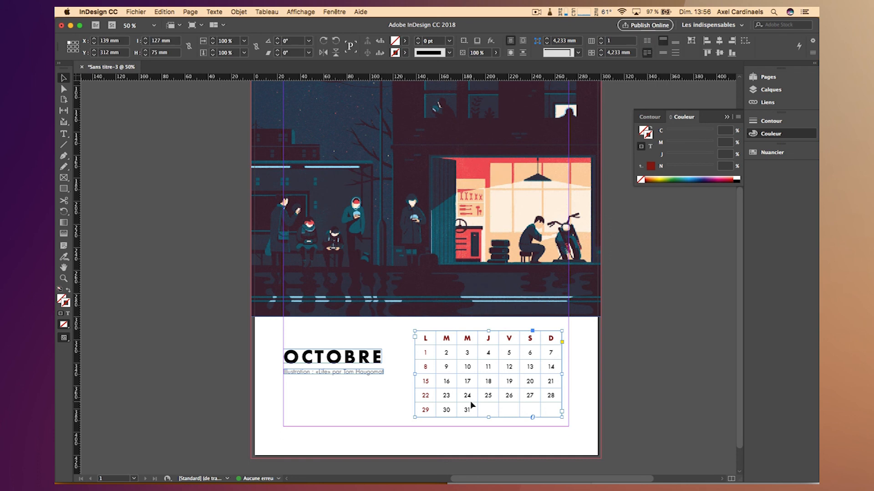
left_click(359, 362, "shift")
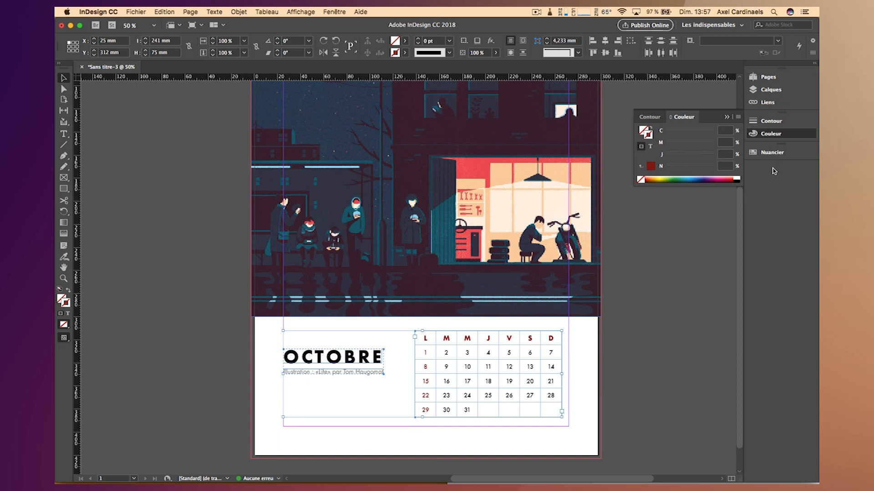
left_click(605, 54)
left_click(188, 366)
key("w")
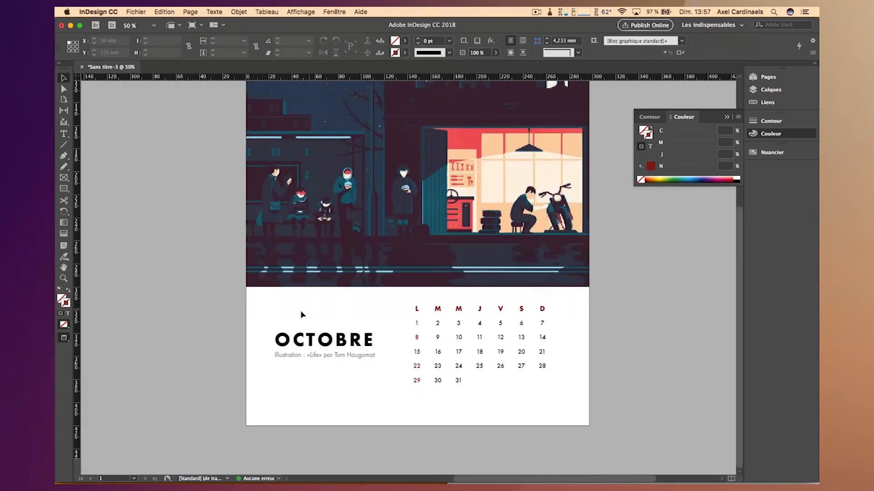
- Draw a 303 x 123 mm helper frame over the white area out to the bleed edges and send it to the back
key("w")
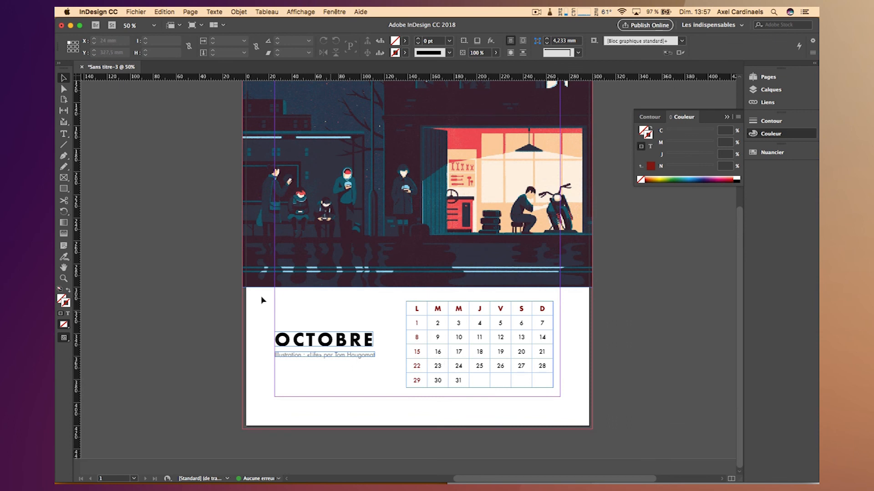
left_click(64, 178)
left_click_drag(242, 288, 592, 429)
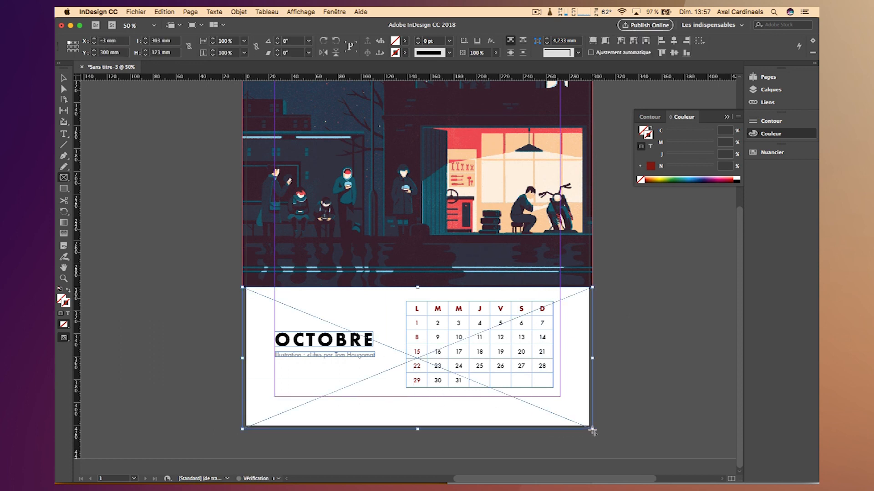
left_click(65, 81)
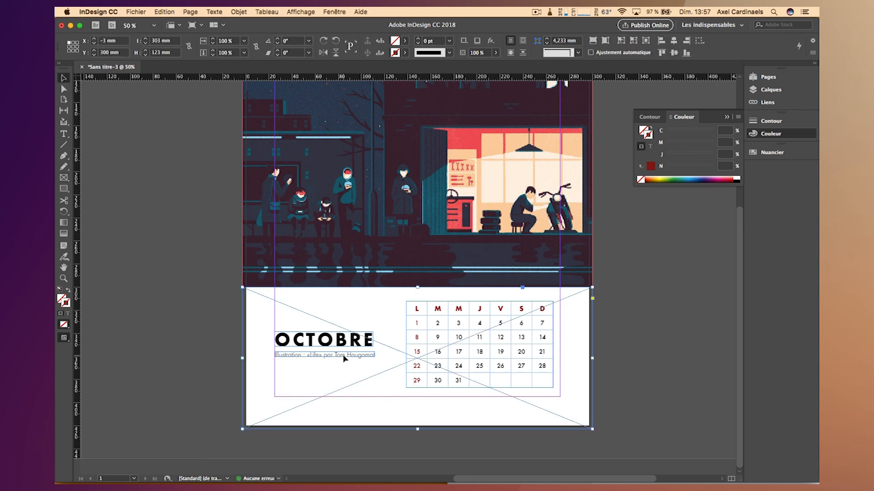
key("shift")
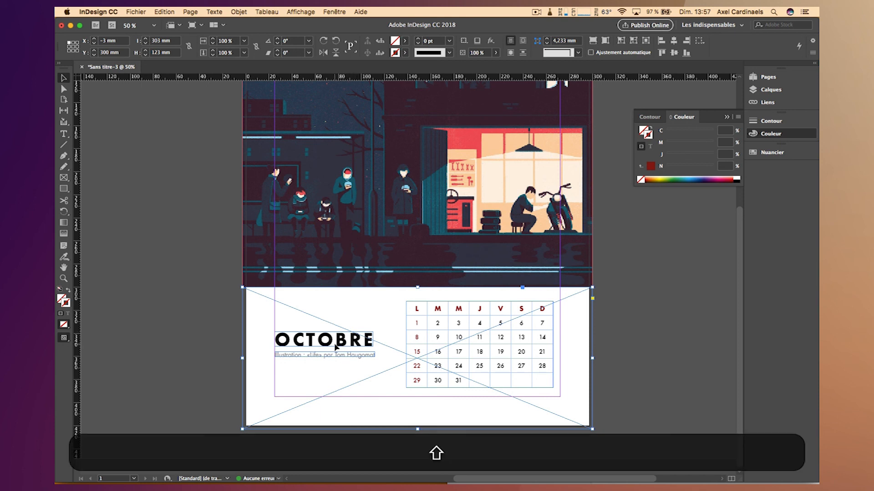
right_click(335, 347)
mouse_move(379, 361)
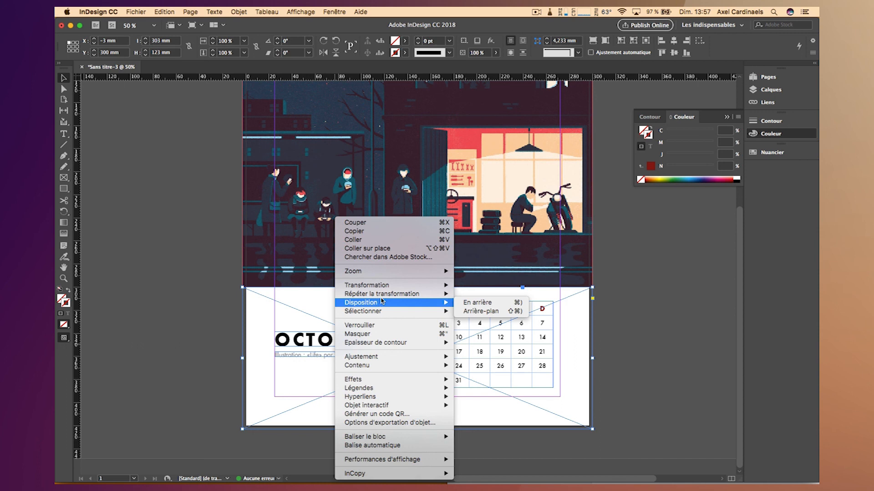
mouse_move(409, 302)
left_click(480, 313)
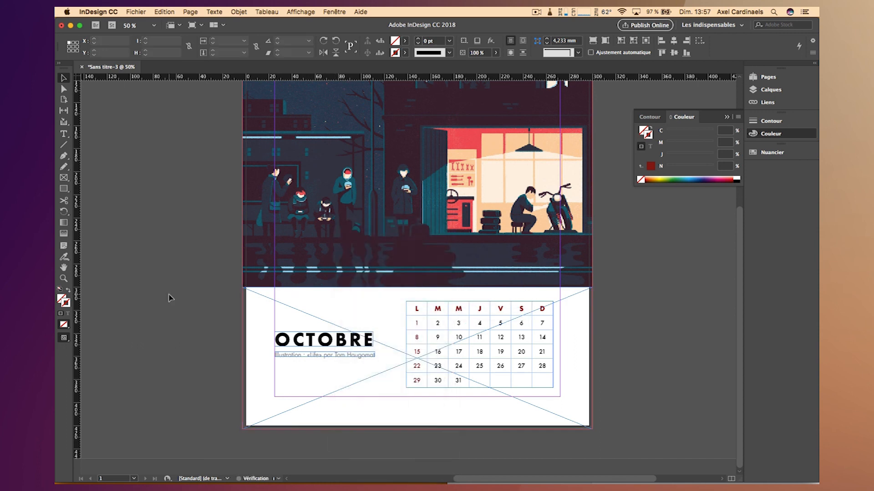
- Nudge the date table alone to the right until it meets the right margin, at X 145 mm
left_click(317, 345)
left_click(444, 341, "shift")
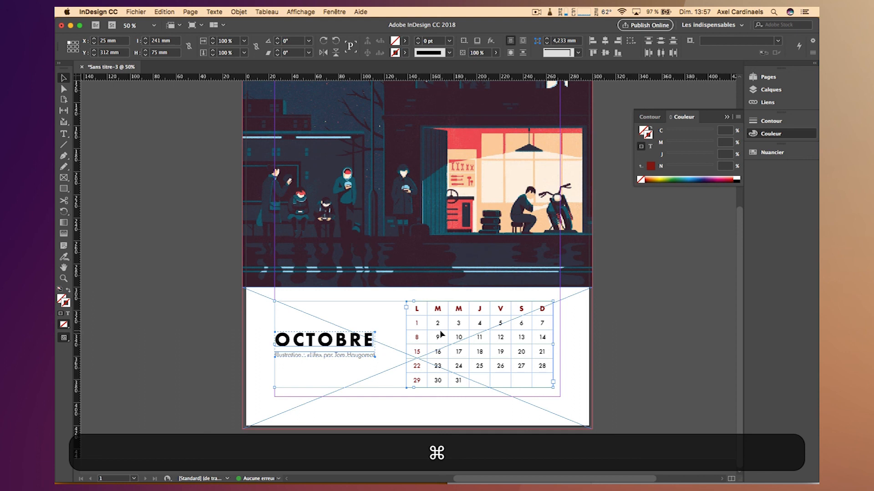
left_click(408, 316, "super")
left_click(408, 315)
key("shift+Right")
key("shift+Right")
key("shift+Right")
key("Left")
key("Left")
key("Left")
key("Left")
key("Left")
key("Left")
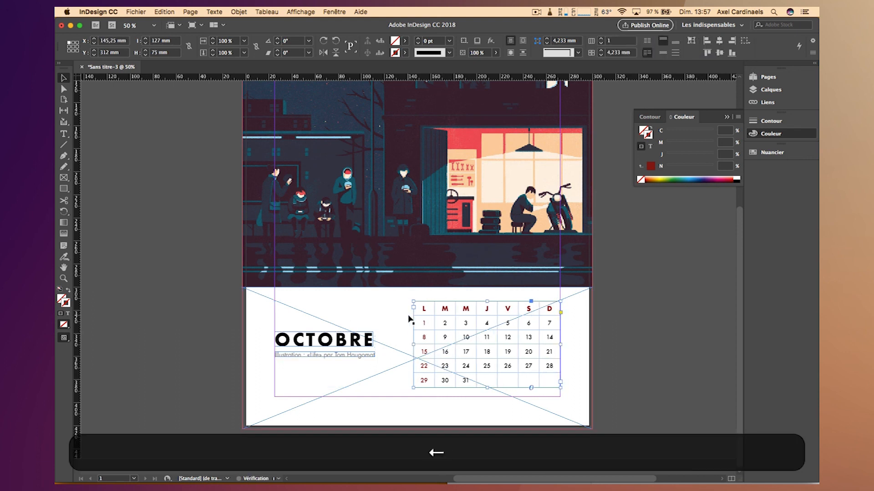
- Group the title block with the date table and centre the group vertically against the helper frame
left_click(368, 340, "shift")
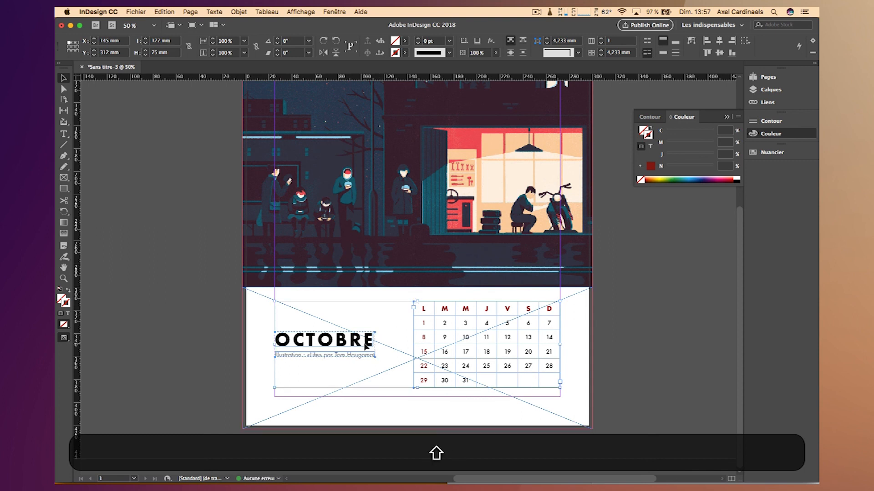
key("shift+super+g")
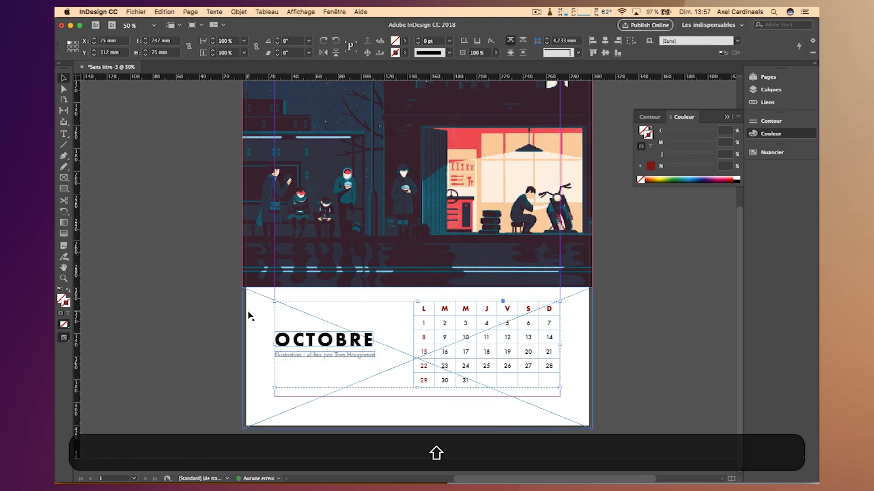
left_click(248, 314, "shift")
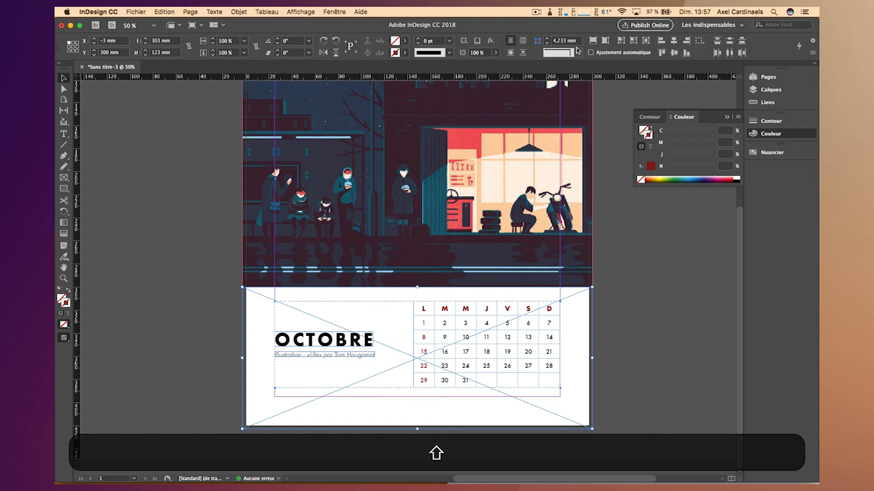
left_click(675, 54)
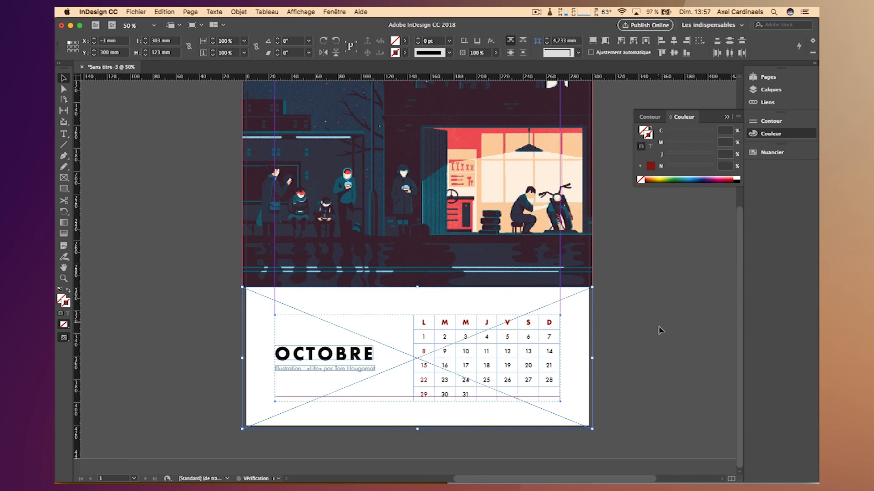
- Delete the helper frame behind the title and table, and preview the finished page
left_click(608, 346)
left_click(590, 349)
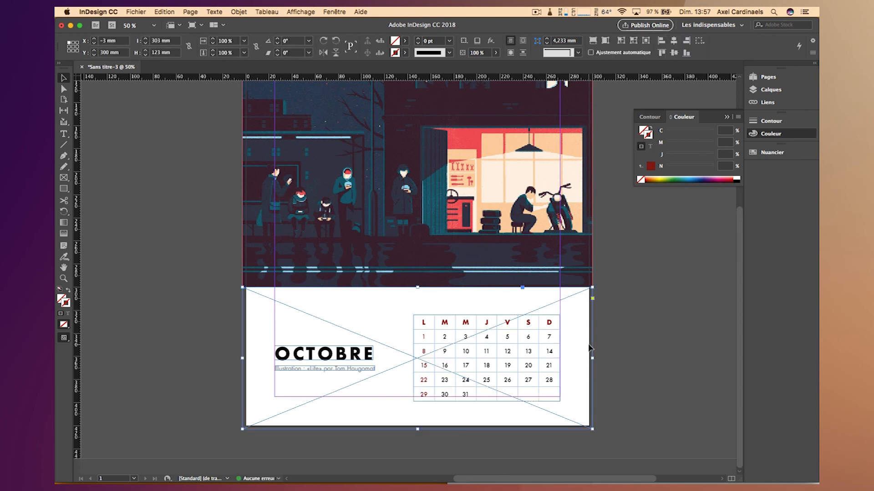
key("BackSpace")
key("w")
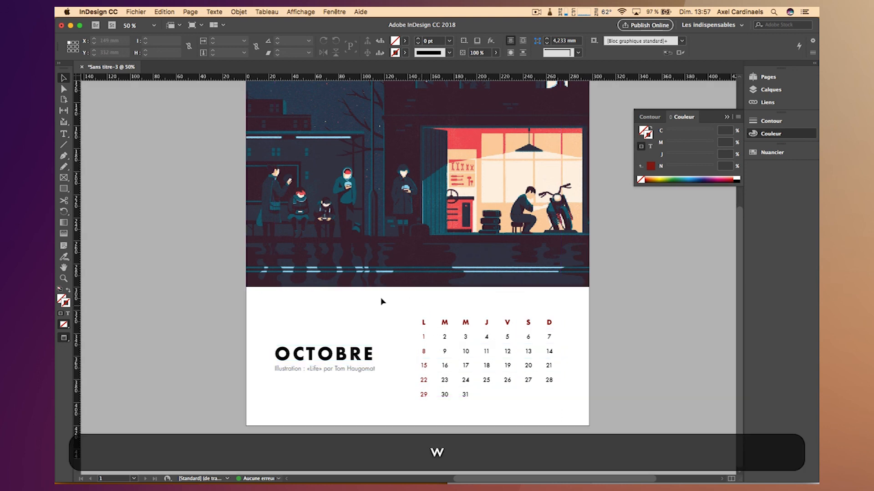
scroll(236, 306, "up", 5)
scroll(236, 306, "down", 5)
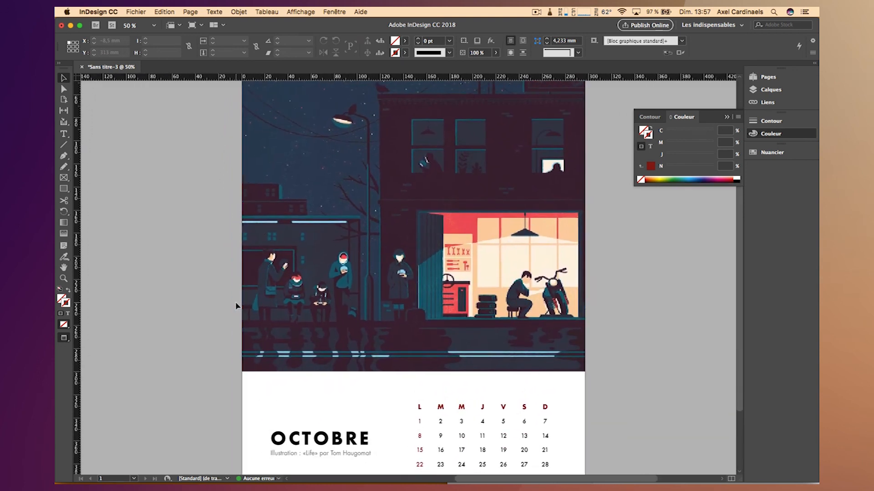
key("super+minus")
key("super+equal")
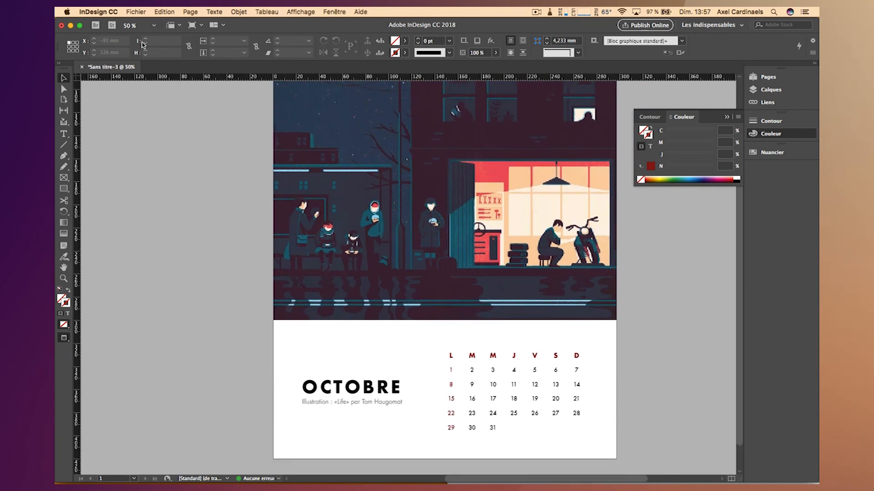
- Start a PDF export with the [Qualité optimale] preset, naming the file Calendrier in the Tuto Calendar folder
left_click(136, 11)
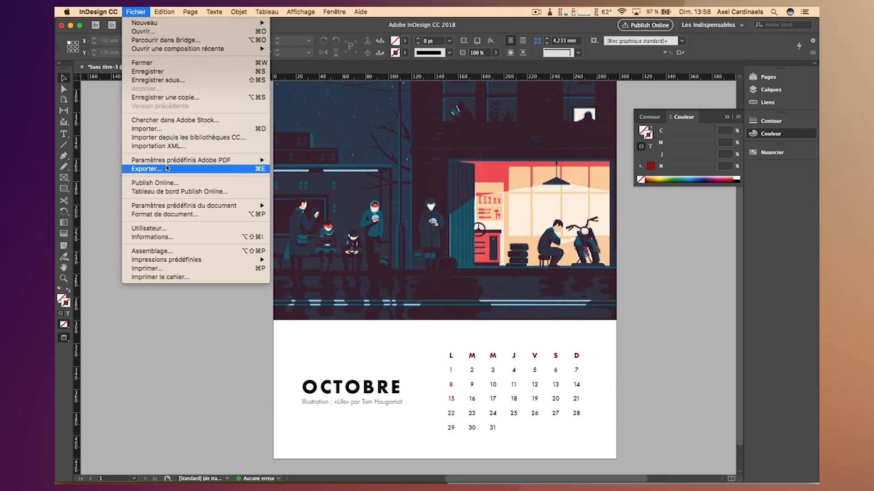
mouse_move(164, 160)
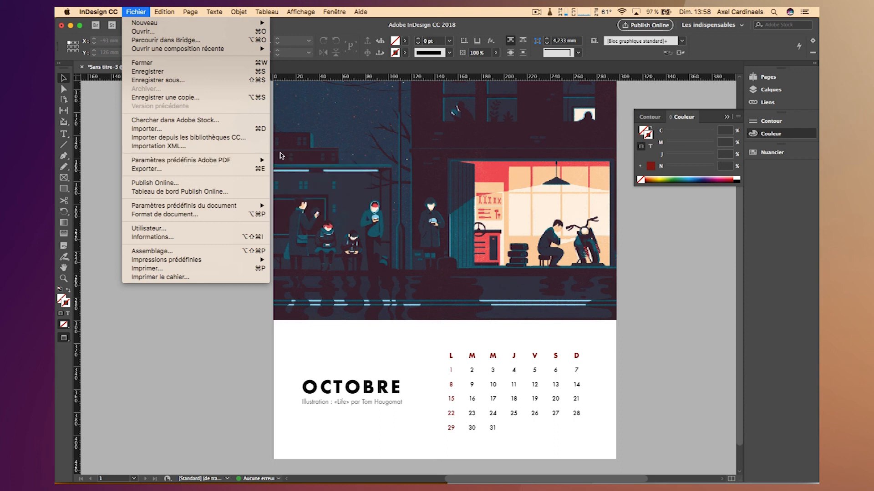
mouse_move(267, 161)
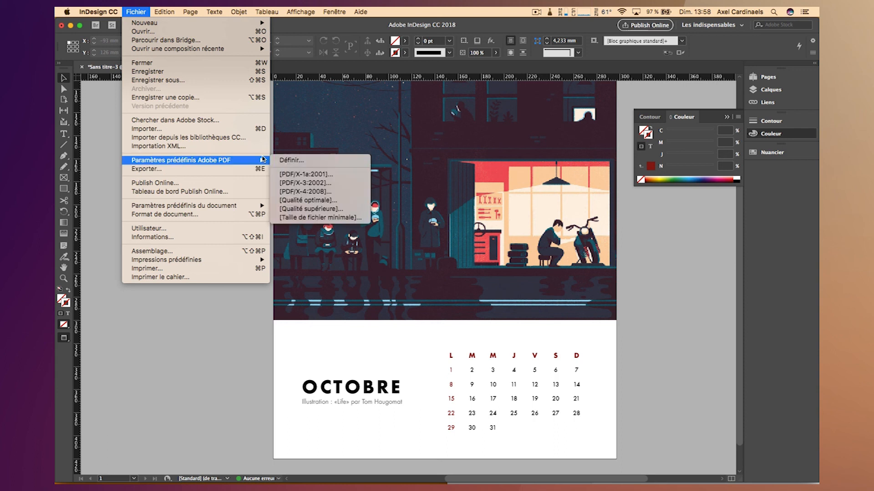
left_click(320, 200)
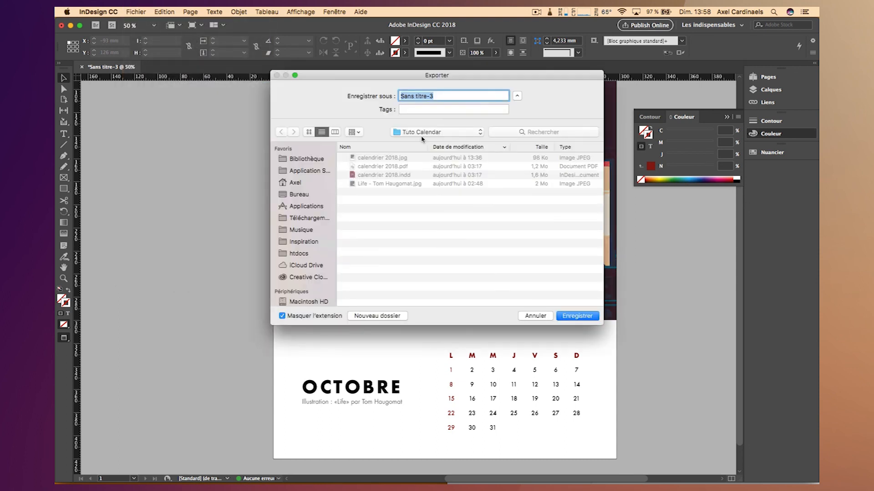
type("Caldnrie")
key("BackSpace")
type("endr")
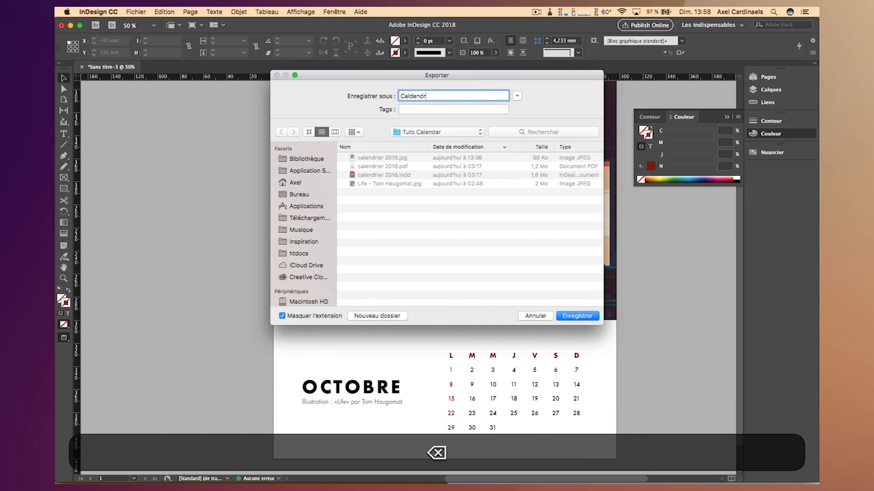
key("BackSpace")
type("endrier")
key("Return")
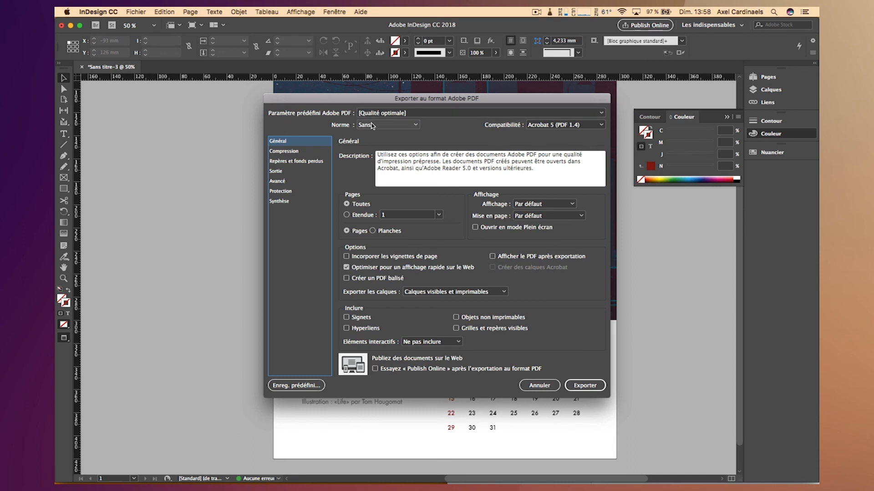
- Export the PDF with all printer's marks at a 3 mm offset and the document's bleed settings
left_click(285, 162)
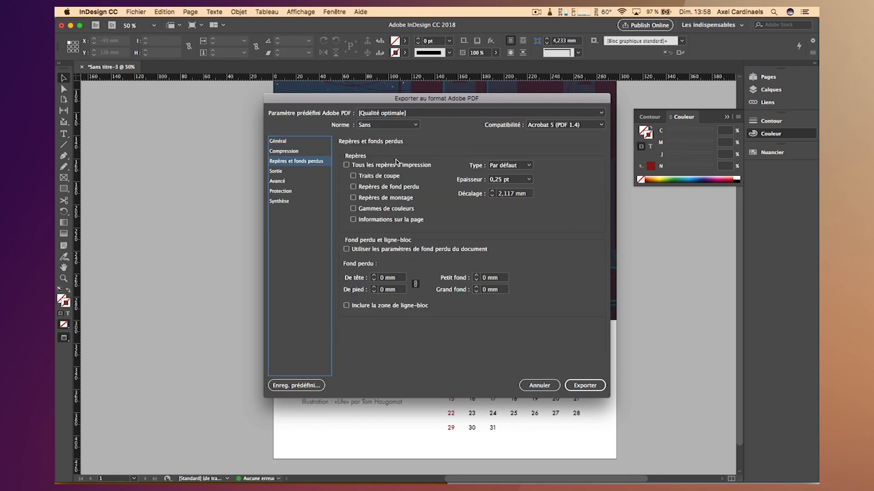
left_click(385, 167)
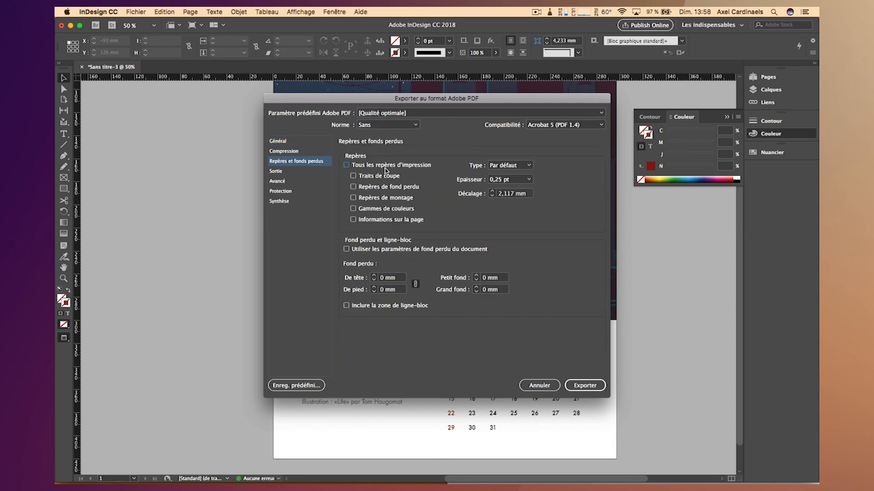
left_click(522, 194)
key("super+a")
type("3")
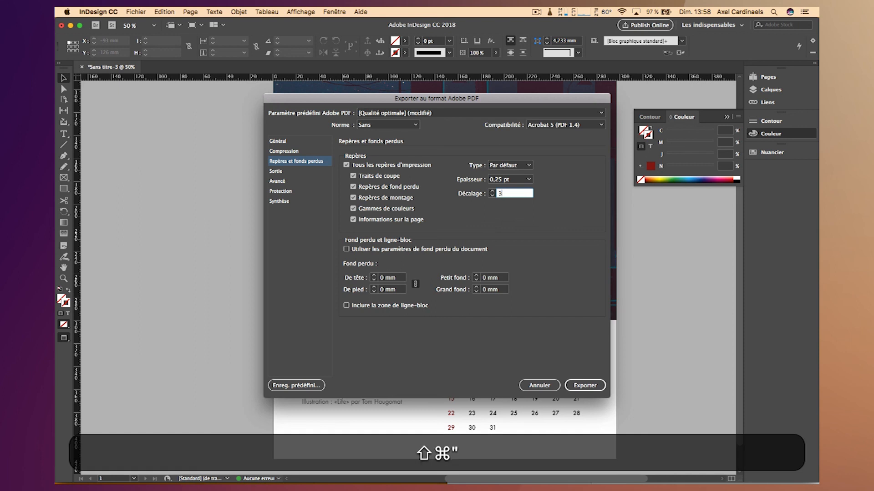
type("mm")
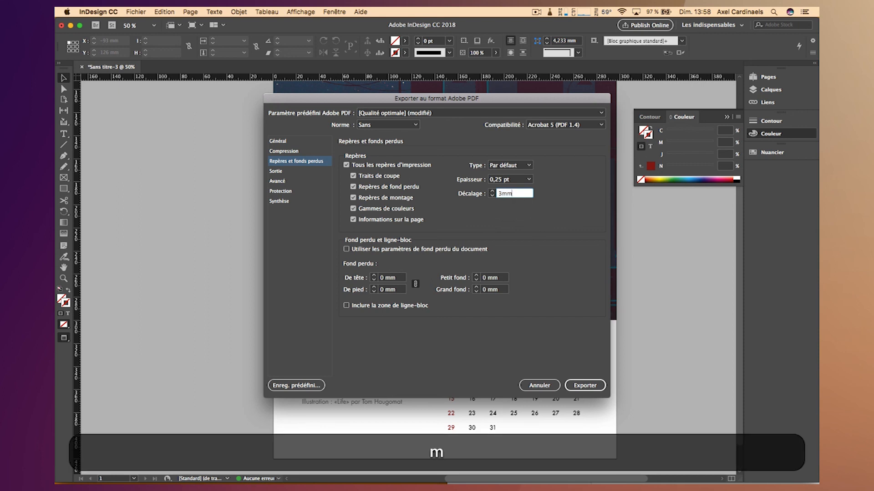
left_click(505, 169)
left_click(457, 173)
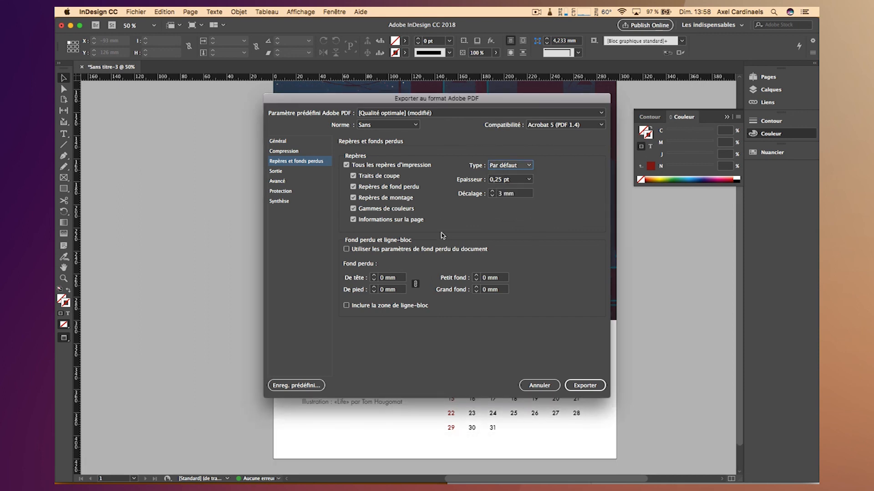
left_click(433, 249)
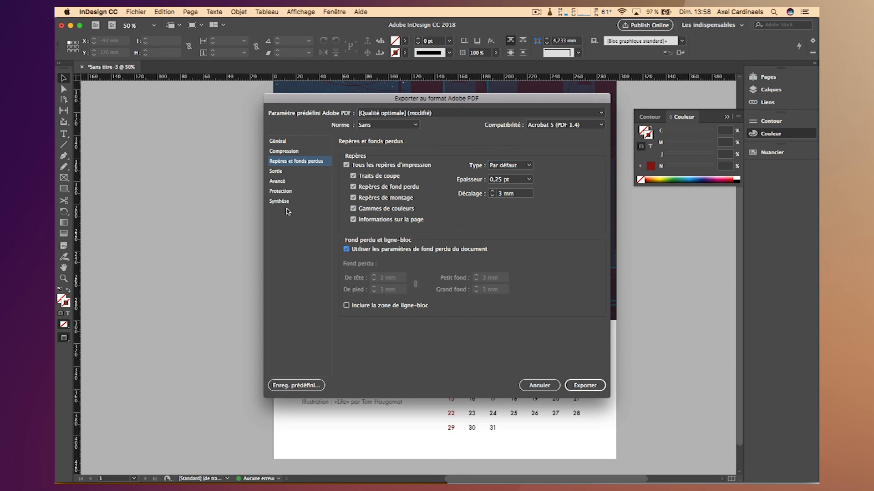
left_click(588, 387)
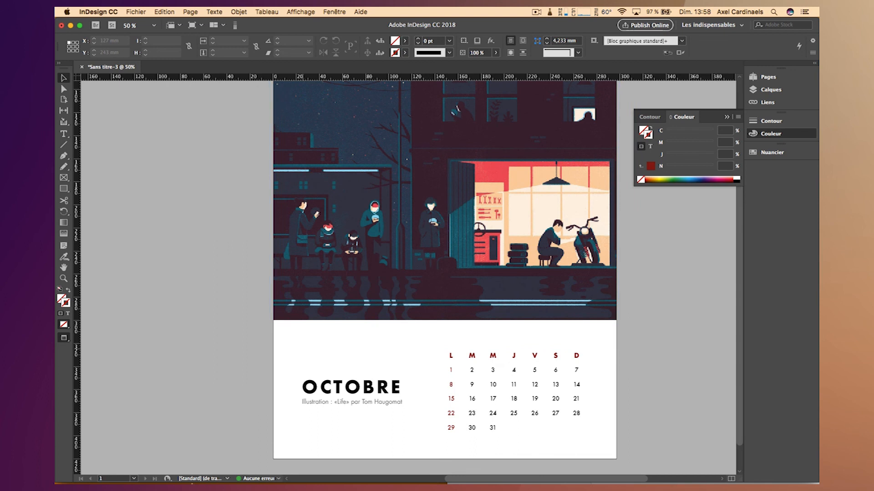
- Switch to Finder and preview the exported Calendrier.pdf in the Tuto Calendar folder
left_click(141, 475)
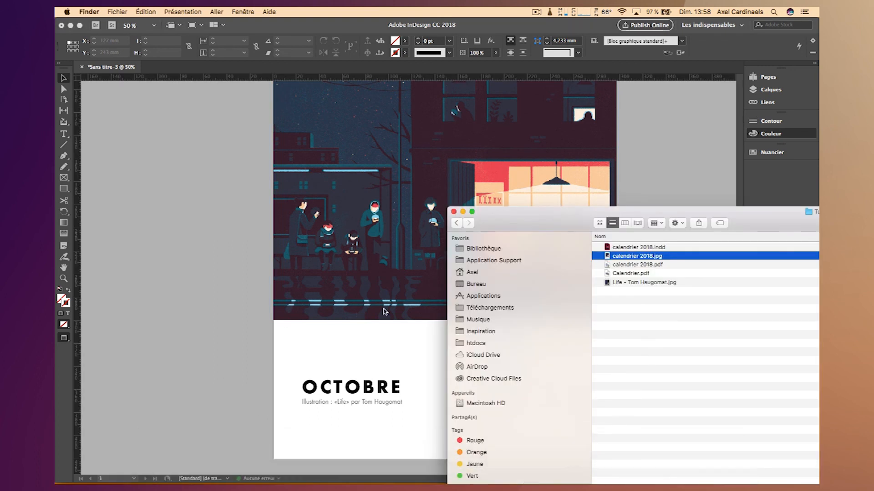
left_click_drag(566, 231, 481, 210)
key("Down")
key("Down")
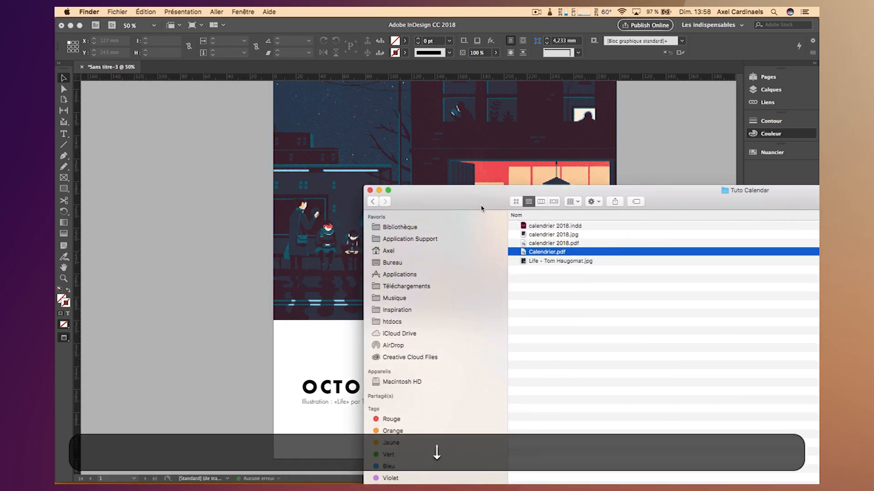
key("space")
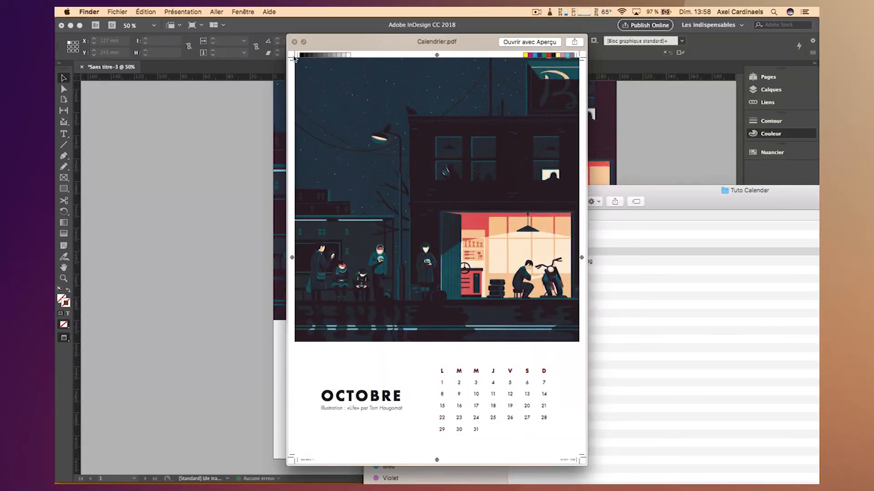